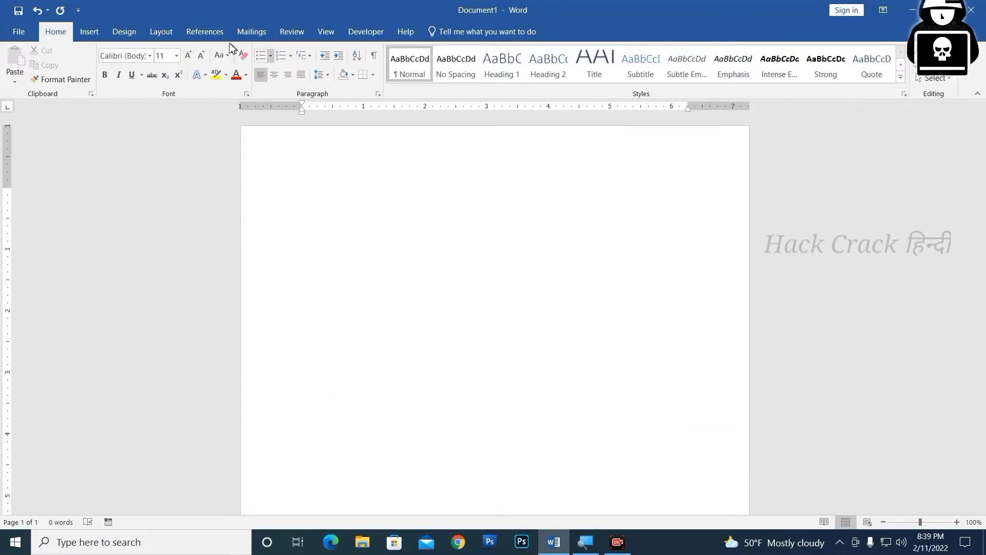
Step: Switch the ribbon to the Layout tab to reach Document1's page setup settings
{"action": "left_click", "coordinate": [159, 45]}
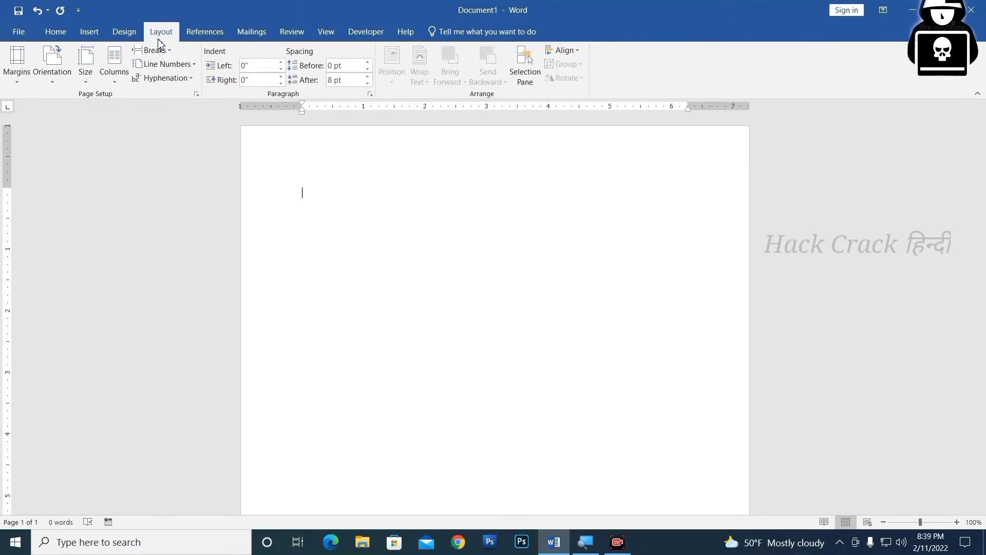
Step: Set the paper size to A4 (8.27" x 11.69"), leaving the margins unchanged
{"action": "left_click", "coordinate": [84, 72]}
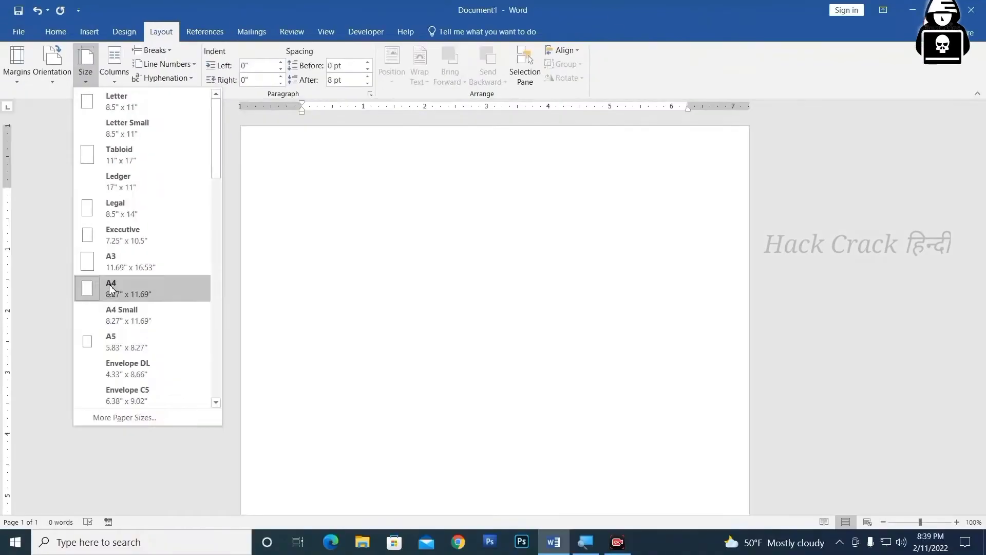
{"action": "left_click", "coordinate": [109, 286]}
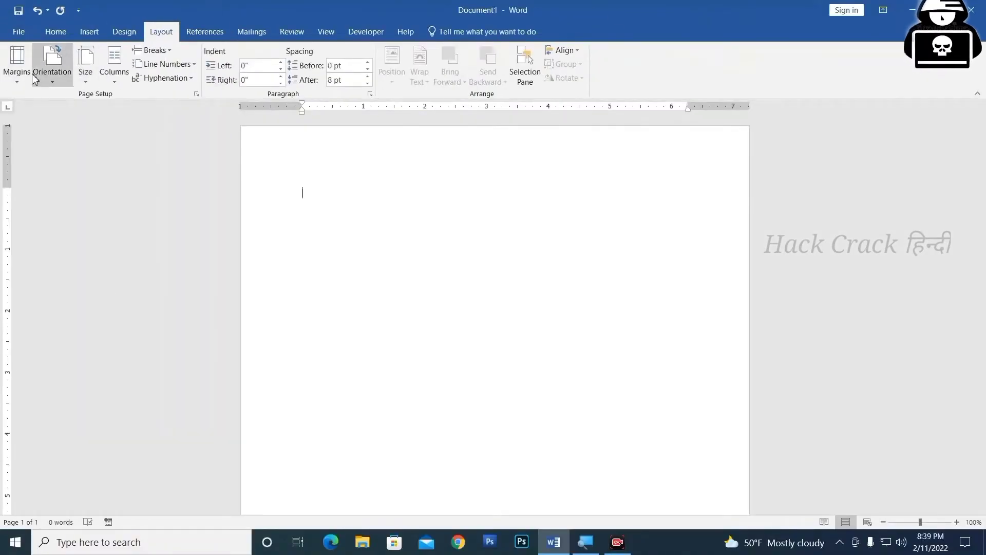
{"action": "left_click", "coordinate": [17, 66]}
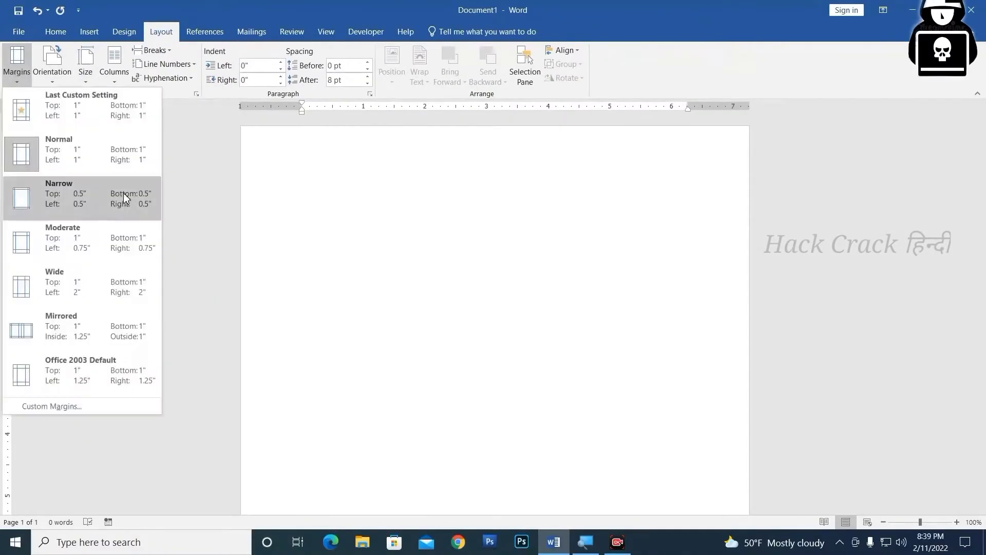
{"action": "left_click", "coordinate": [410, 225]}
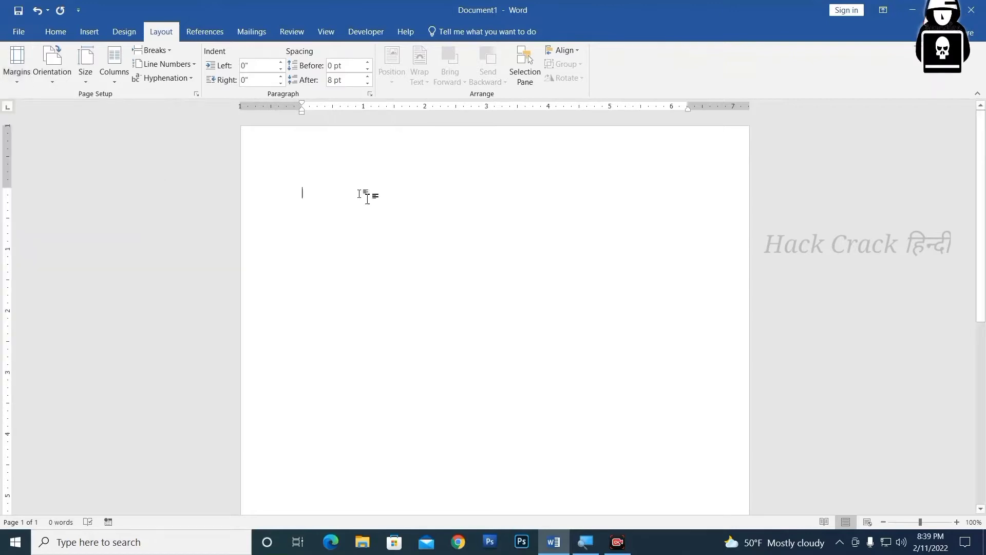
{"action": "scroll", "coordinate": [455, 311], "scroll_direction": "down", "scroll_amount": 5, "text": "ctrl"}
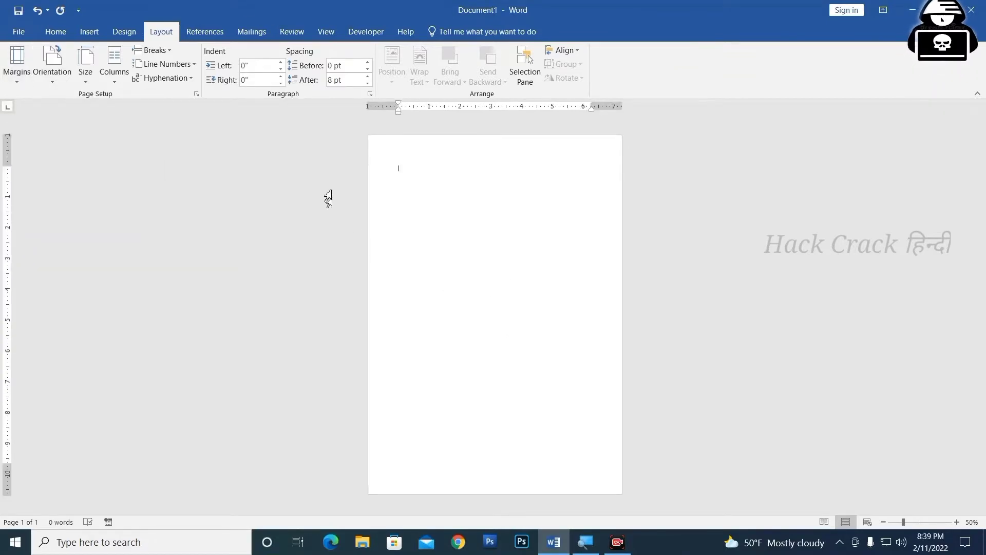
Step: Draw a large oval over the page using the Oval shape from Insert > Shapes
{"action": "left_click", "coordinate": [89, 31]}
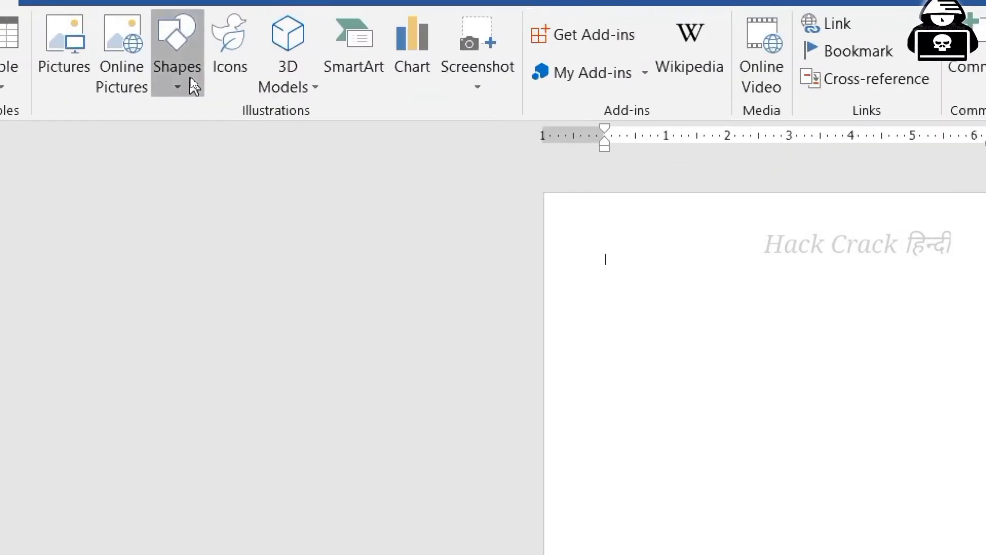
{"action": "left_click", "coordinate": [190, 78]}
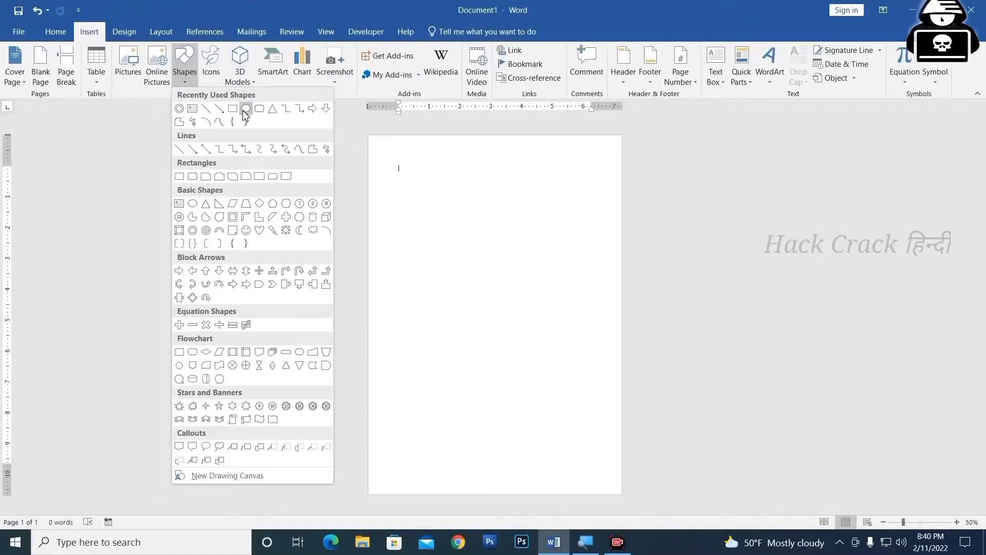
{"action": "left_click", "coordinate": [244, 110]}
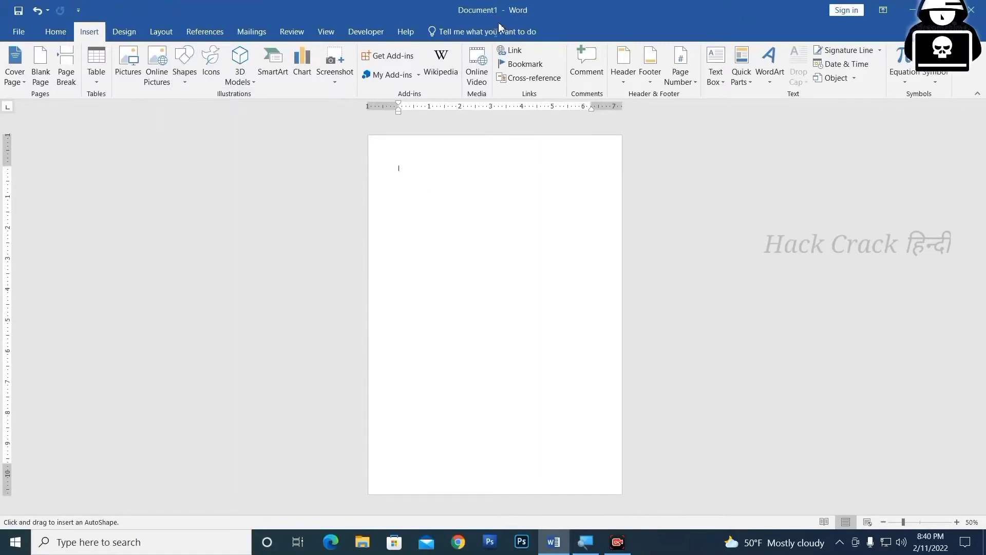
{"action": "left_click_drag", "start_coordinate": [402, 158], "coordinate": [754, 459]}
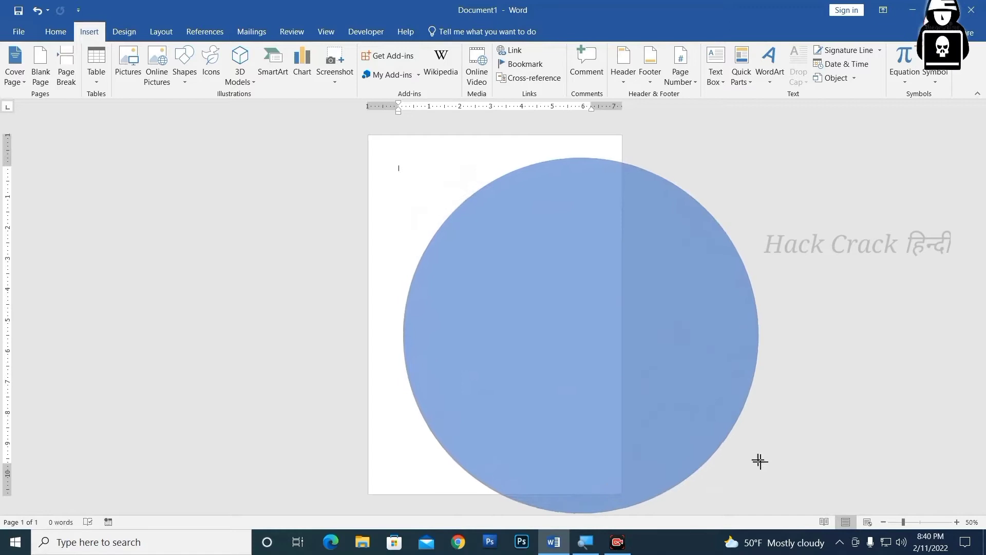
Step: Enlarge the circle to about 16.17" x 16.2" and shift it up-left over the page corner
{"action": "mouse_move", "coordinate": [537, 330]}
{"action": "left_mouse_down"}
{"action": "mouse_move", "coordinate": [416, 218]}
{"action": "mouse_move", "coordinate": [356, 186]}
{"action": "left_mouse_up"}
{"action": "left_click_drag", "start_coordinate": [592, 381], "coordinate": [678, 447]}
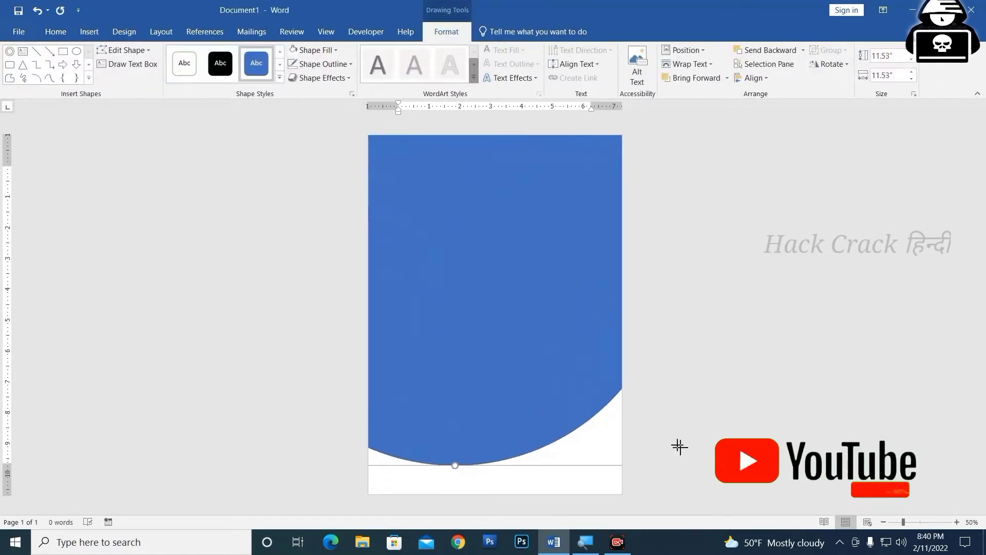
{"action": "mouse_move", "coordinate": [561, 365]}
{"action": "left_mouse_down"}
{"action": "mouse_move", "coordinate": [472, 264]}
{"action": "mouse_move", "coordinate": [471, 239]}
{"action": "left_mouse_up"}
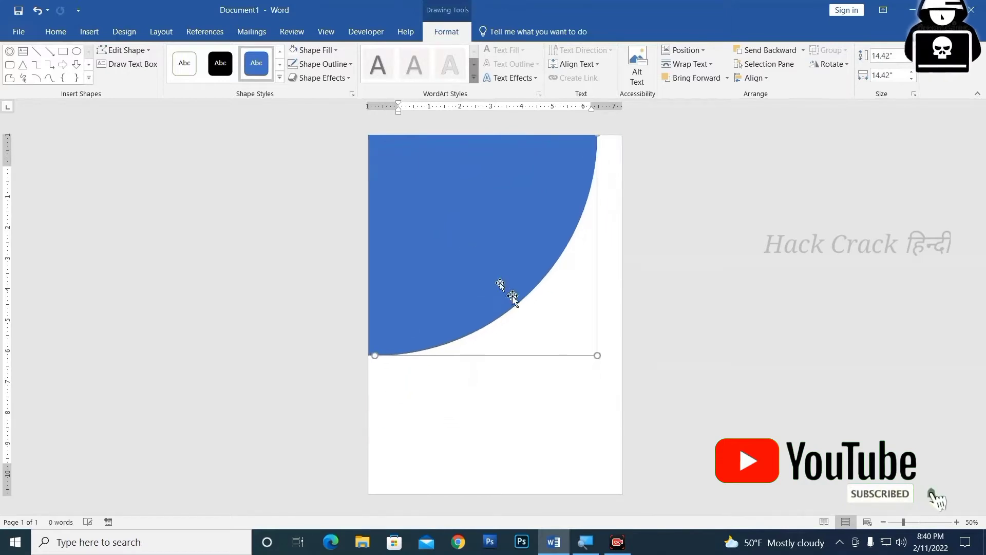
{"action": "left_click_drag", "start_coordinate": [595, 363], "coordinate": [628, 373]}
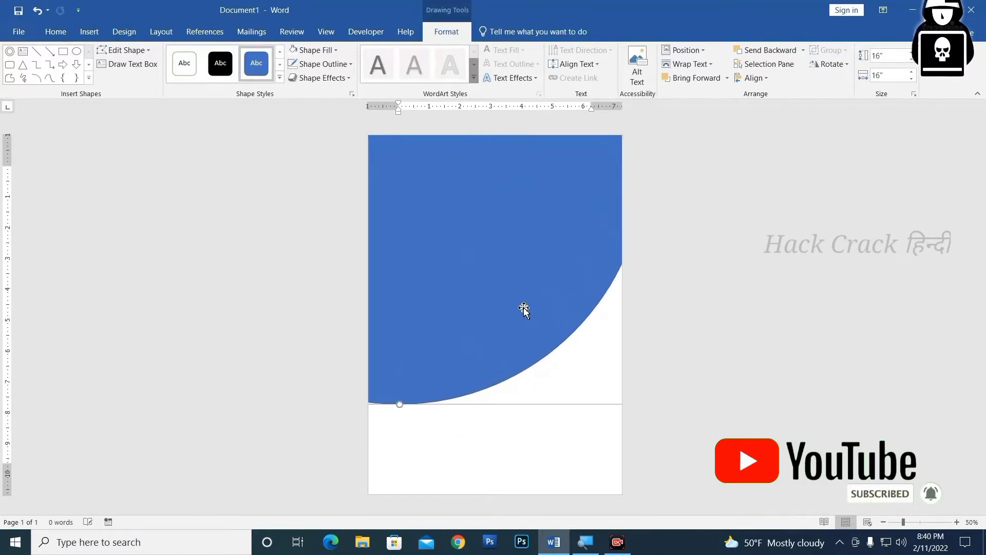
{"action": "left_click_drag", "start_coordinate": [522, 308], "coordinate": [472, 282]}
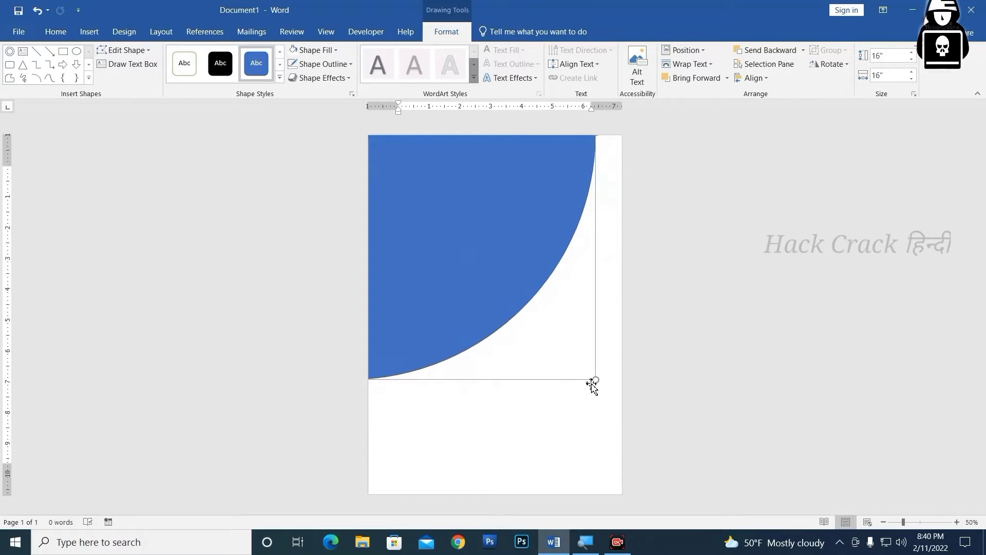
{"action": "left_click_drag", "start_coordinate": [595, 380], "coordinate": [601, 385]}
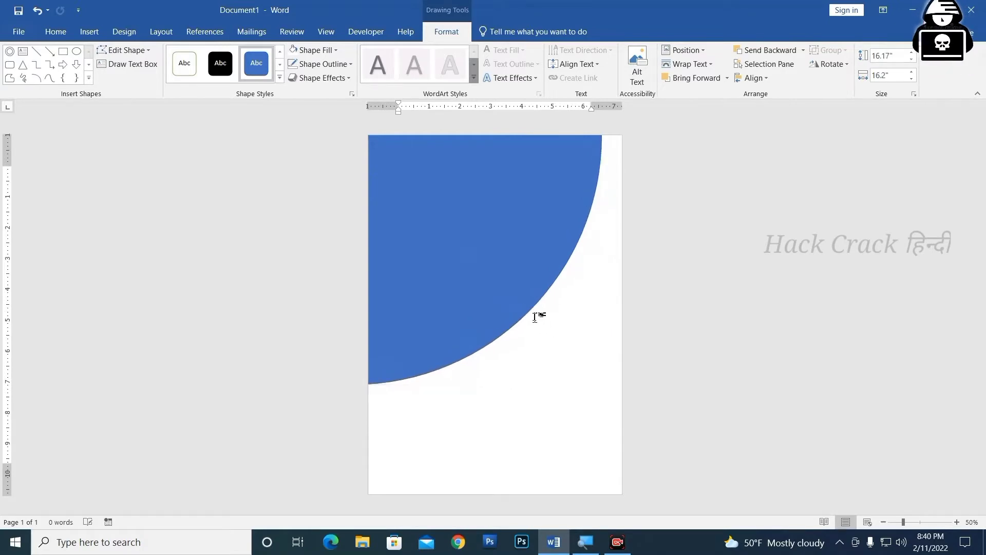
{"action": "left_click", "coordinate": [535, 317]}
{"action": "left_click", "coordinate": [507, 297]}
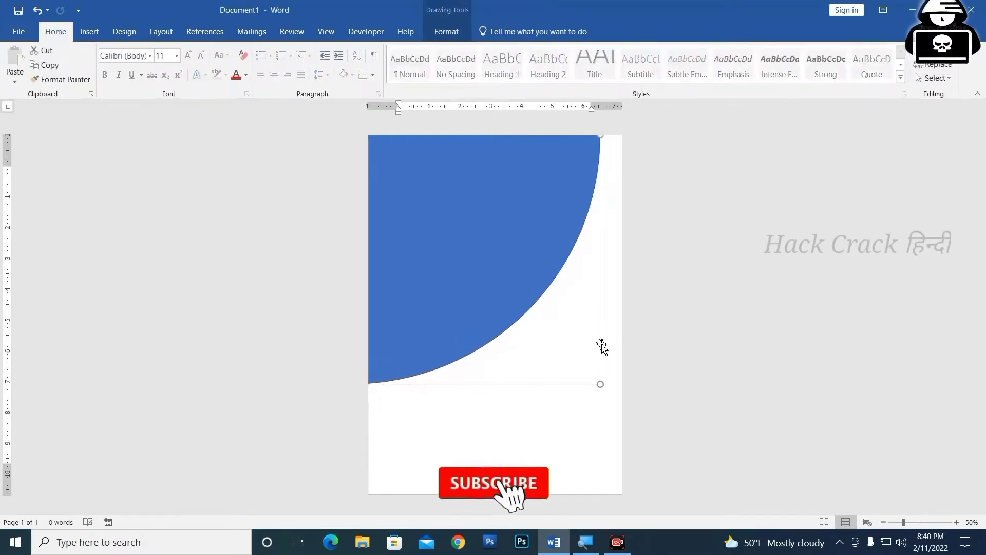
{"action": "left_click", "coordinate": [545, 338]}
{"action": "scroll", "coordinate": [545, 339], "scroll_direction": "up", "scroll_amount": 1, "text": "ctrl"}
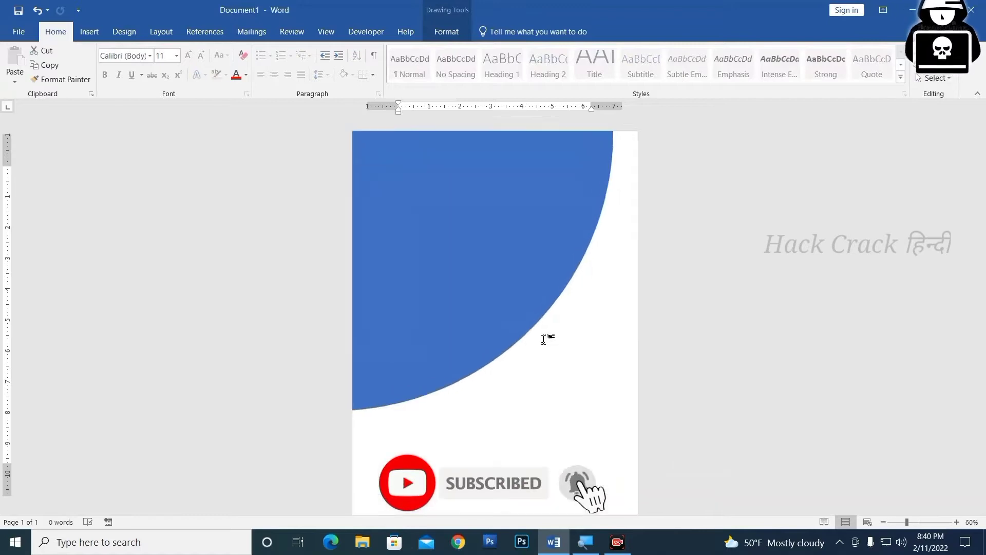
{"action": "left_click", "coordinate": [508, 330]}
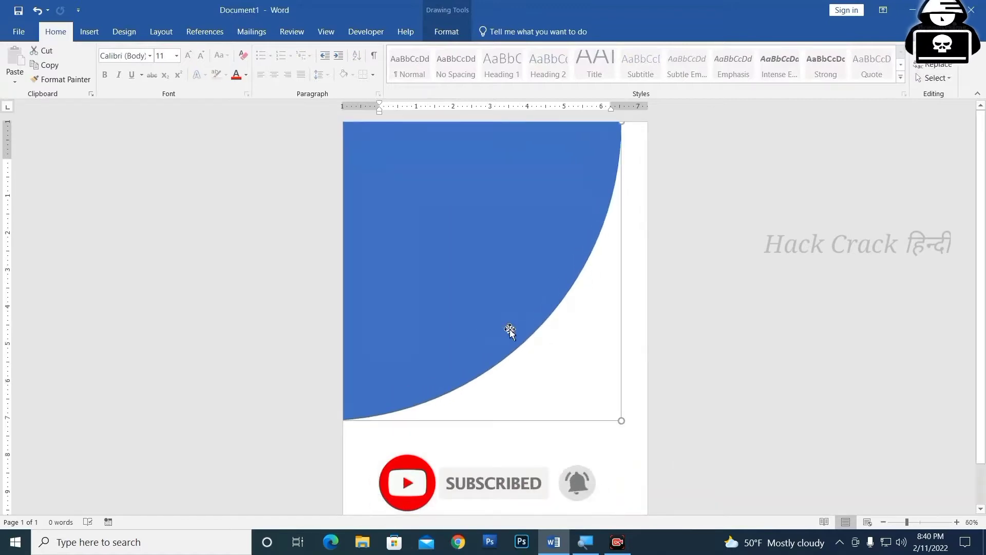
Step: Give the circle a light grey fill and a 6 pt outline
{"action": "left_click", "coordinate": [447, 32]}
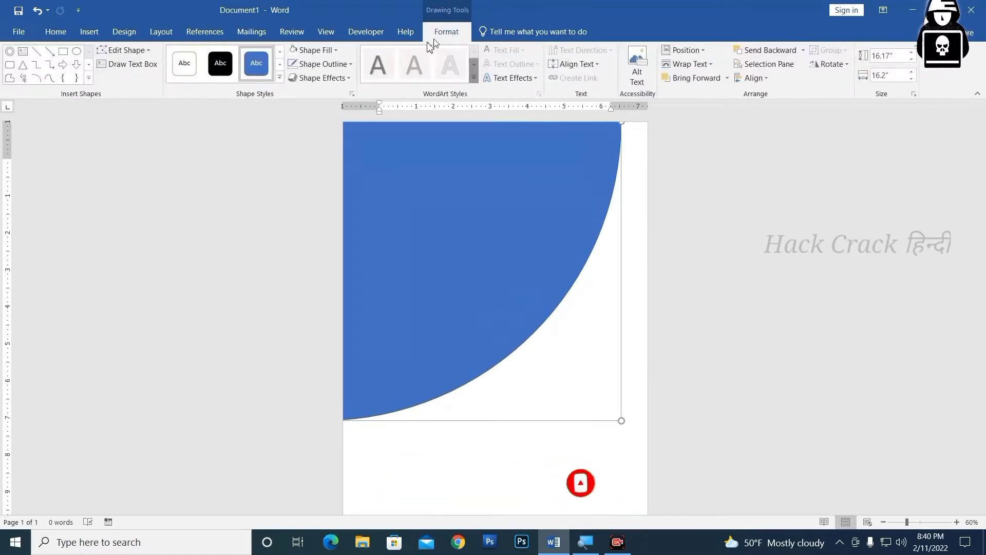
{"action": "left_click", "coordinate": [330, 51]}
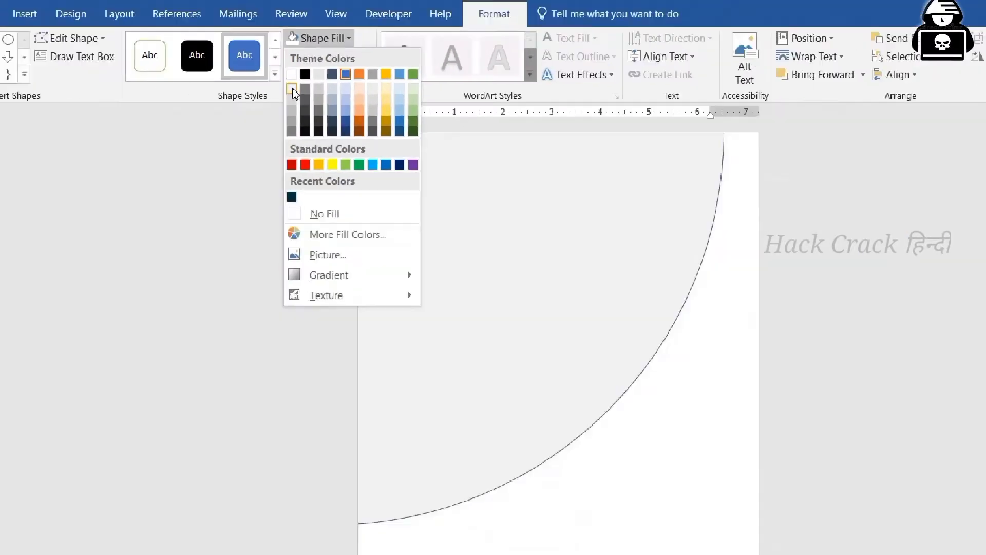
{"action": "left_click", "coordinate": [293, 93]}
{"action": "left_click", "coordinate": [322, 64]}
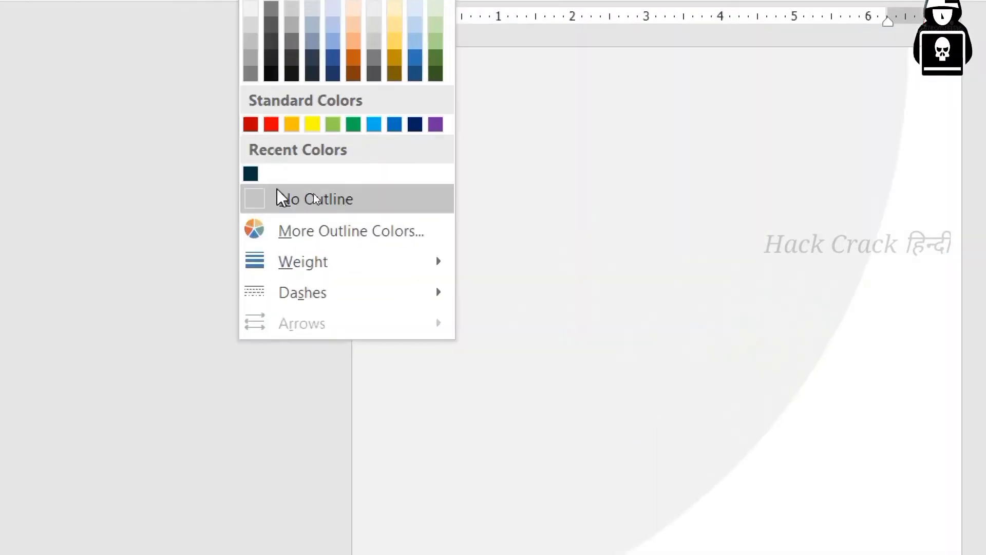
{"action": "mouse_move", "coordinate": [318, 229]}
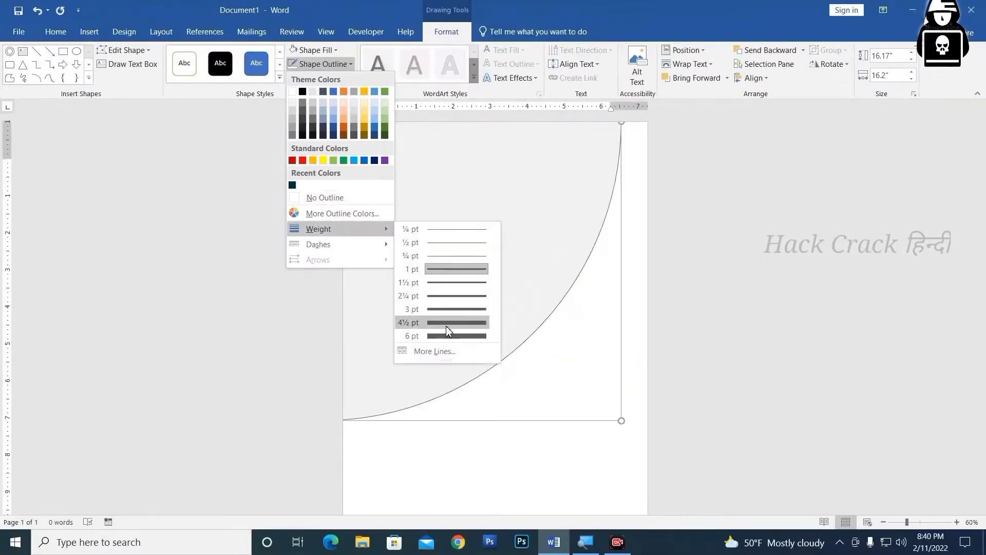
{"action": "left_click", "coordinate": [456, 336]}
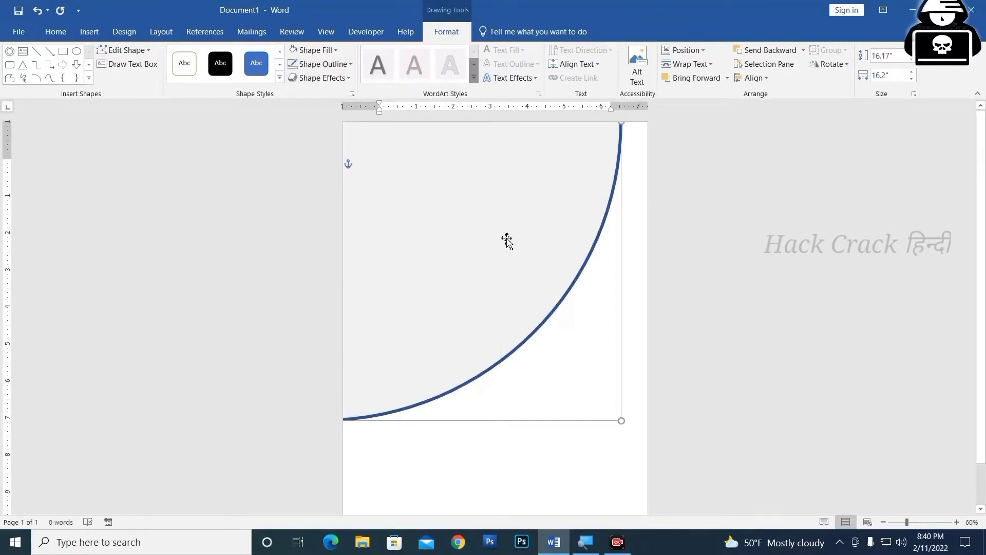
Step: Raise the circle's line width to 11 pt in the Format Shape pane
{"action": "right_click", "coordinate": [508, 240]}
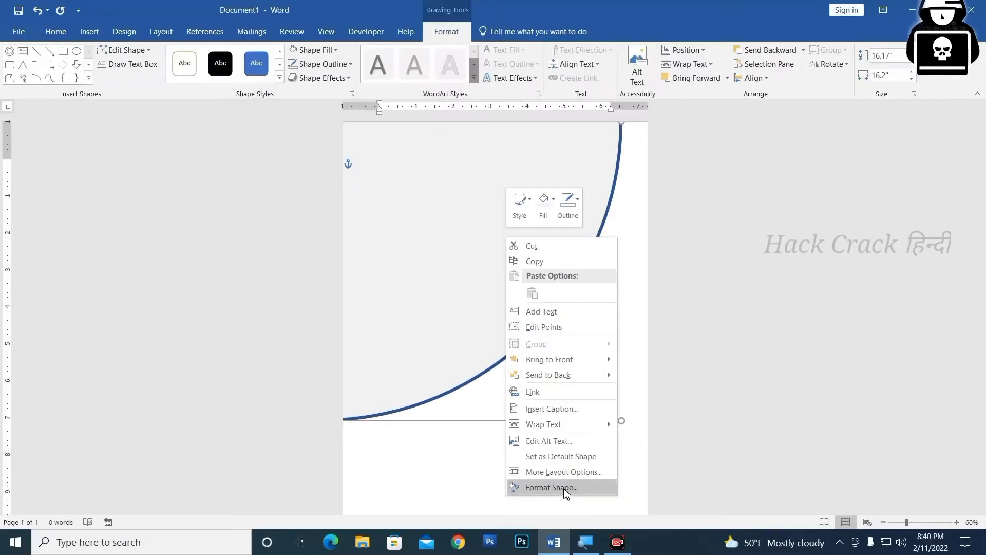
{"action": "left_click", "coordinate": [564, 493]}
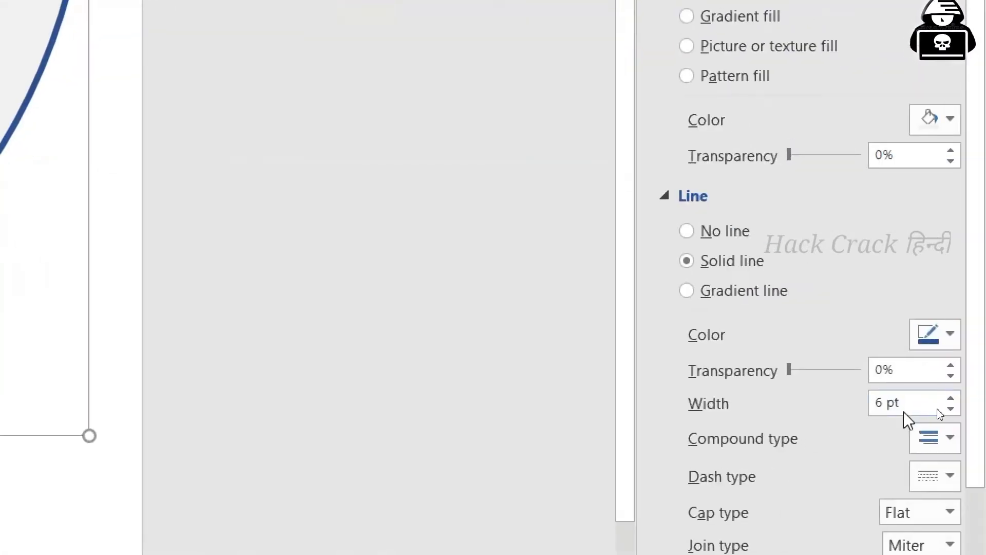
{"action": "left_click", "coordinate": [951, 400]}
{"action": "left_click", "coordinate": [951, 399]}
{"action": "left_click", "coordinate": [951, 400]}
{"action": "left_click", "coordinate": [951, 399]}
{"action": "left_click", "coordinate": [951, 400]}
{"action": "left_click", "coordinate": [951, 400]}
{"action": "left_click", "coordinate": [951, 400]}
{"action": "left_click", "coordinate": [951, 400]}
{"action": "left_click", "coordinate": [951, 400]}
{"action": "left_click", "coordinate": [951, 400]}
{"action": "left_click", "coordinate": [951, 400]}
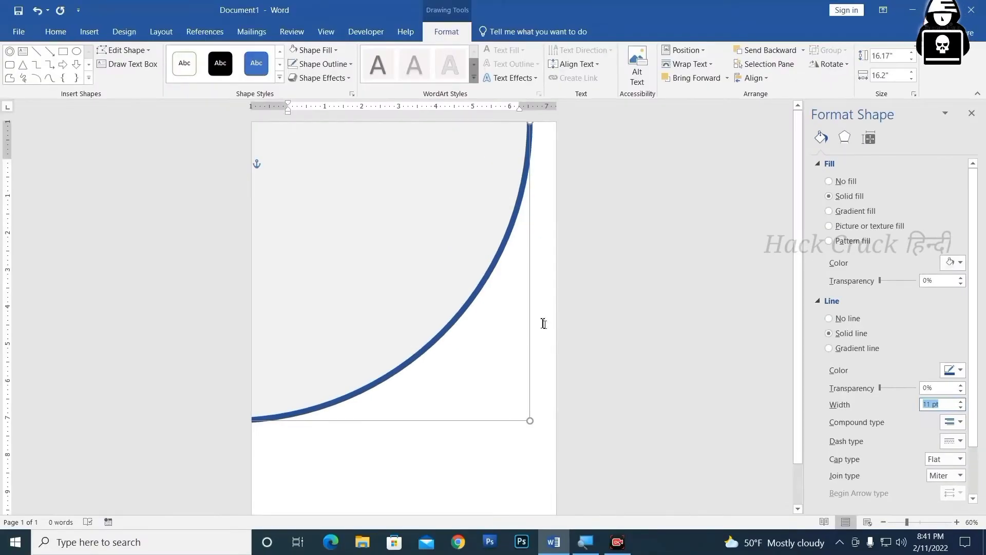
Step: Change the circle's outline colour to white
{"action": "left_click", "coordinate": [316, 50]}
{"action": "left_click", "coordinate": [314, 55]}
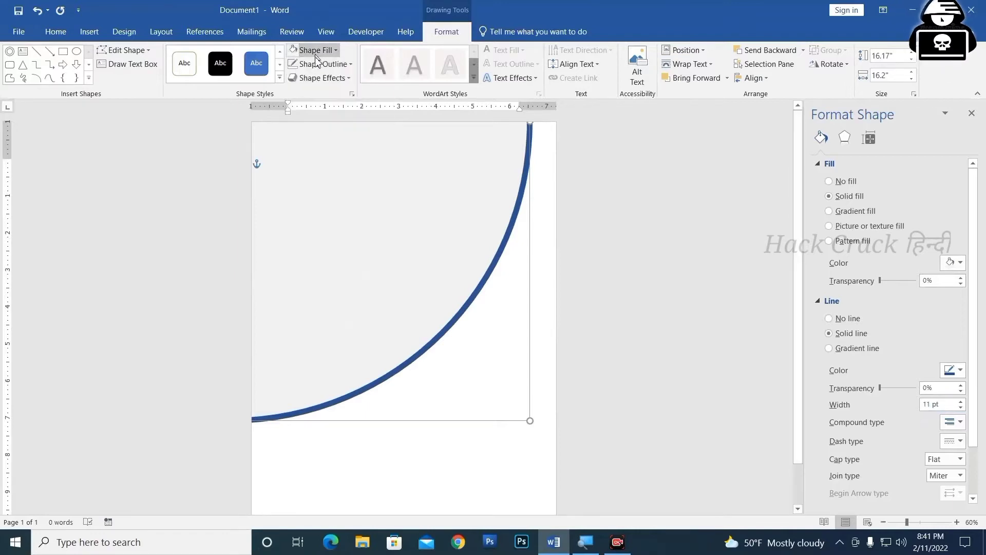
{"action": "left_click", "coordinate": [317, 64]}
{"action": "left_click", "coordinate": [297, 94]}
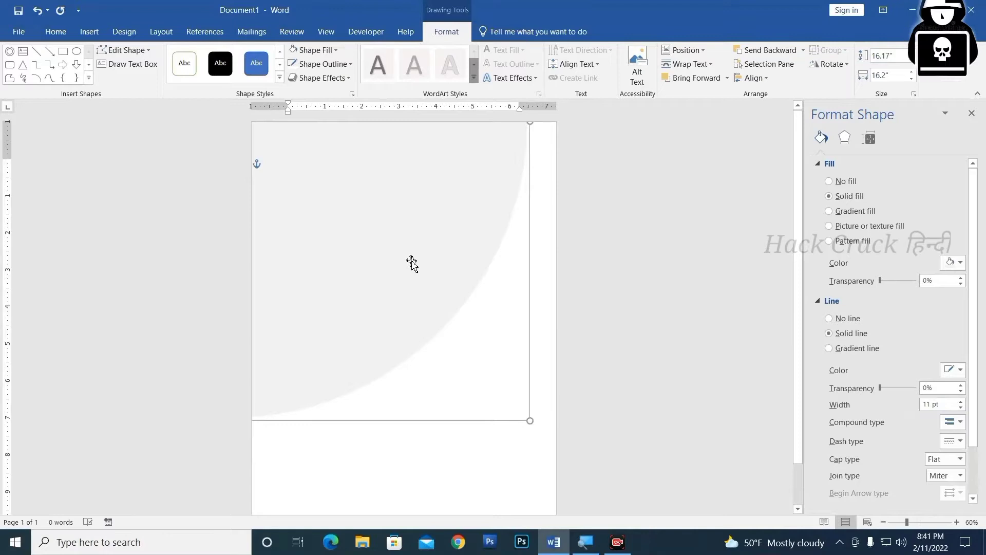
Step: Give the shape a navy fill and no outline
{"action": "left_click_drag", "start_coordinate": [475, 294], "coordinate": [476, 295]}
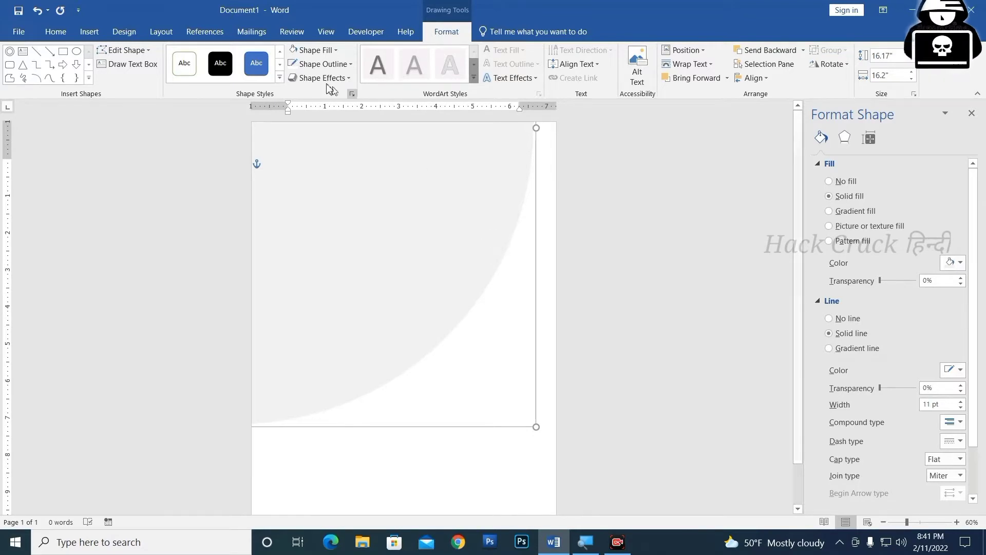
{"action": "left_click", "coordinate": [324, 54]}
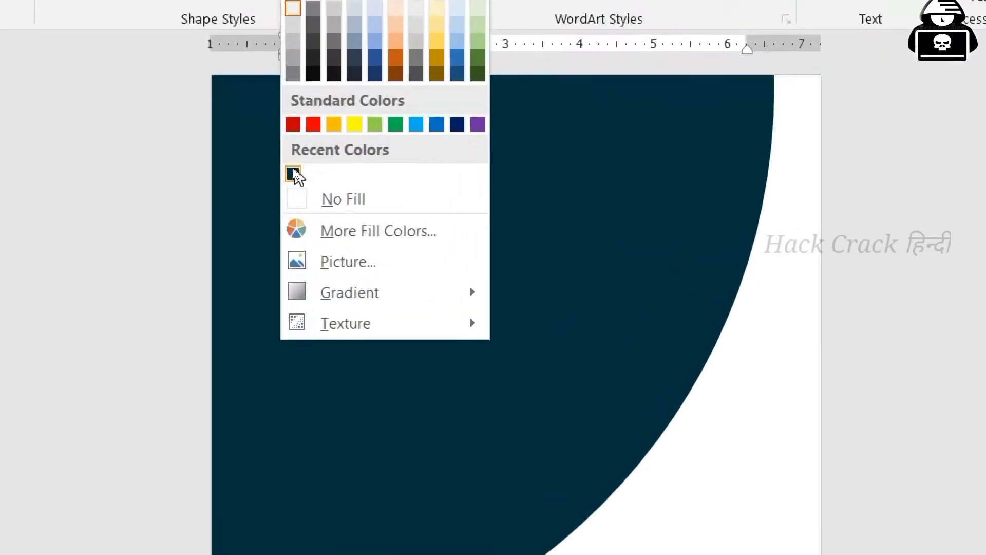
{"action": "left_click", "coordinate": [293, 171]}
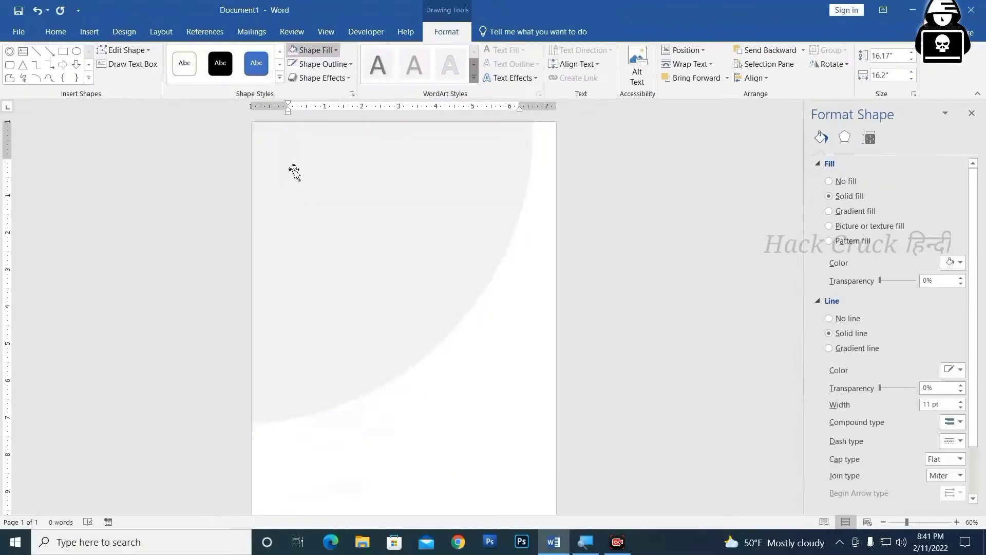
{"action": "left_click", "coordinate": [339, 65]}
{"action": "left_click", "coordinate": [332, 196]}
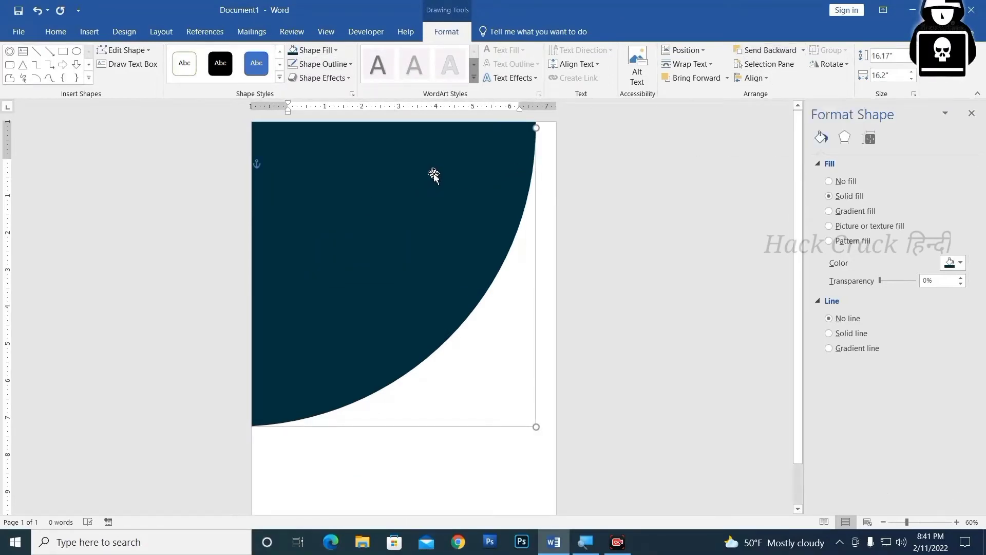
Step: Send the navy shape backward and offset it so a navy arc band shows beyond the grey circle
{"action": "left_click", "coordinate": [775, 56]}
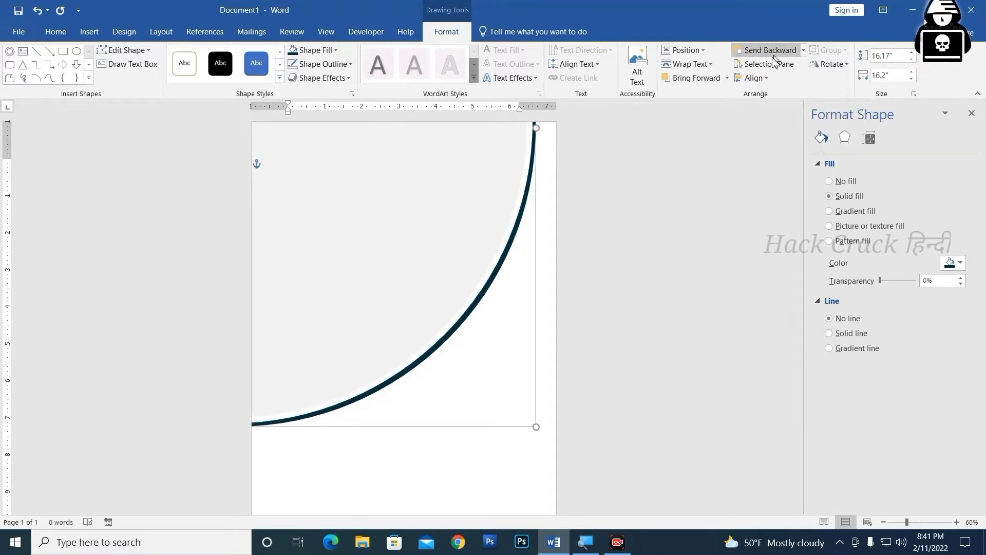
{"action": "left_click_drag", "start_coordinate": [466, 326], "coordinate": [464, 353]}
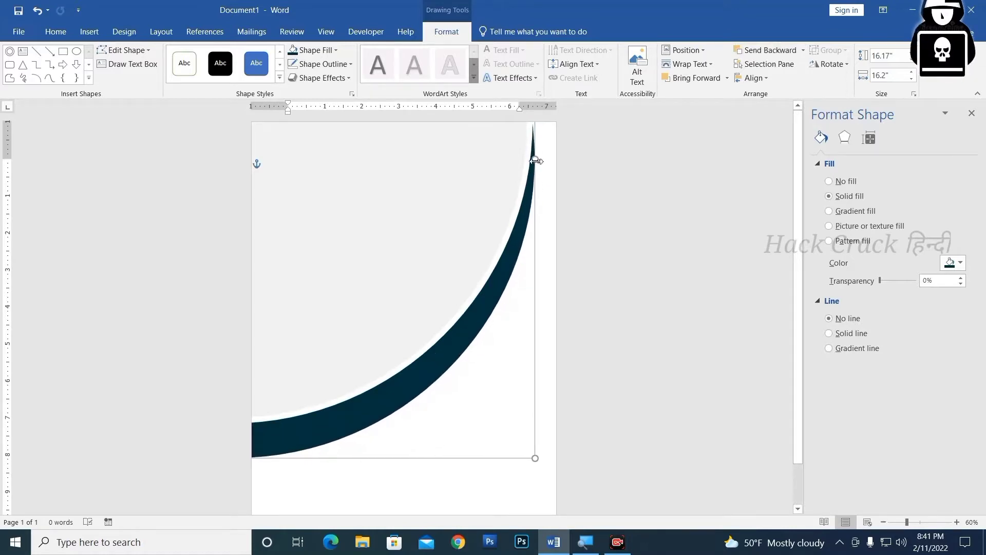
{"action": "left_click_drag", "start_coordinate": [536, 161], "coordinate": [543, 164]}
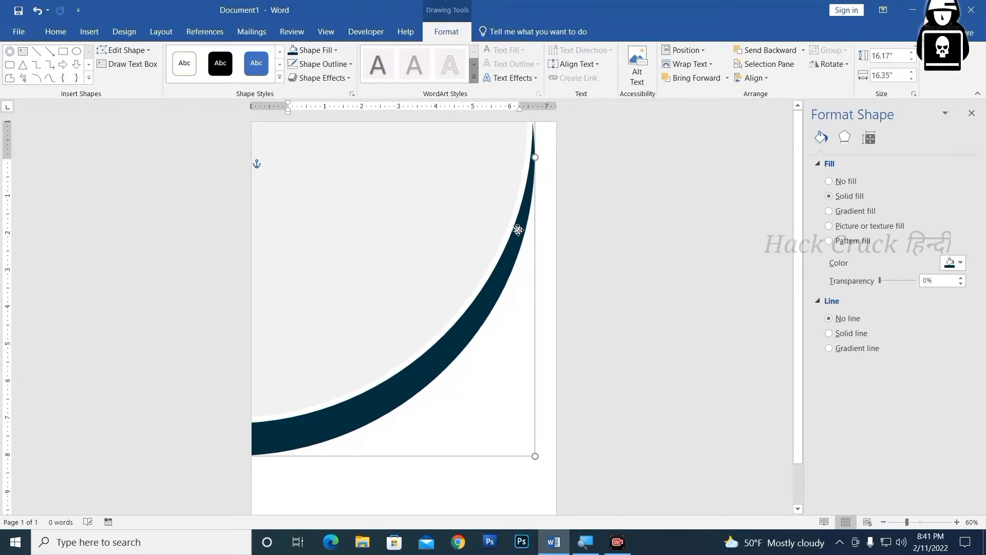
{"action": "left_click_drag", "start_coordinate": [518, 230], "coordinate": [516, 224]}
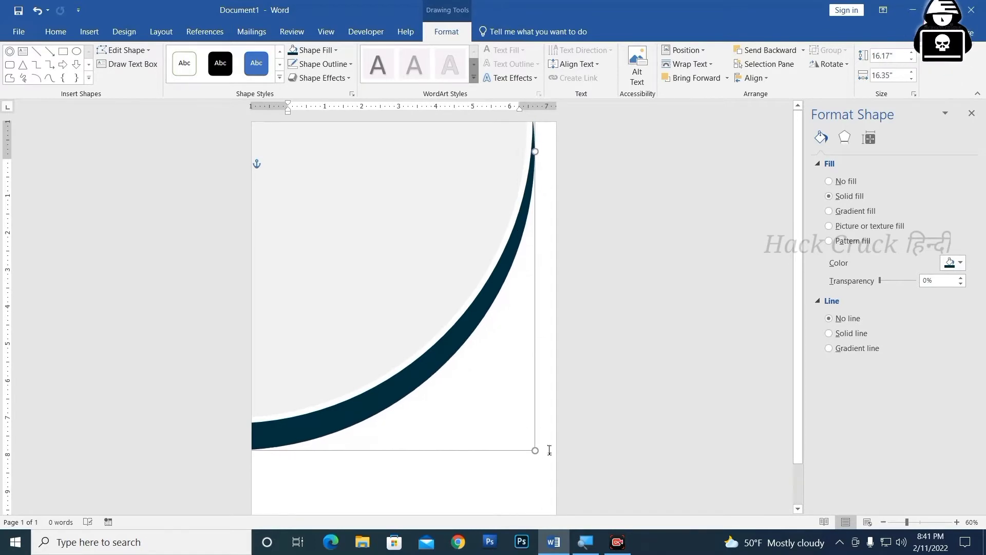
{"action": "left_click_drag", "start_coordinate": [536, 451], "coordinate": [541, 454]}
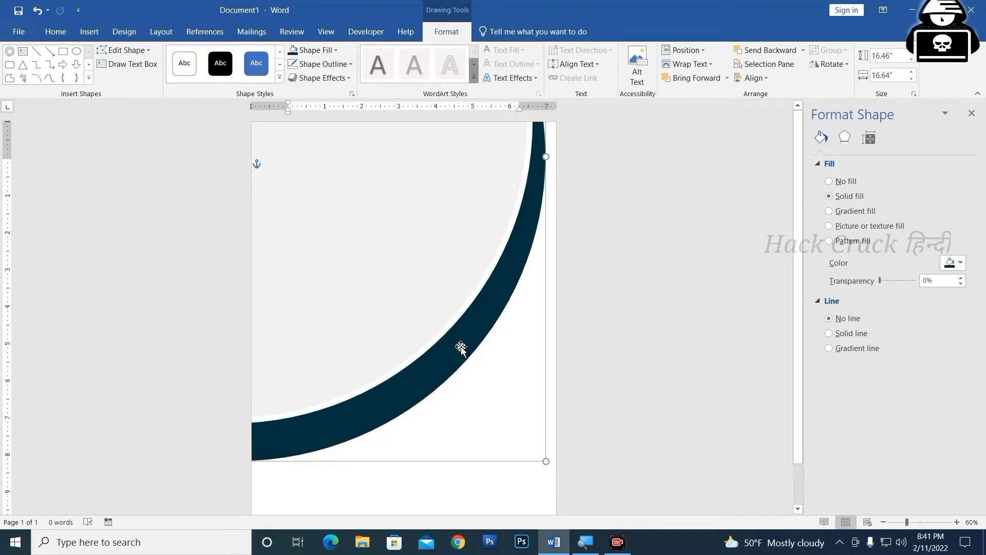
{"action": "left_click_drag", "start_coordinate": [458, 340], "coordinate": [452, 348]}
Step: Draw and delete a stray oval, then bring the Insert Shapes gallery back up
{"action": "left_click", "coordinate": [548, 363]}
{"action": "scroll", "coordinate": [502, 359], "scroll_direction": "down", "scroll_amount": 4}
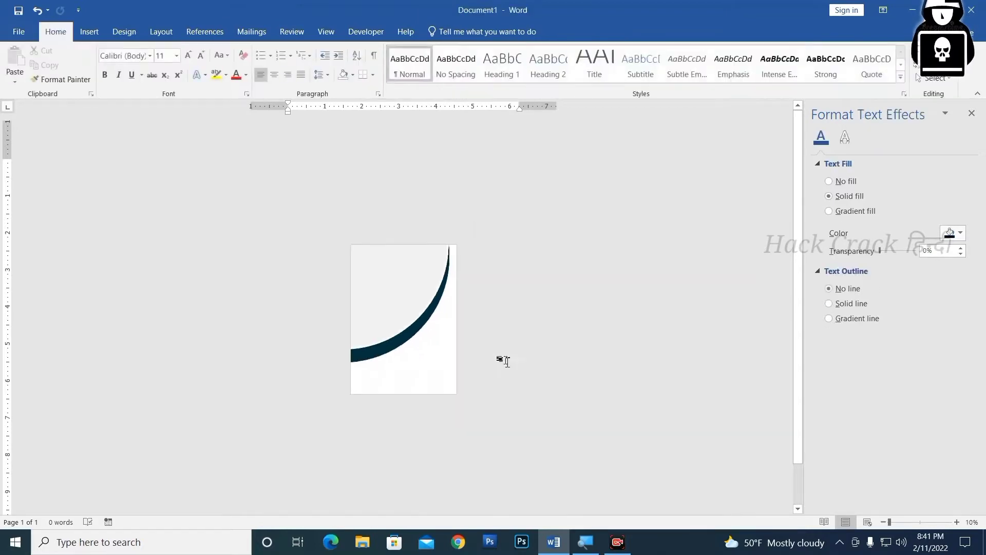
{"action": "scroll", "coordinate": [502, 359], "scroll_direction": "up", "scroll_amount": 3}
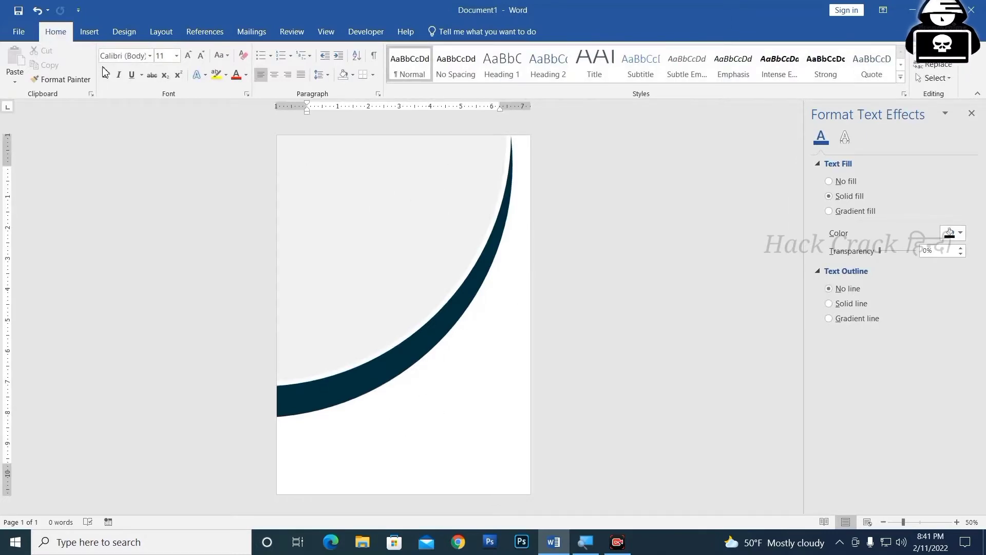
{"action": "left_click", "coordinate": [90, 32]}
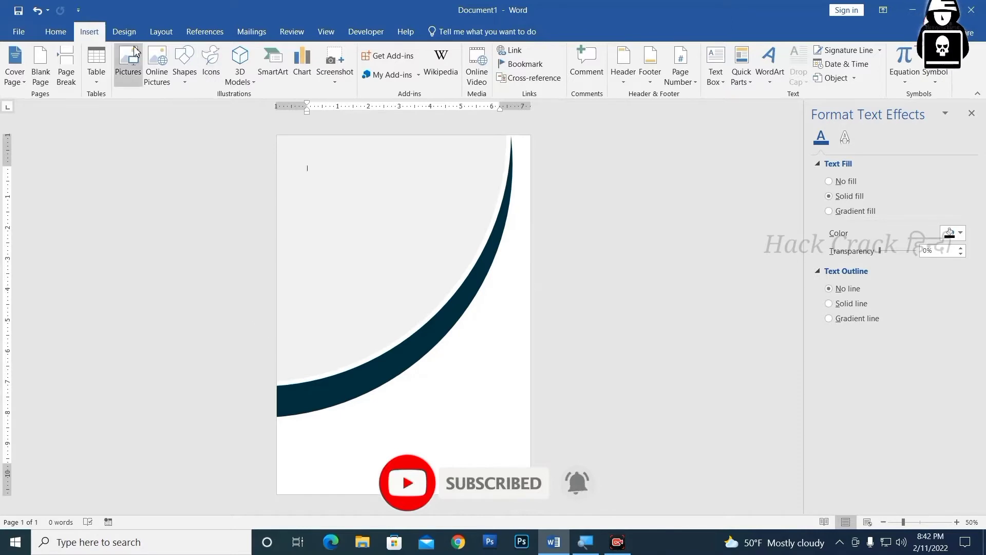
{"action": "left_click", "coordinate": [191, 70]}
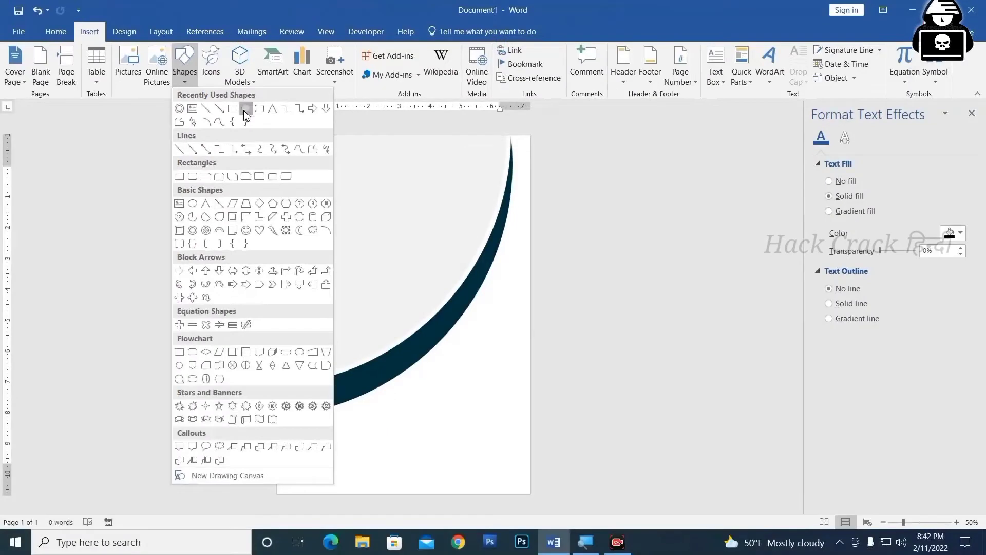
{"action": "left_click", "coordinate": [246, 110]}
{"action": "left_click_drag", "start_coordinate": [416, 387], "coordinate": [529, 496]}
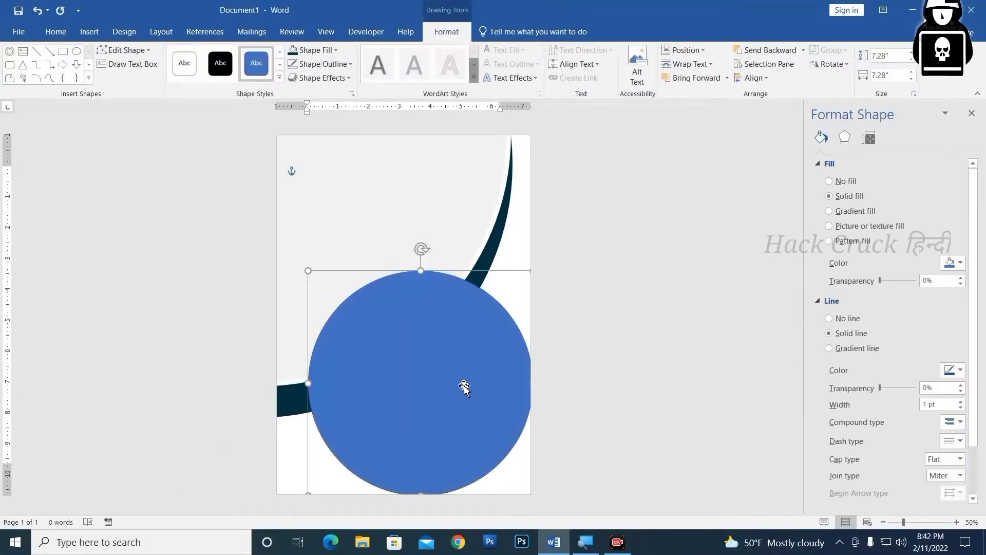
{"action": "key", "text": "Delete"}
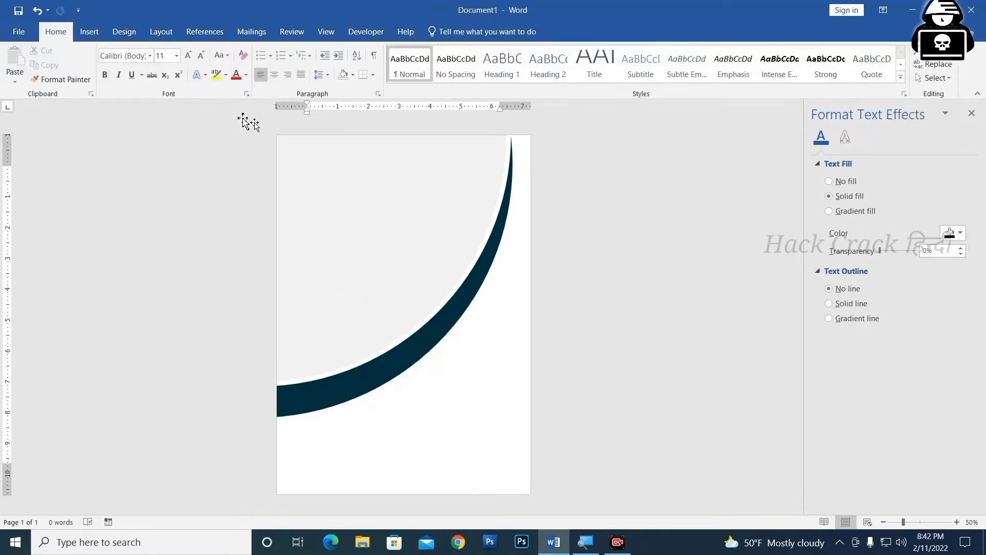
{"action": "left_click", "coordinate": [89, 32]}
{"action": "left_click", "coordinate": [184, 65]}
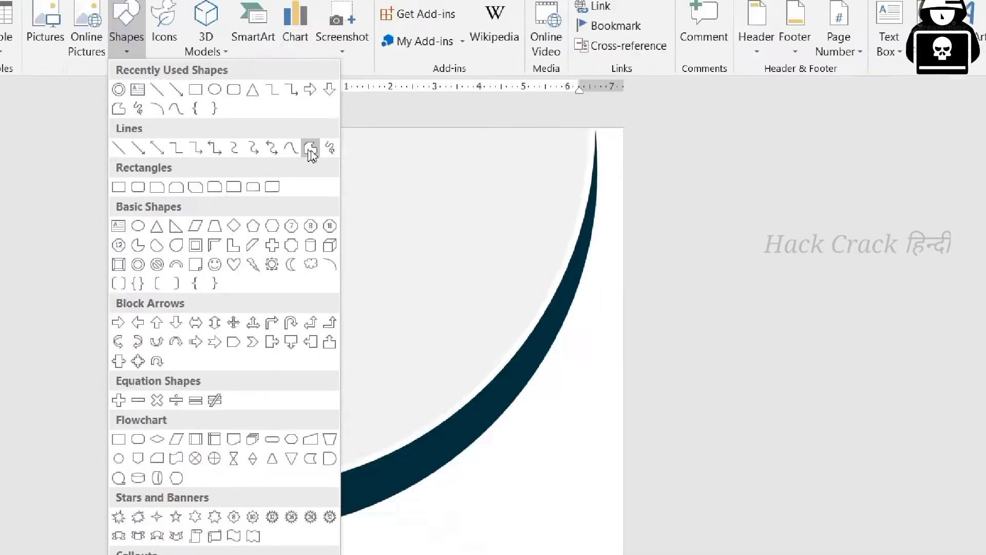
Step: Draw a thin freeform sliver from the left page edge down toward the page bottom
{"action": "left_click", "coordinate": [311, 149]}
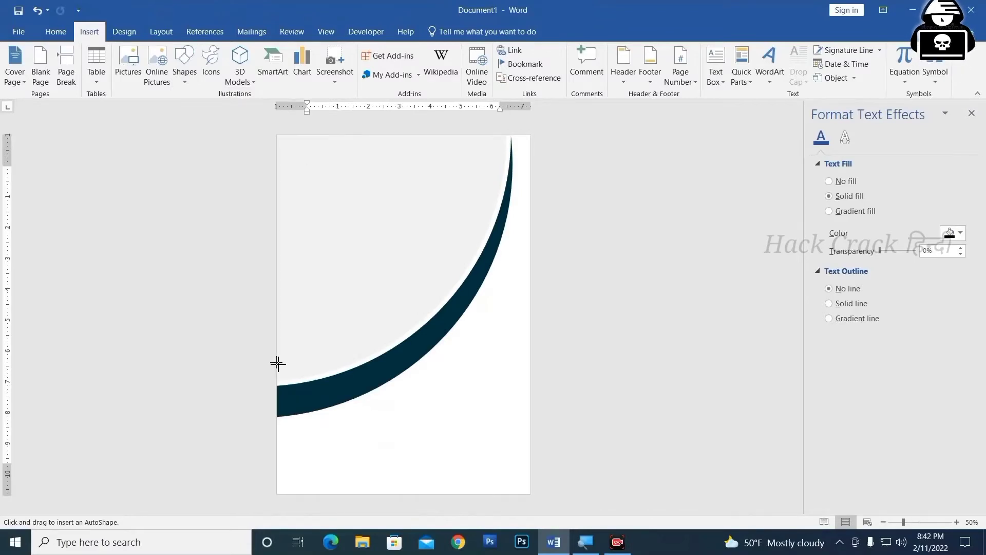
{"action": "left_click", "coordinate": [277, 363]}
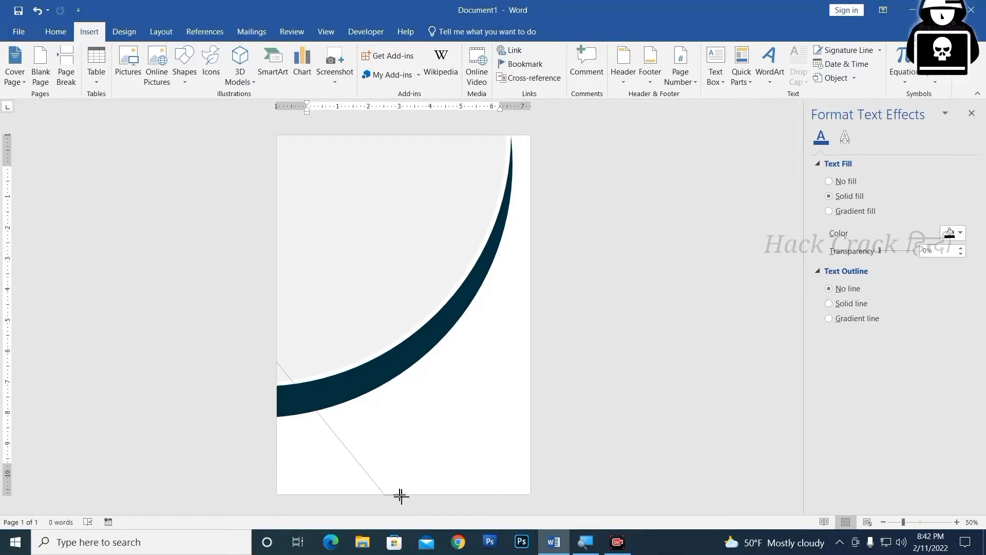
{"action": "left_click", "coordinate": [277, 360]}
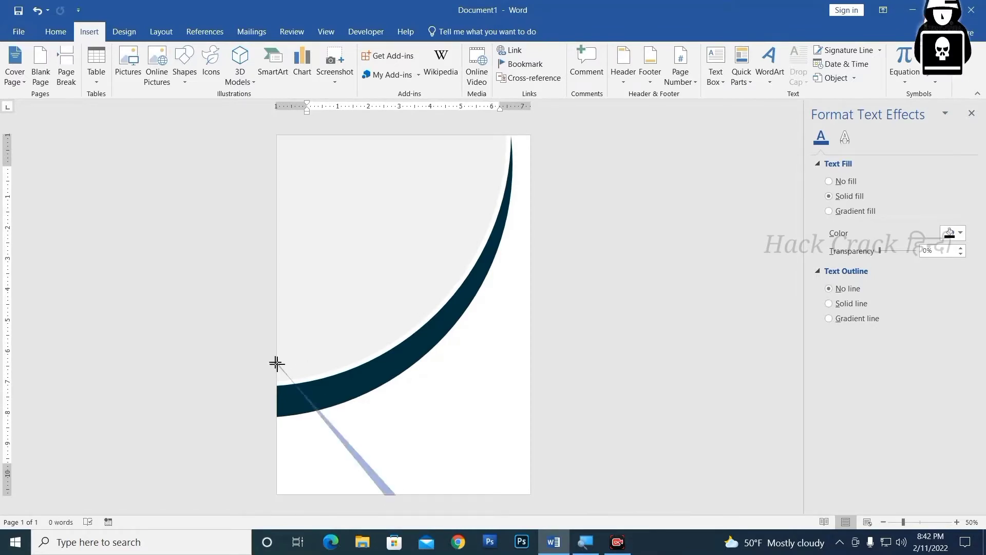
{"action": "scroll", "coordinate": [359, 419], "scroll_direction": "up", "scroll_amount": 3}
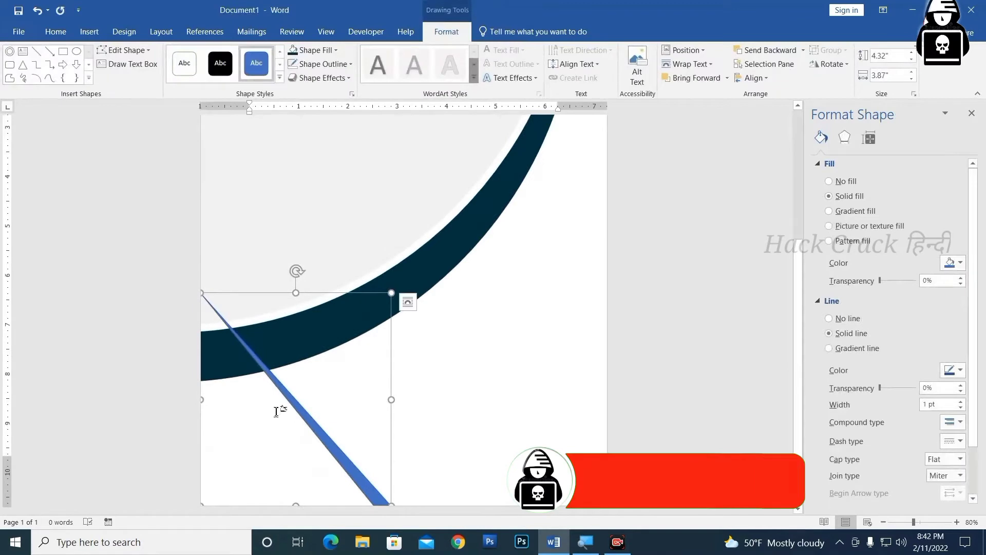
Step: Remove the sliver's outline and curve its edges into an arc with Edit Points
{"action": "left_click", "coordinate": [330, 65]}
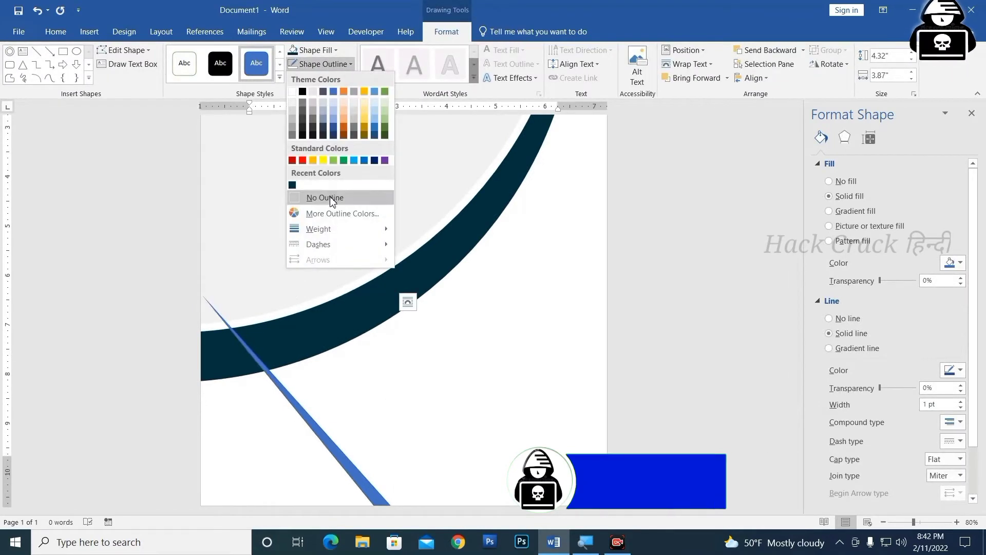
{"action": "left_click", "coordinate": [330, 196]}
{"action": "left_click", "coordinate": [126, 50]}
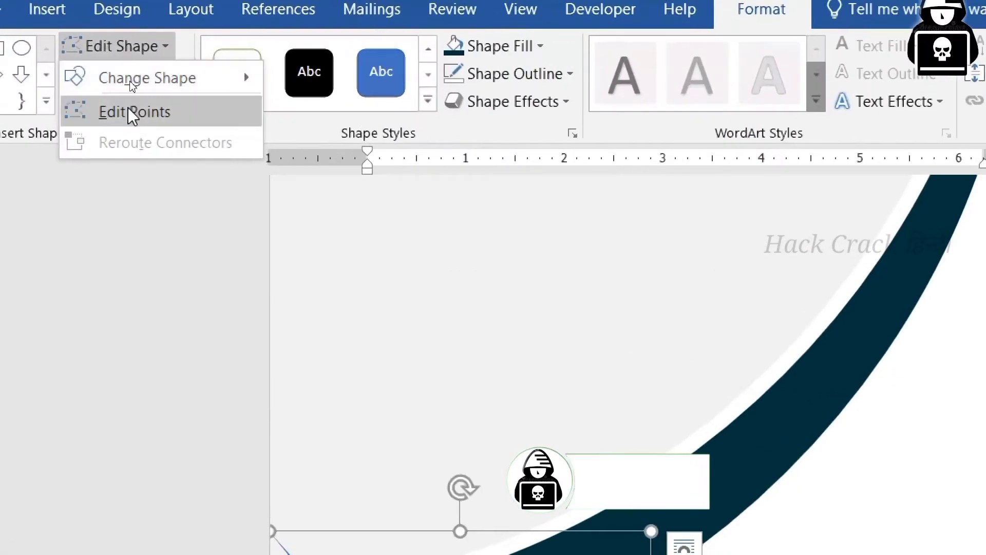
{"action": "left_click", "coordinate": [132, 83]}
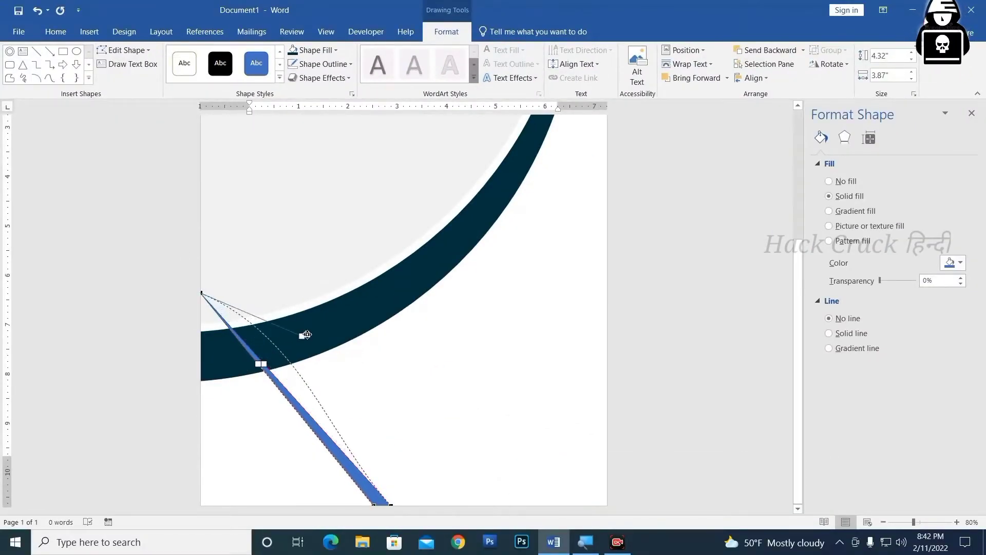
{"action": "left_click_drag", "start_coordinate": [265, 366], "coordinate": [320, 323]}
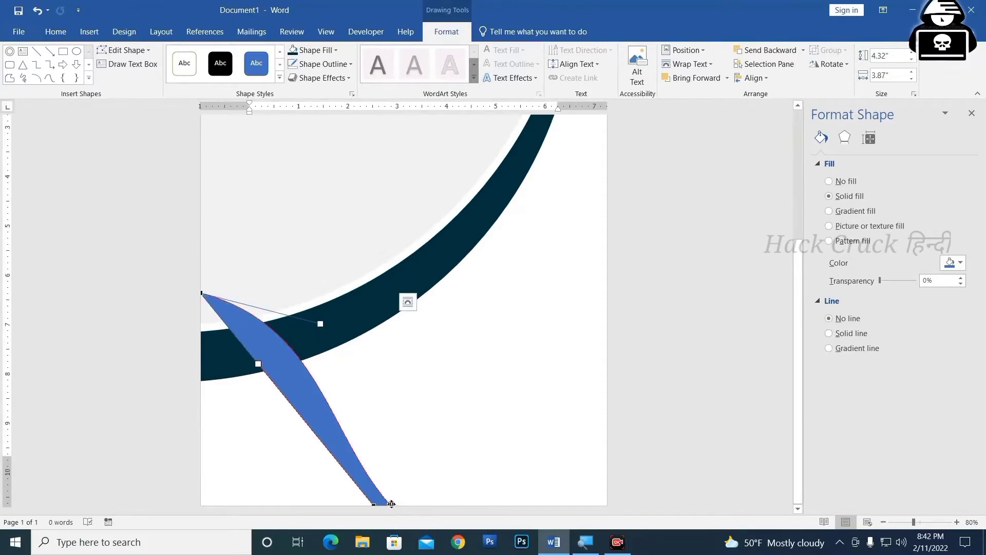
{"action": "mouse_move", "coordinate": [333, 439]}
{"action": "left_mouse_down"}
{"action": "mouse_move", "coordinate": [406, 419]}
{"action": "mouse_move", "coordinate": [398, 410]}
{"action": "left_mouse_up"}
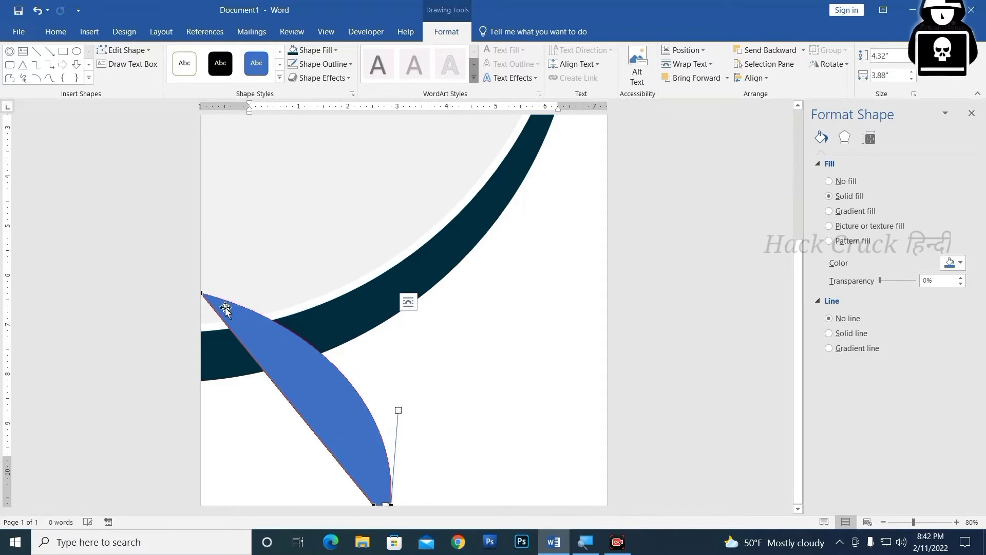
{"action": "left_click", "coordinate": [204, 293]}
{"action": "left_click_drag", "start_coordinate": [321, 325], "coordinate": [322, 303]}
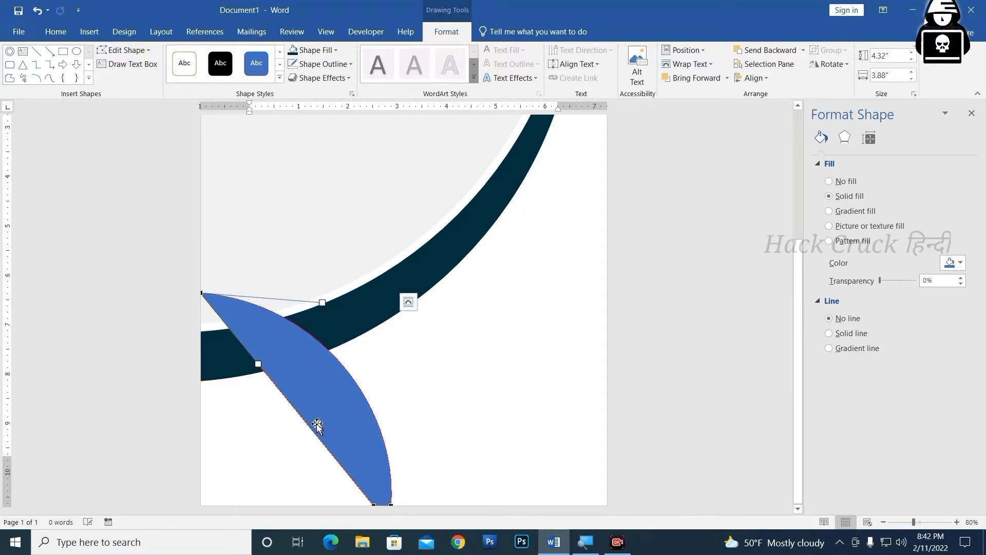
{"action": "left_click_drag", "start_coordinate": [263, 362], "coordinate": [306, 328]}
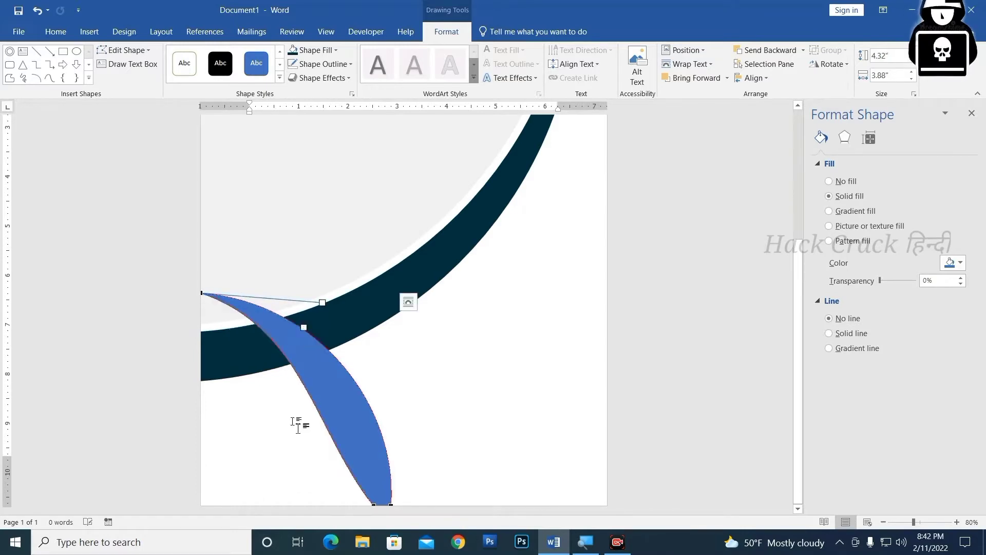
{"action": "left_click", "coordinate": [380, 504]}
{"action": "mouse_move", "coordinate": [316, 434]}
{"action": "left_mouse_down"}
{"action": "mouse_move", "coordinate": [374, 414]}
{"action": "mouse_move", "coordinate": [365, 412]}
{"action": "left_mouse_up"}
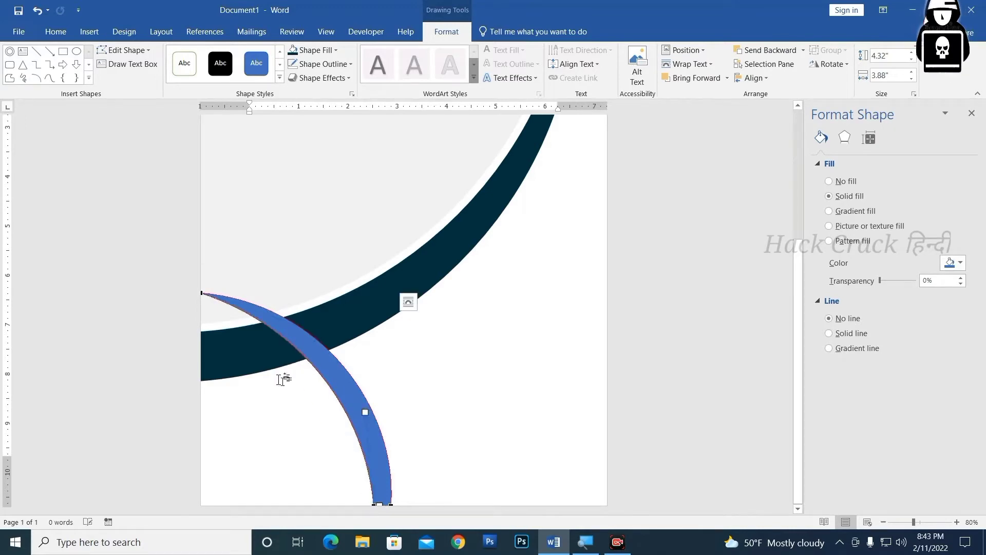
Step: Refine the arc's top and bottom points, then move the blue arc slightly lower
{"action": "left_click", "coordinate": [204, 293]}
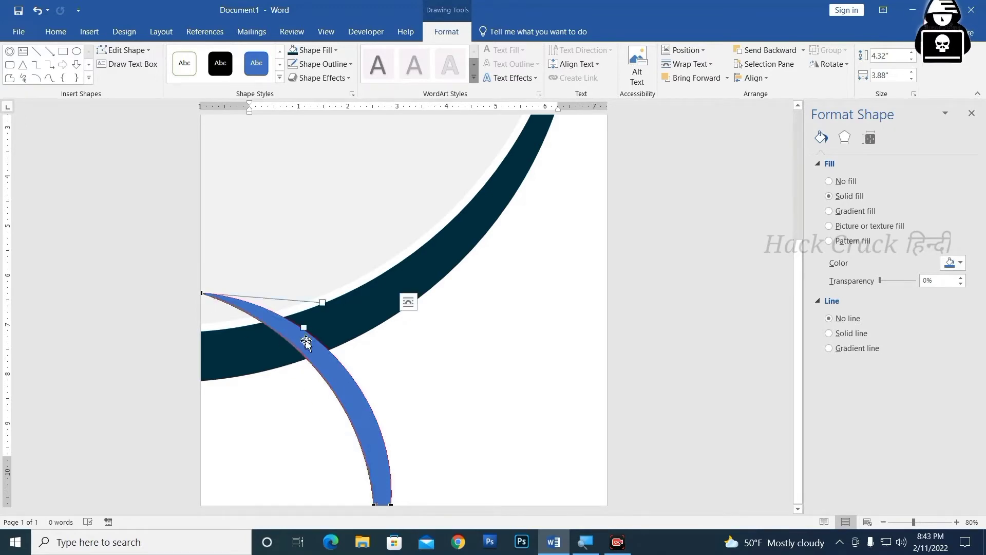
{"action": "left_click_drag", "start_coordinate": [307, 329], "coordinate": [305, 316]}
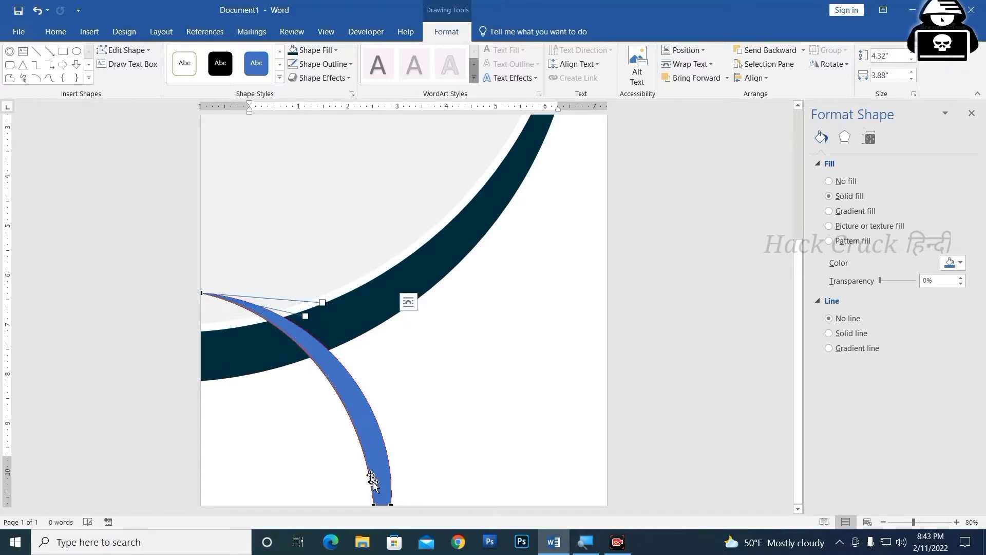
{"action": "left_click", "coordinate": [375, 504]}
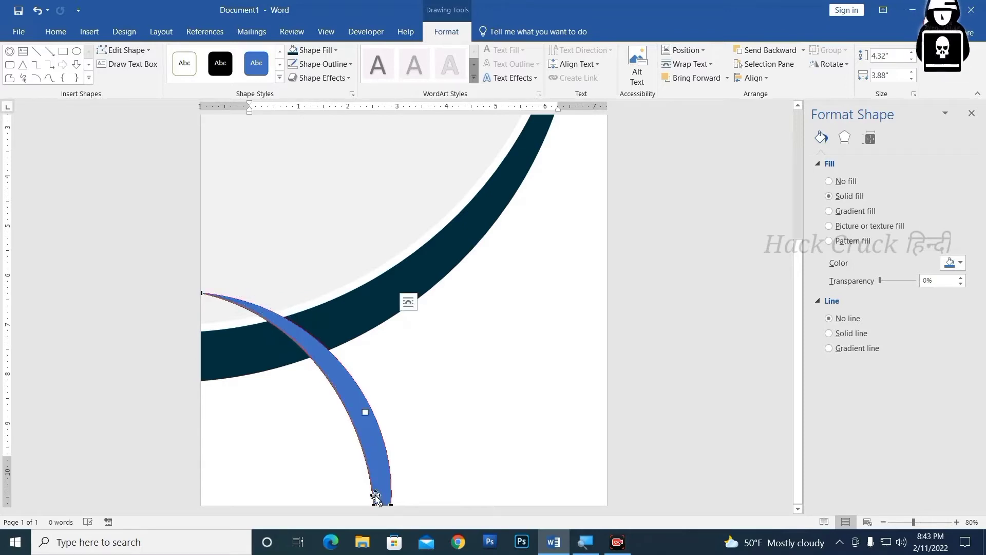
{"action": "left_click", "coordinate": [380, 413]}
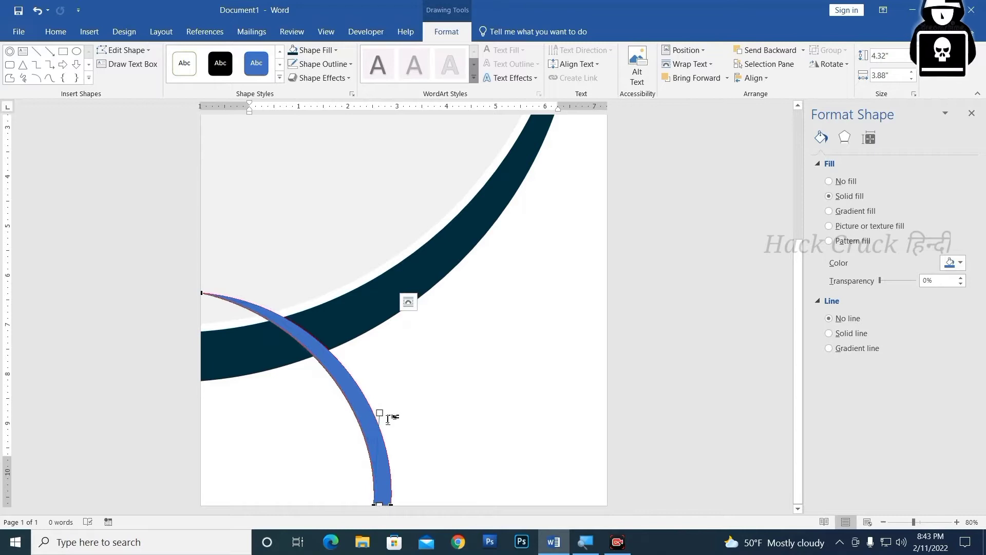
{"action": "left_click", "coordinate": [380, 413]}
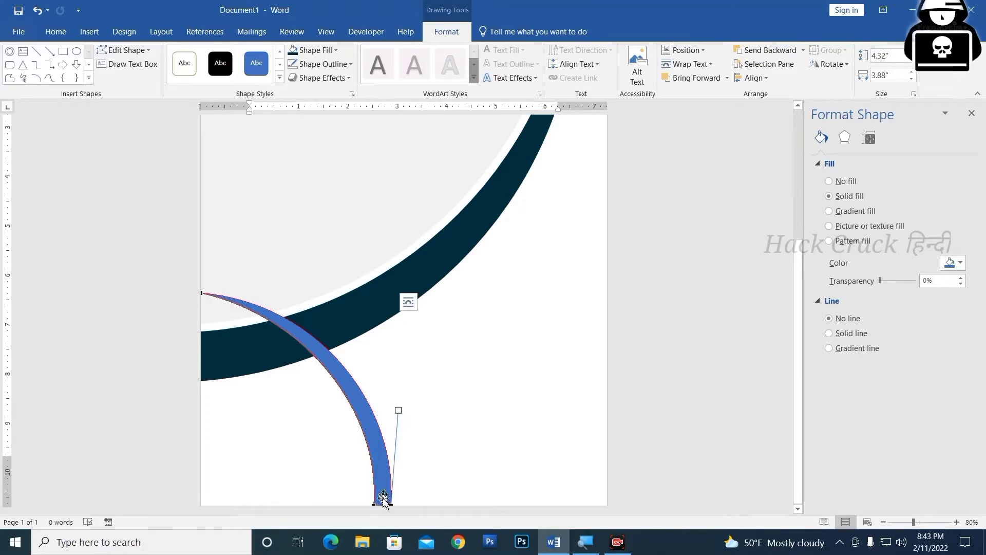
{"action": "left_click_drag", "start_coordinate": [383, 414], "coordinate": [378, 417]}
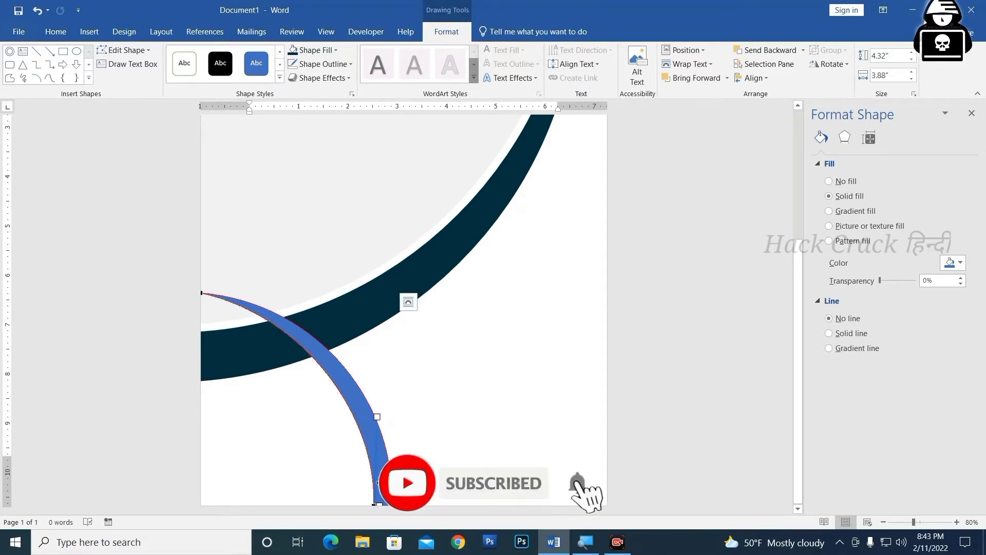
{"action": "left_click", "coordinate": [375, 429]}
{"action": "left_click_drag", "start_coordinate": [367, 430], "coordinate": [369, 442]}
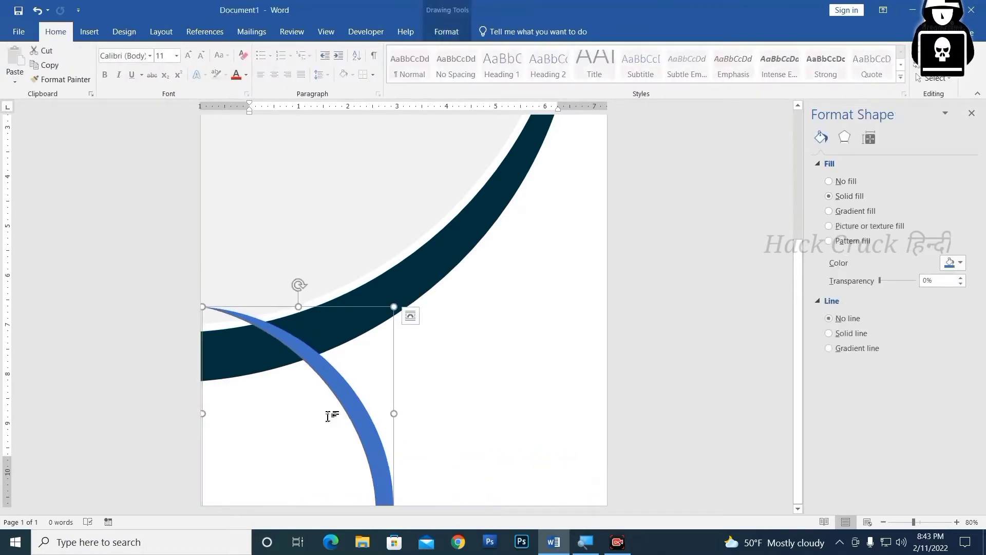
Step: Fill the blue arc with dark red
{"action": "left_click", "coordinate": [499, 433]}
{"action": "scroll", "coordinate": [398, 409], "scroll_direction": "down", "scroll_amount": 4}
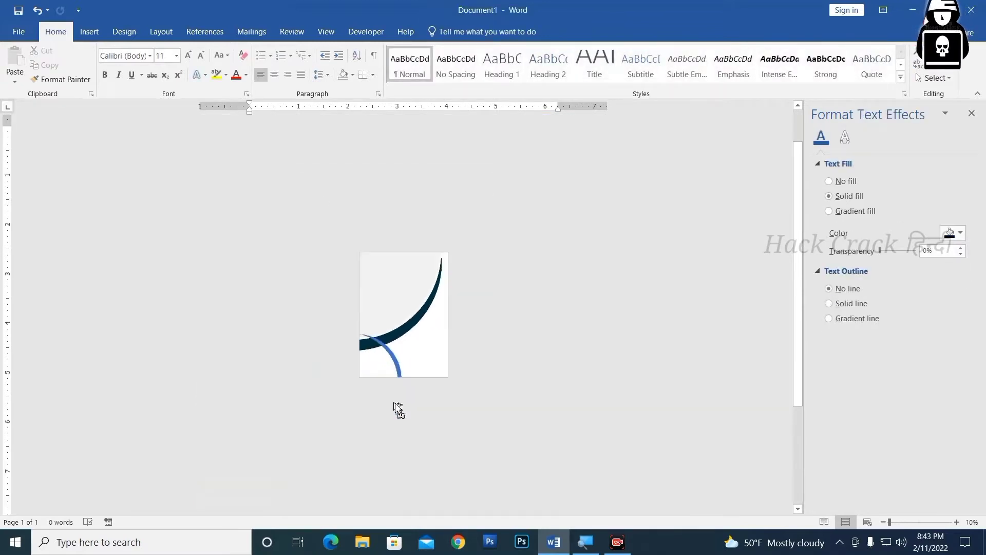
{"action": "scroll", "coordinate": [400, 430], "scroll_direction": "up", "scroll_amount": 1}
{"action": "scroll", "coordinate": [396, 440], "scroll_direction": "up", "scroll_amount": 1}
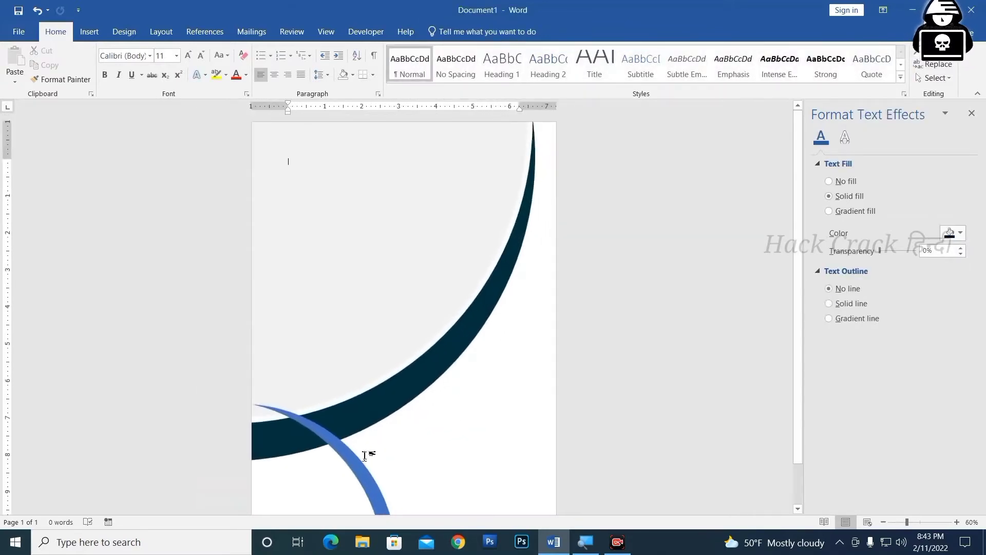
{"action": "left_click", "coordinate": [356, 465]}
{"action": "left_click", "coordinate": [447, 33]}
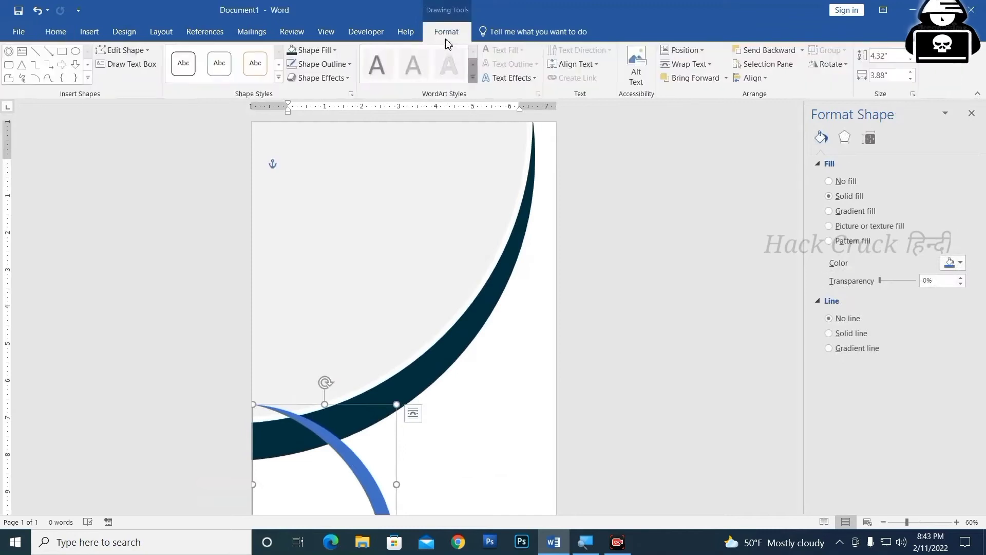
{"action": "left_click", "coordinate": [337, 50]}
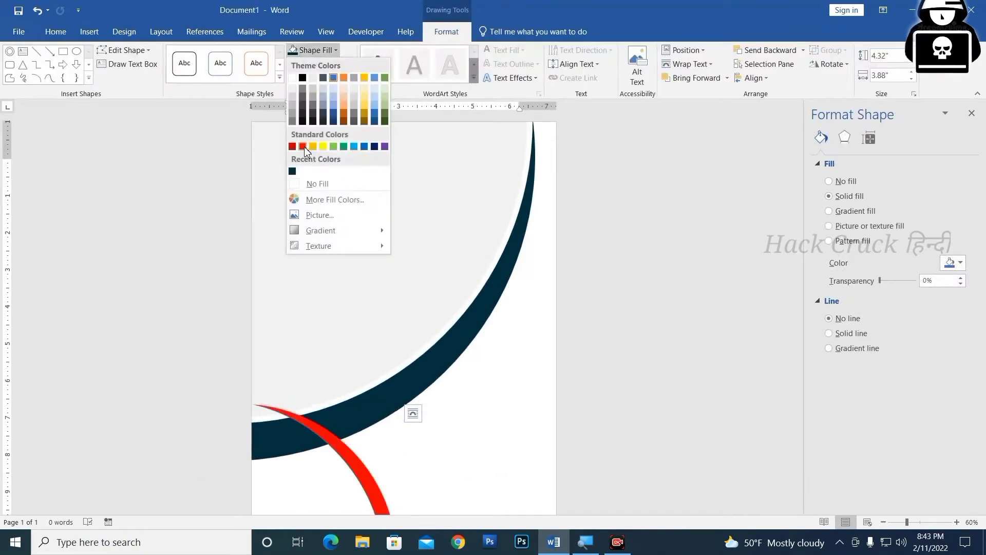
{"action": "left_click", "coordinate": [307, 153]}
{"action": "left_click", "coordinate": [335, 50]}
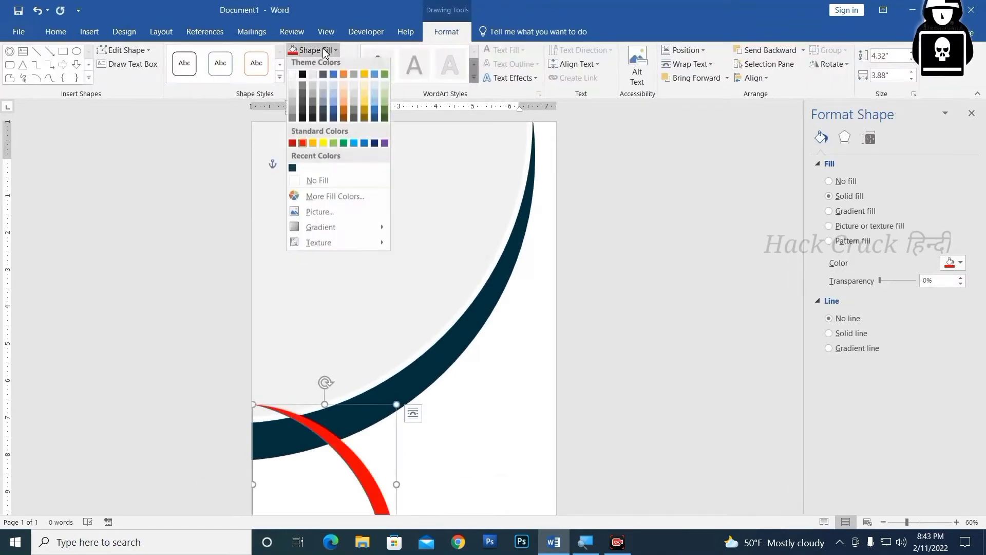
{"action": "left_click", "coordinate": [291, 147]}
Step: Nudge the red arc into place and duplicate it just to its right
{"action": "scroll", "coordinate": [435, 256], "scroll_direction": "down", "scroll_amount": 2}
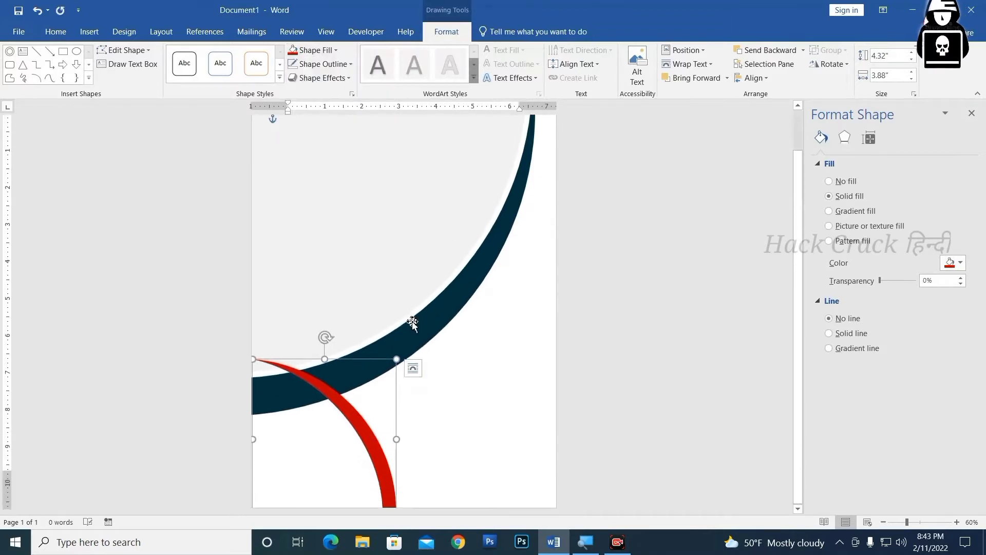
{"action": "left_click_drag", "start_coordinate": [371, 439], "coordinate": [377, 417]}
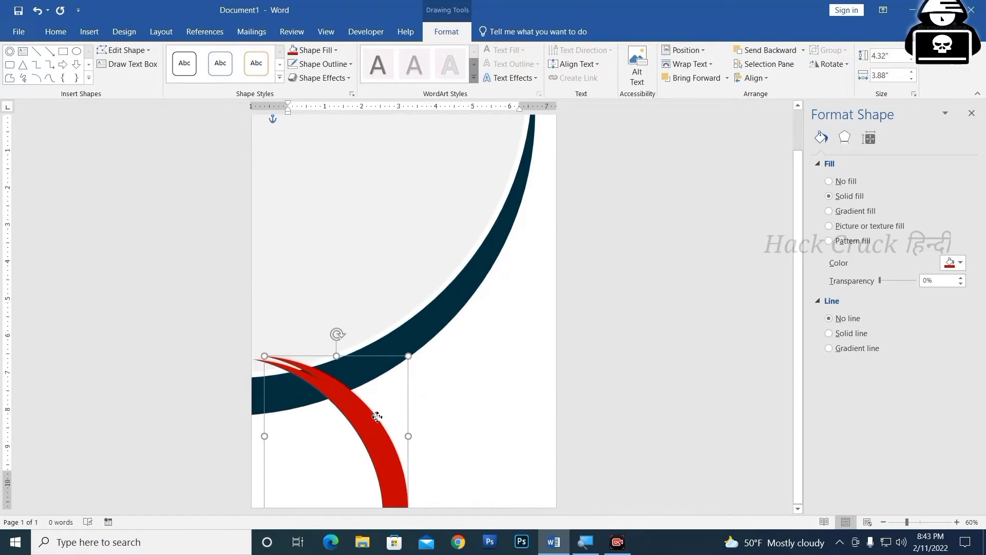
{"action": "left_click_drag", "start_coordinate": [377, 417], "coordinate": [385, 422], "text": "ctrl"}
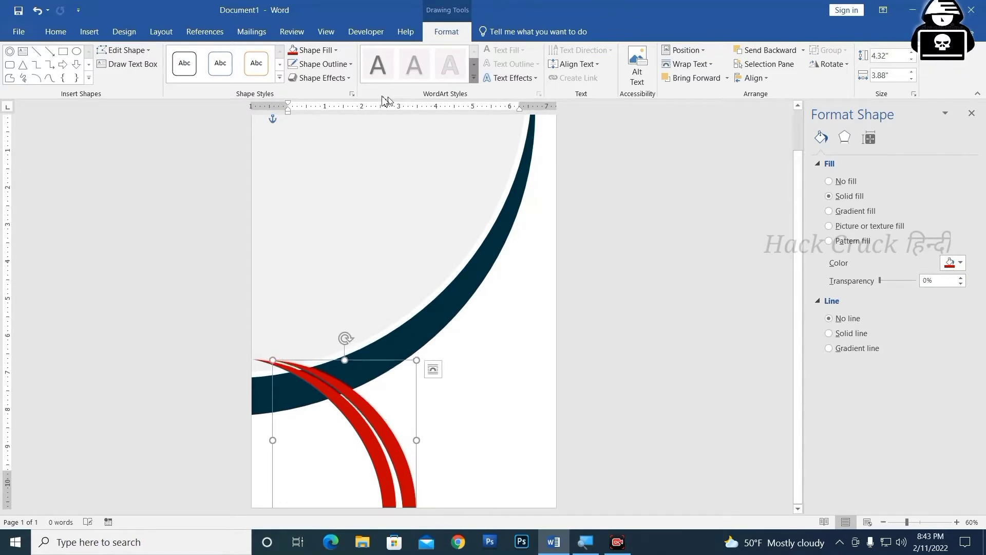
Step: Fill the copied arc with white and nudge it slightly left and up, undoing a trial resize
{"action": "left_click", "coordinate": [314, 50]}
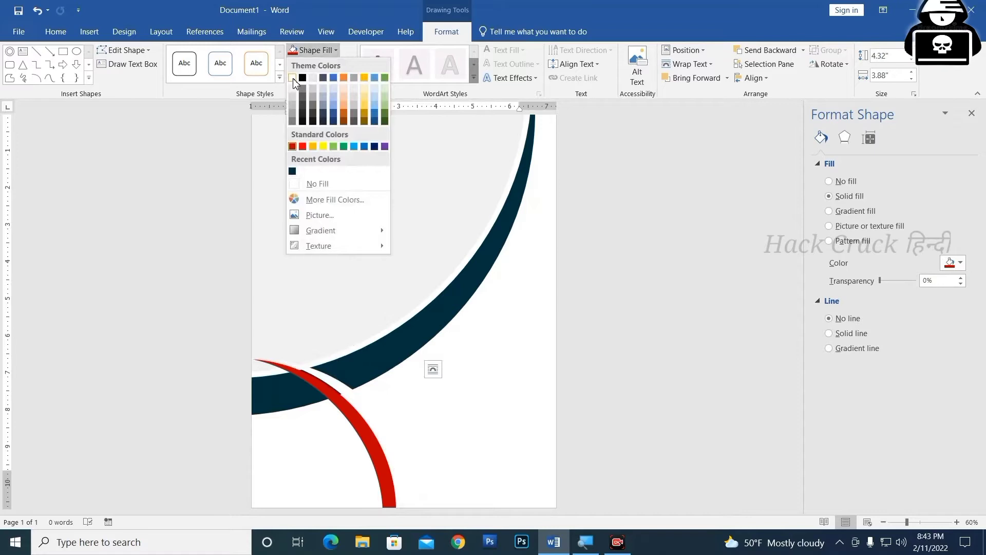
{"action": "left_click", "coordinate": [294, 82]}
{"action": "scroll", "coordinate": [430, 356], "scroll_direction": "up", "scroll_amount": 2}
{"action": "scroll", "coordinate": [447, 325], "scroll_direction": "up", "scroll_amount": 2}
{"action": "left_click_drag", "start_coordinate": [320, 314], "coordinate": [310, 309]}
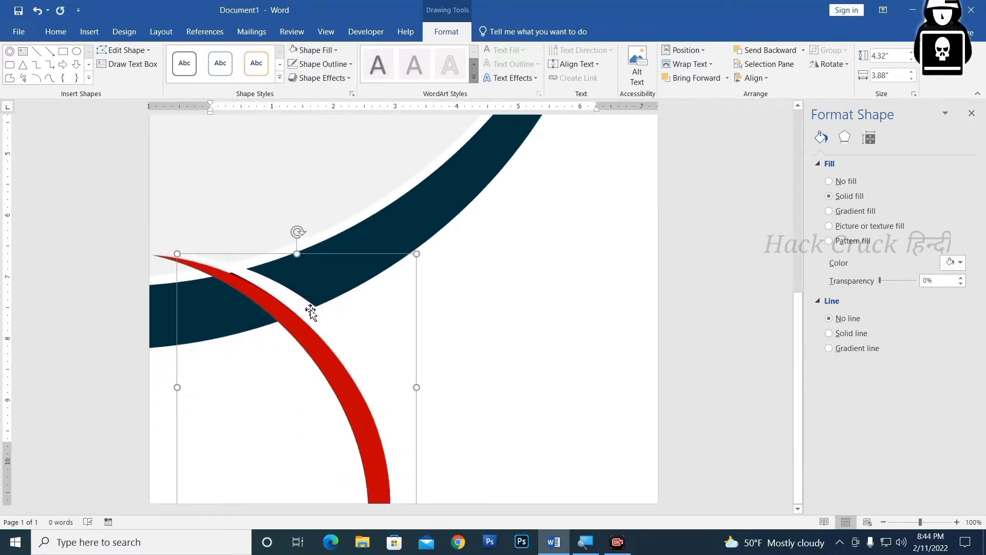
{"action": "left_click_drag", "start_coordinate": [177, 254], "coordinate": [204, 284]}
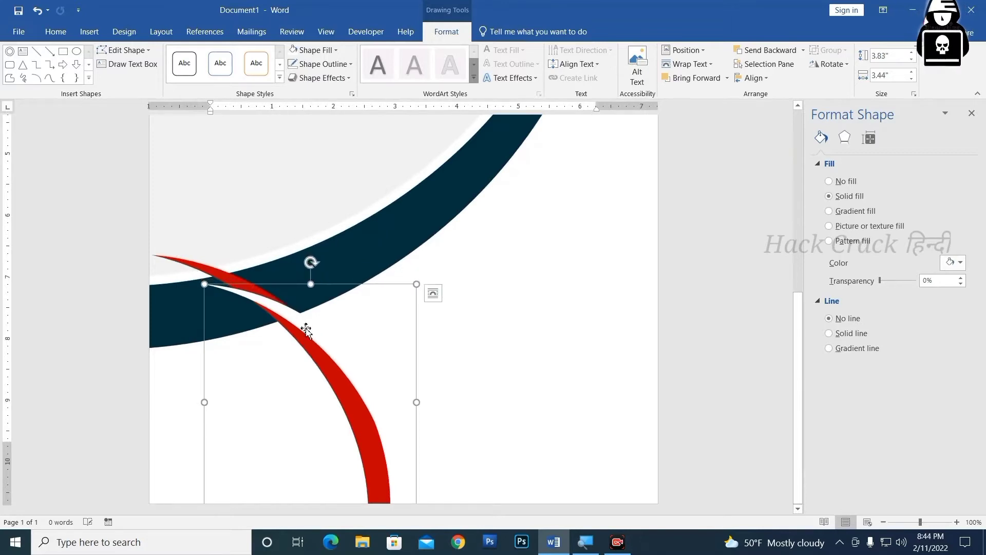
{"action": "left_click_drag", "start_coordinate": [307, 330], "coordinate": [314, 315]}
{"action": "key", "text": "ctrl+z"}
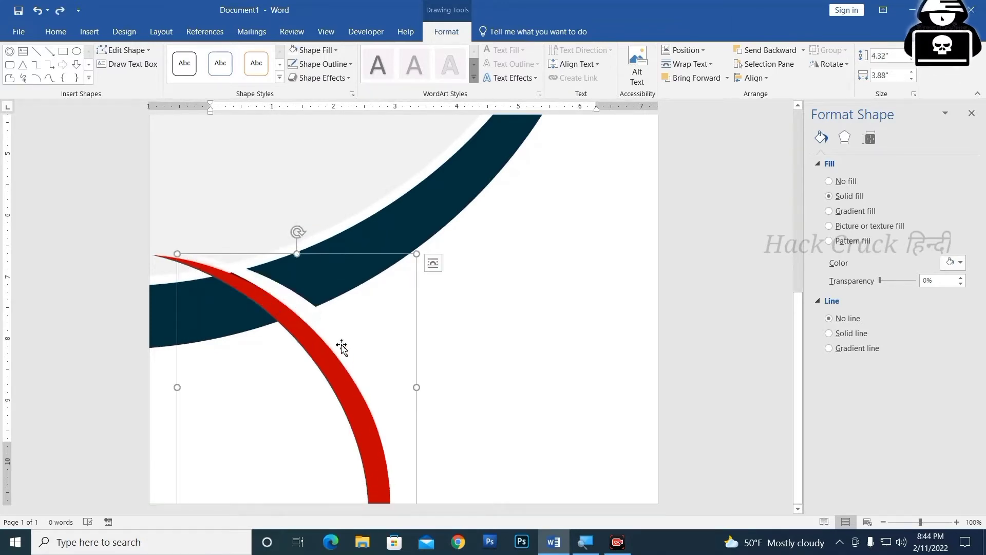
{"action": "left_click_drag", "start_coordinate": [342, 348], "coordinate": [342, 345]}
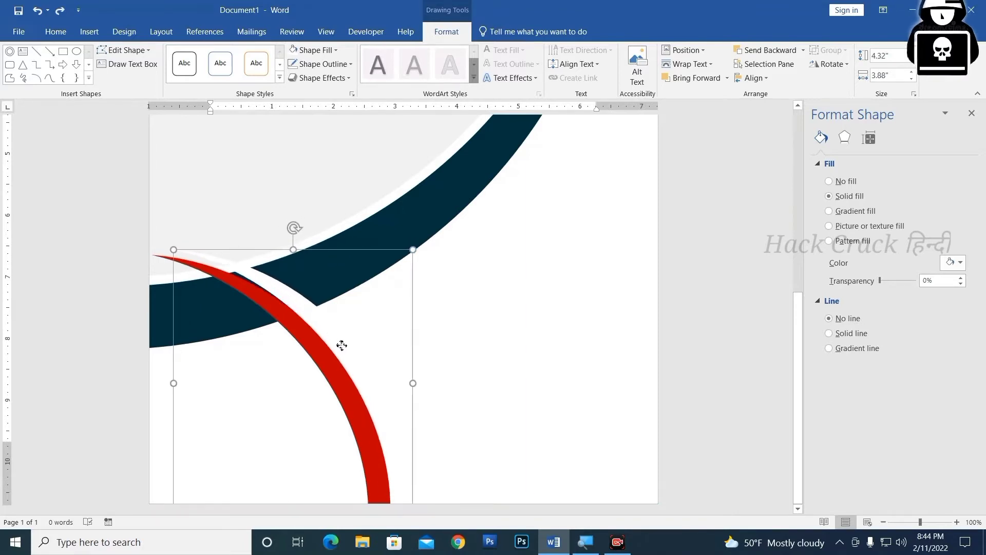
Step: Edit the white arc's points to pull its top vertex left, then shift it into place
{"action": "left_click", "coordinate": [127, 50]}
{"action": "left_click", "coordinate": [126, 82]}
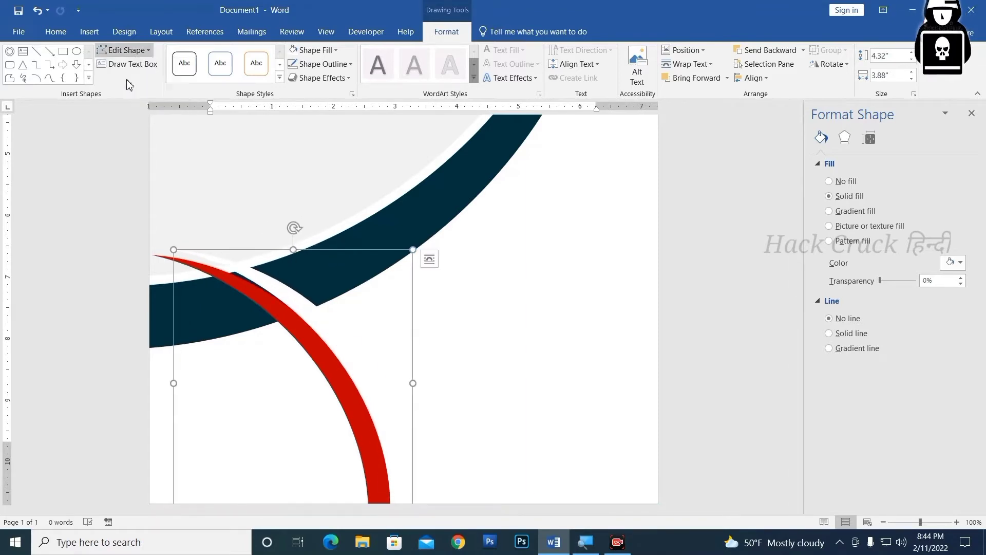
{"action": "left_click_drag", "start_coordinate": [173, 250], "coordinate": [164, 252]}
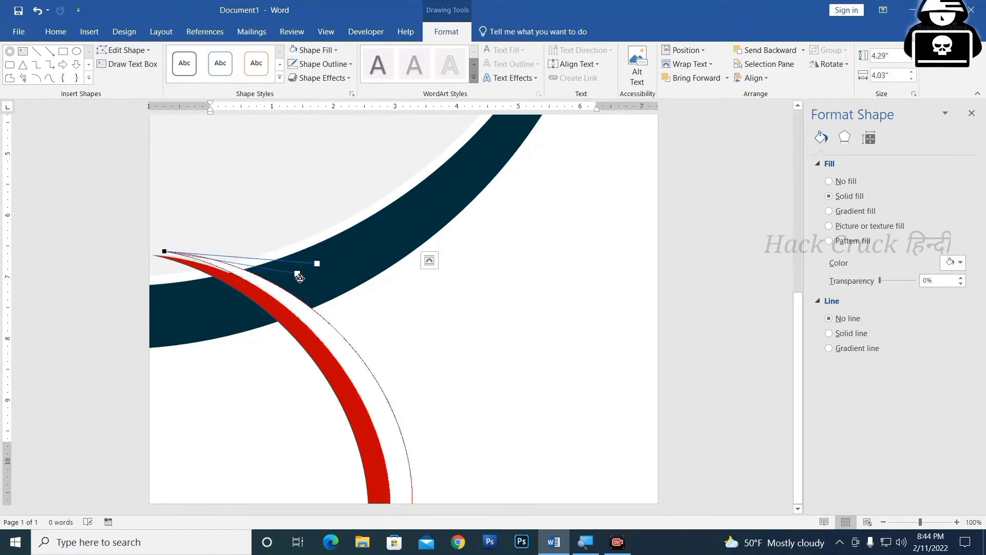
{"action": "left_click_drag", "start_coordinate": [319, 265], "coordinate": [322, 262]}
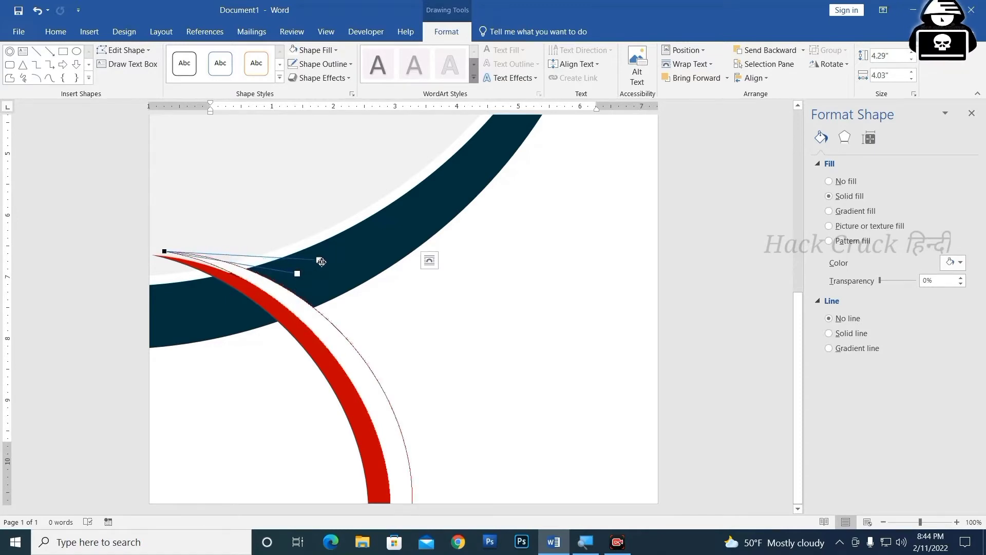
{"action": "left_click", "coordinate": [371, 416]}
{"action": "mouse_move", "coordinate": [380, 411]}
{"action": "left_mouse_down"}
{"action": "mouse_move", "coordinate": [387, 405]}
{"action": "mouse_move", "coordinate": [377, 415]}
{"action": "left_mouse_up"}
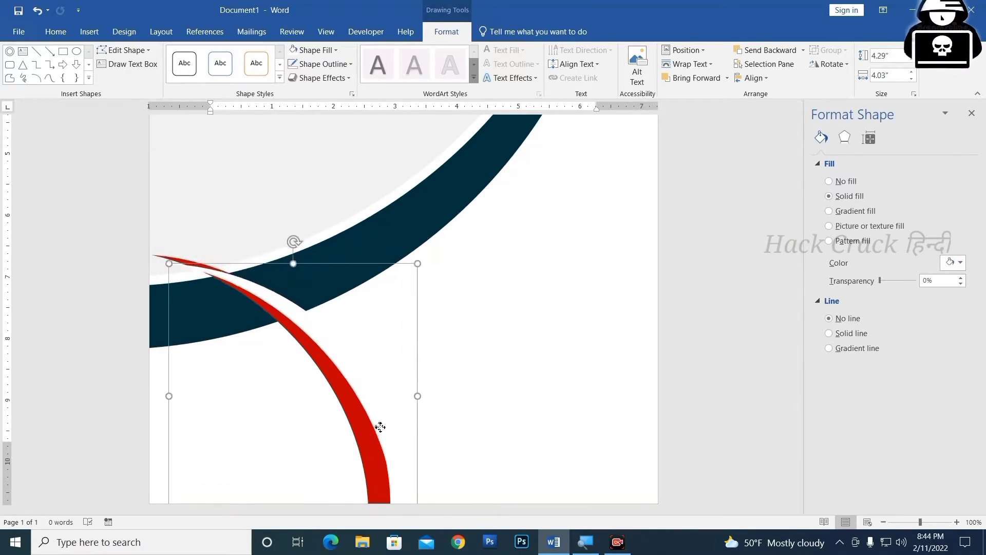
{"action": "left_click_drag", "start_coordinate": [377, 414], "coordinate": [373, 411]}
Step: Tweak the white arc's top point once more against the red arc
{"action": "left_click", "coordinate": [126, 50]}
{"action": "left_click", "coordinate": [131, 82]}
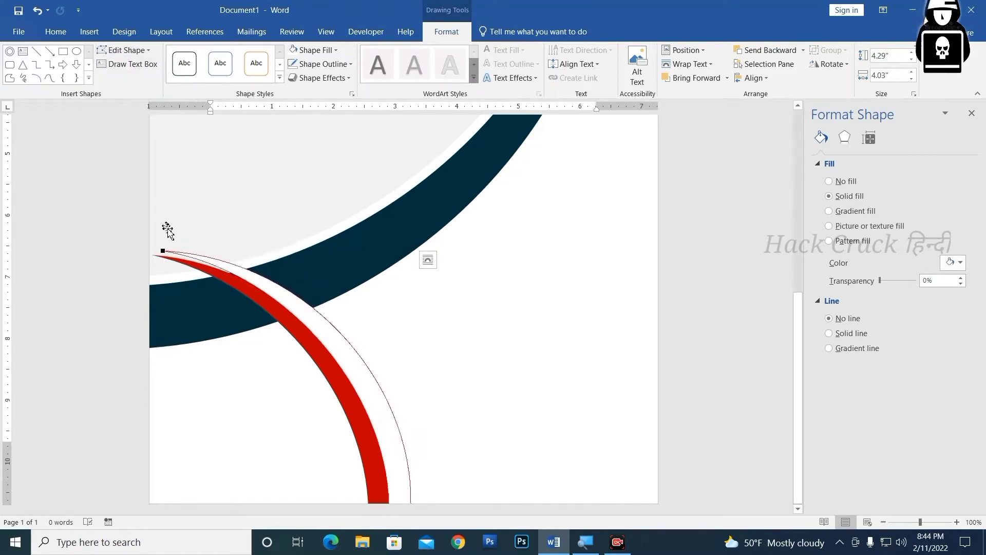
{"action": "left_click_drag", "start_coordinate": [164, 251], "coordinate": [169, 254]}
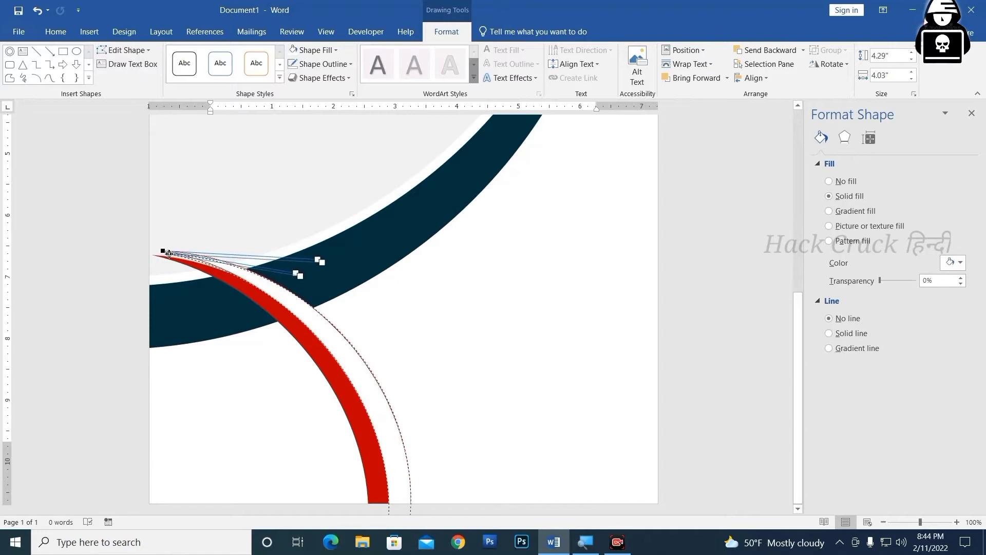
{"action": "left_click", "coordinate": [469, 365]}
{"action": "scroll", "coordinate": [405, 365], "scroll_direction": "up", "scroll_amount": 2}
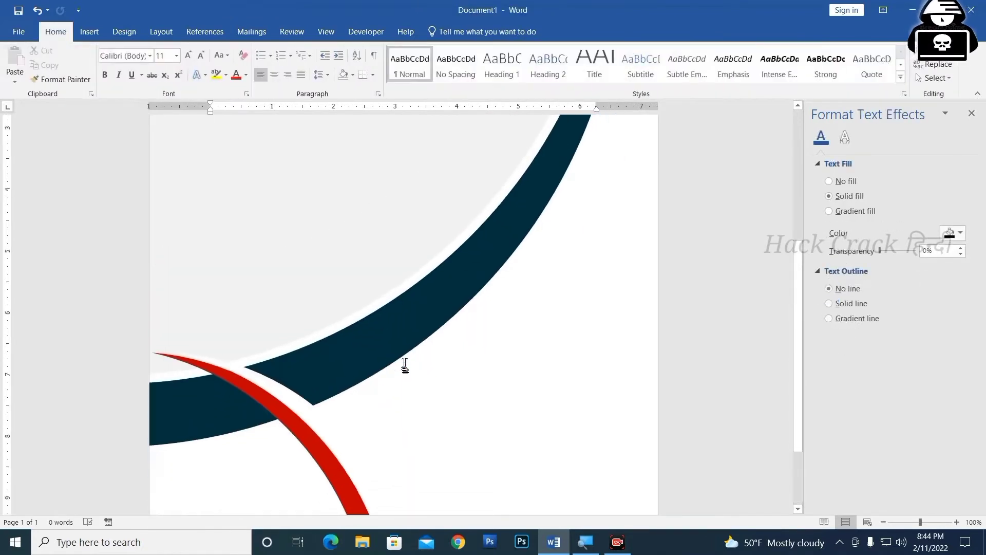
Step: Open the Shapes gallery from the Insert ribbon
{"action": "scroll", "coordinate": [348, 362], "scroll_direction": "down", "scroll_amount": 4, "text": "ctrl"}
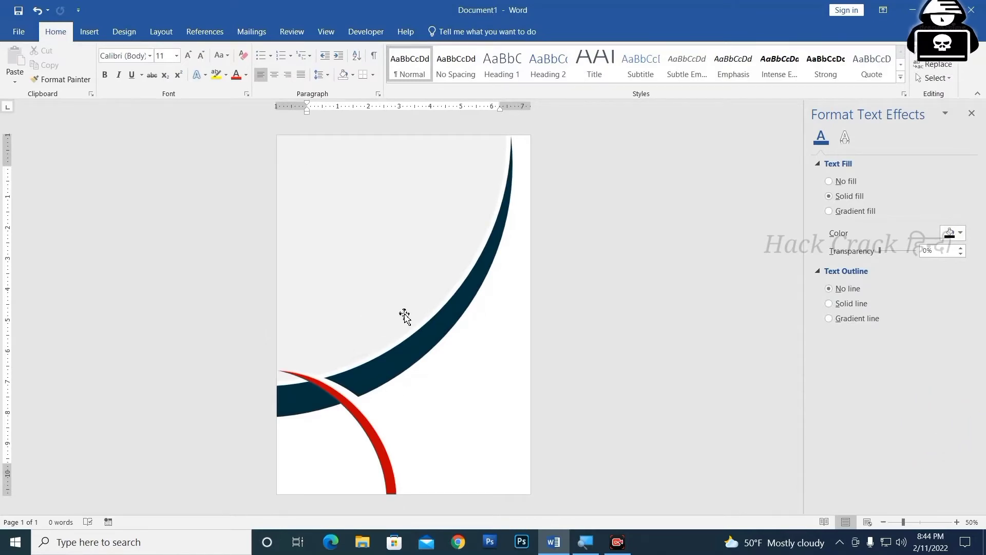
{"action": "scroll", "coordinate": [445, 297], "scroll_direction": "up", "scroll_amount": 3}
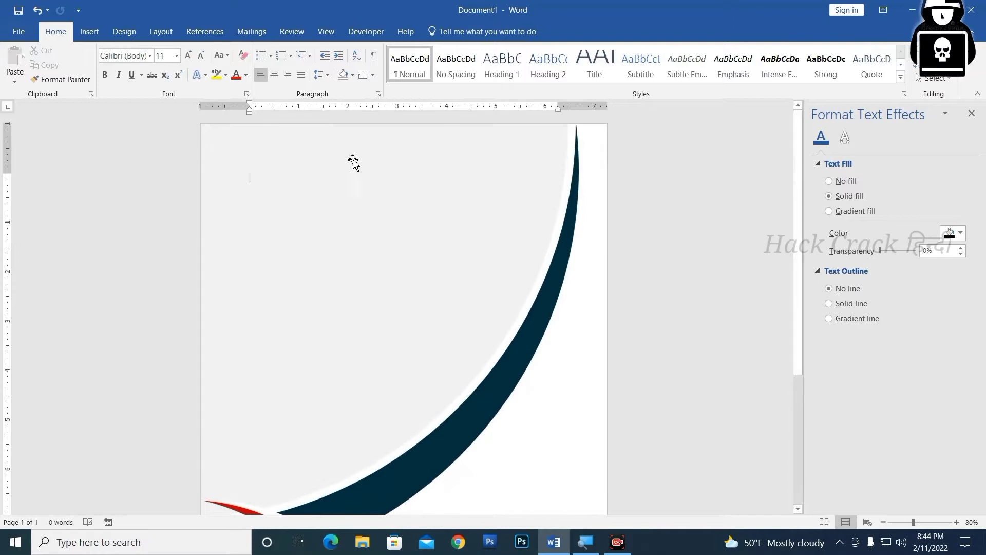
{"action": "left_click", "coordinate": [89, 31]}
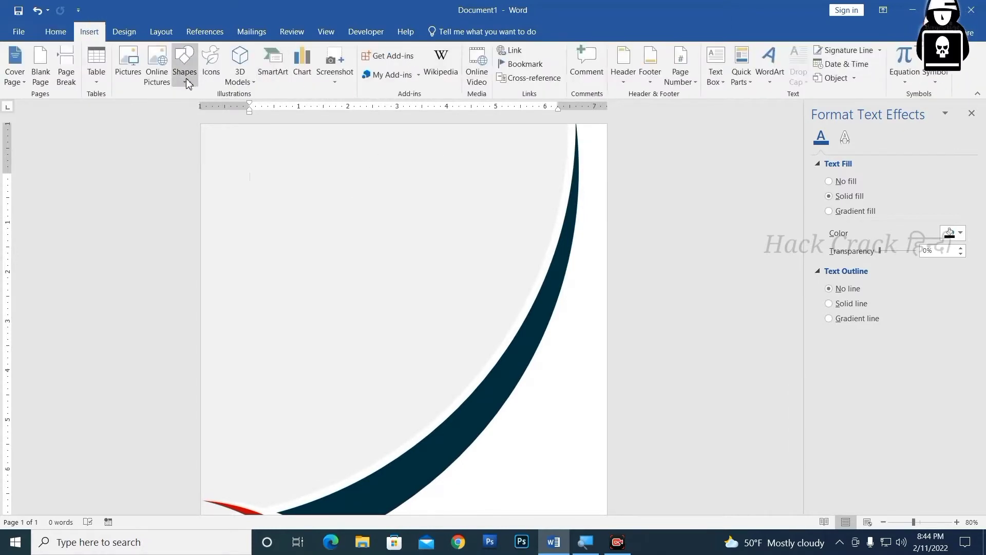
{"action": "left_click", "coordinate": [186, 78]}
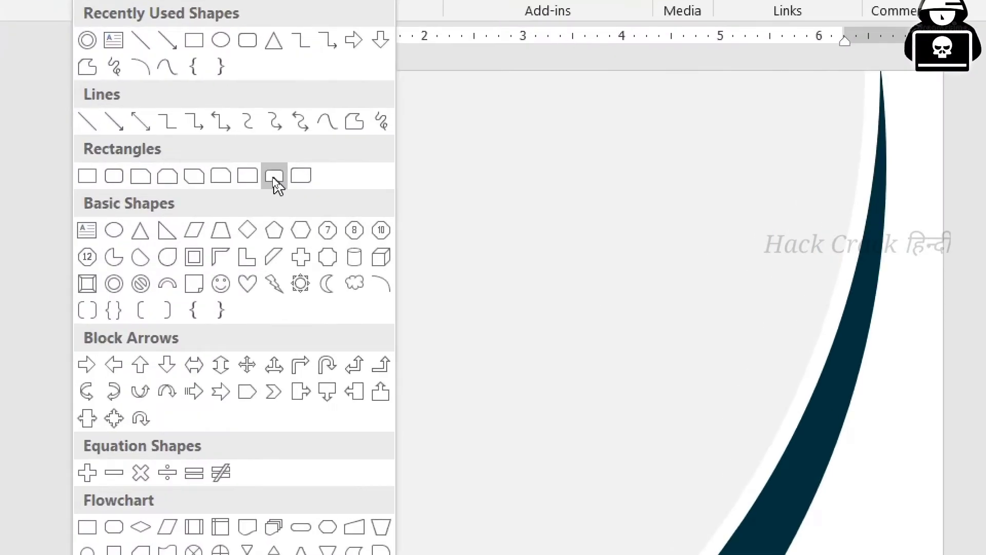
Step: Draw a top-corners-rounded rectangle, flip it so the rounded corners face down, and move it to the page top
{"action": "left_click", "coordinate": [273, 179]}
{"action": "mouse_move", "coordinate": [320, 185]}
{"action": "left_mouse_down"}
{"action": "mouse_move", "coordinate": [442, 267]}
{"action": "mouse_move", "coordinate": [523, 255]}
{"action": "left_mouse_up"}
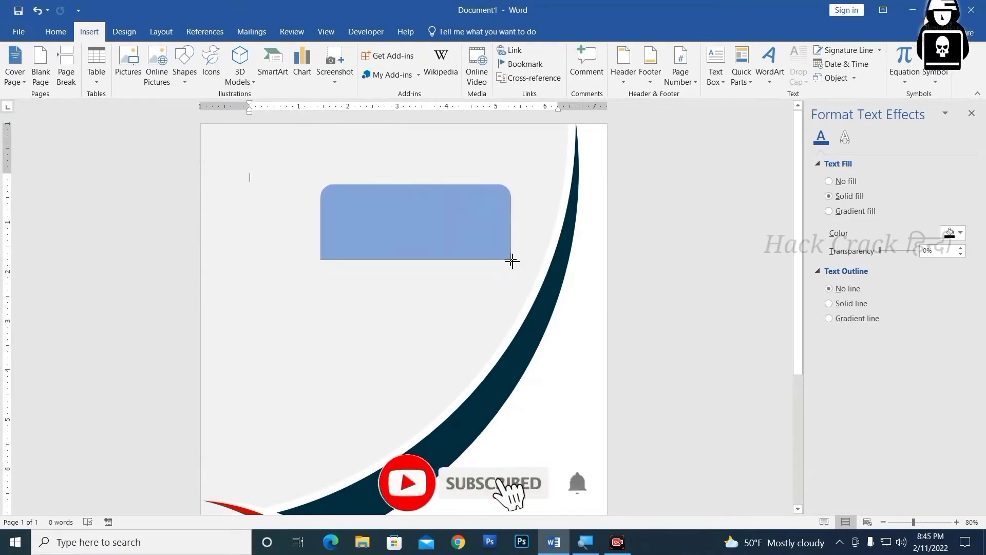
{"action": "left_click_drag", "start_coordinate": [522, 256], "coordinate": [511, 260]}
{"action": "left_click_drag", "start_coordinate": [418, 167], "coordinate": [406, 275]}
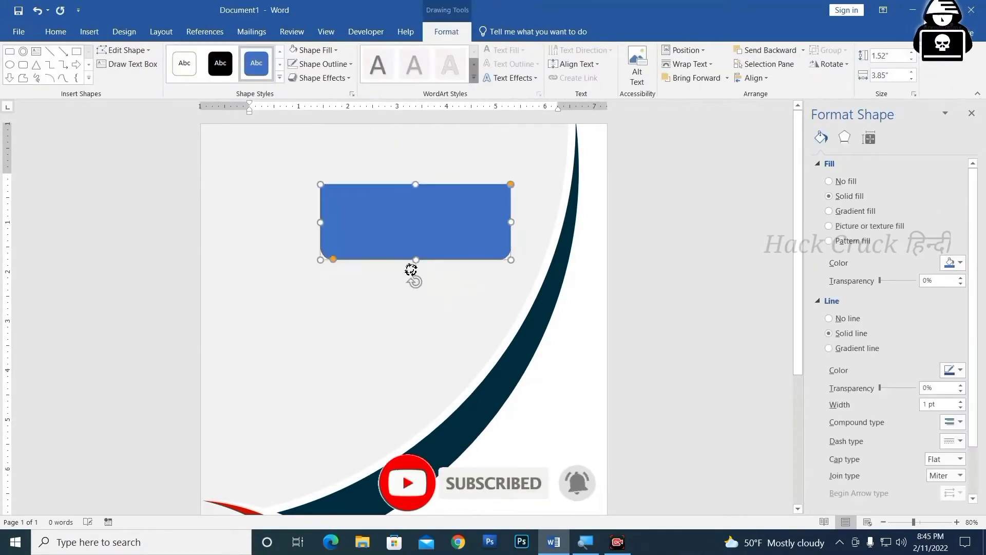
{"action": "mouse_move", "coordinate": [443, 228]}
{"action": "left_mouse_down"}
{"action": "mouse_move", "coordinate": [432, 168]}
{"action": "mouse_move", "coordinate": [407, 189]}
{"action": "left_mouse_up"}
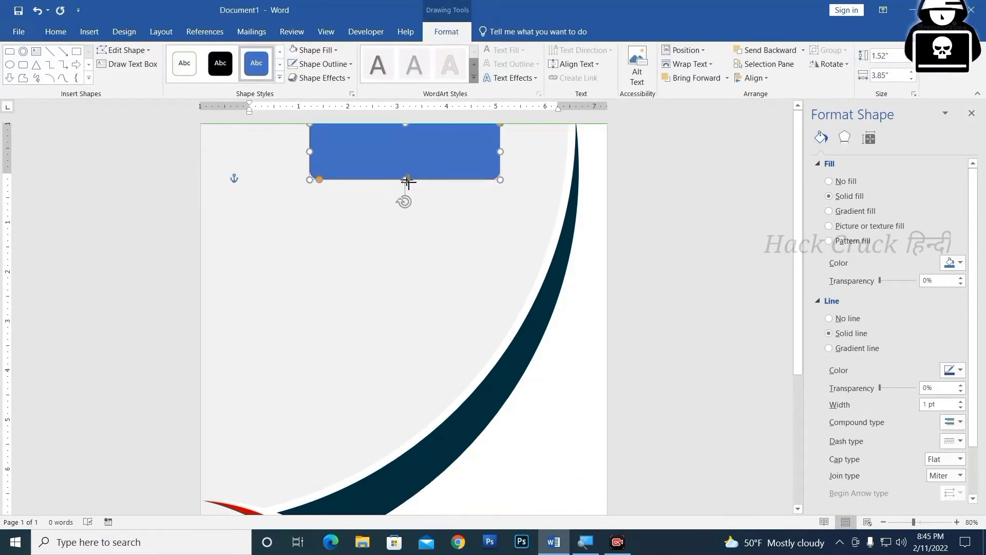
Step: Remove the rectangle's outline and fill it with the dark navy colour
{"action": "left_click", "coordinate": [329, 64]}
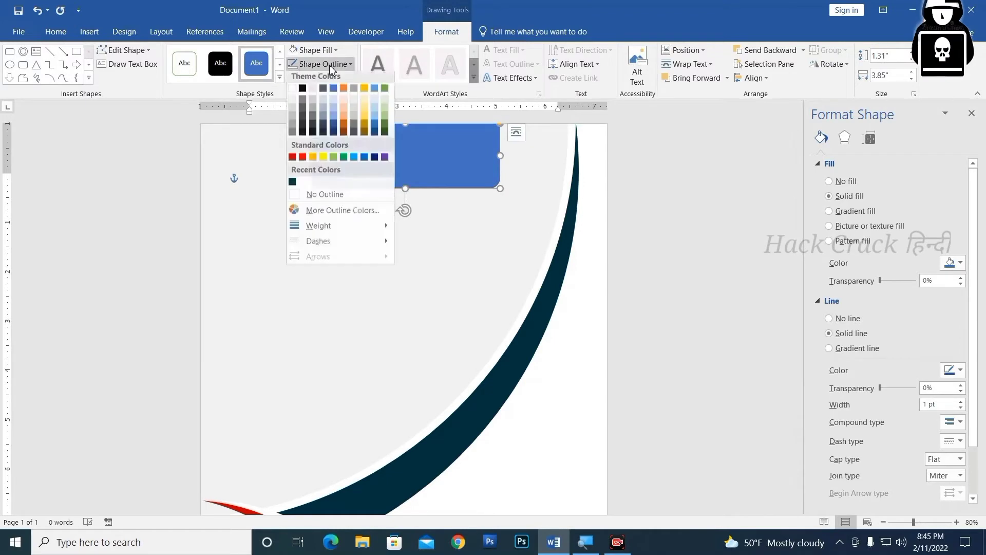
{"action": "left_click", "coordinate": [326, 196]}
{"action": "left_click", "coordinate": [314, 50]}
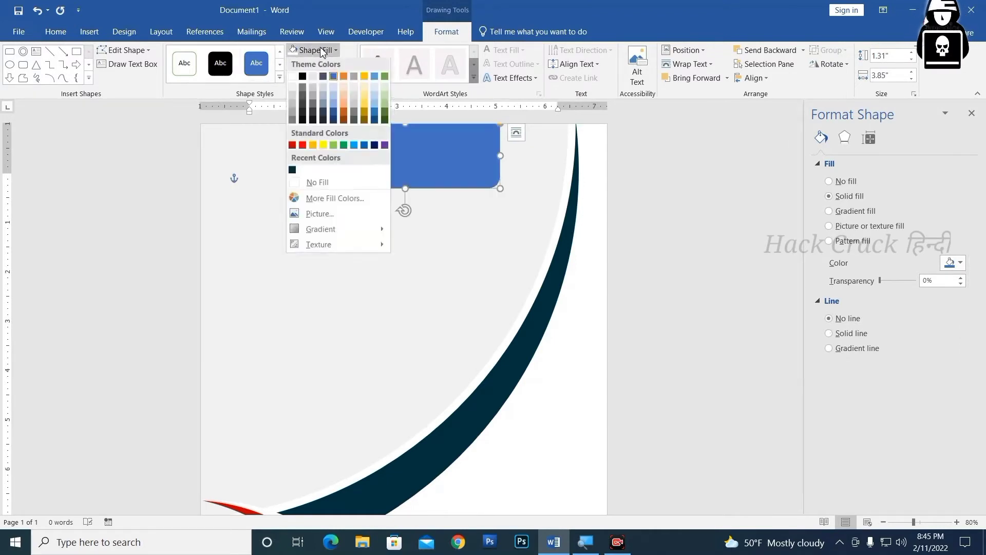
{"action": "left_click", "coordinate": [292, 172]}
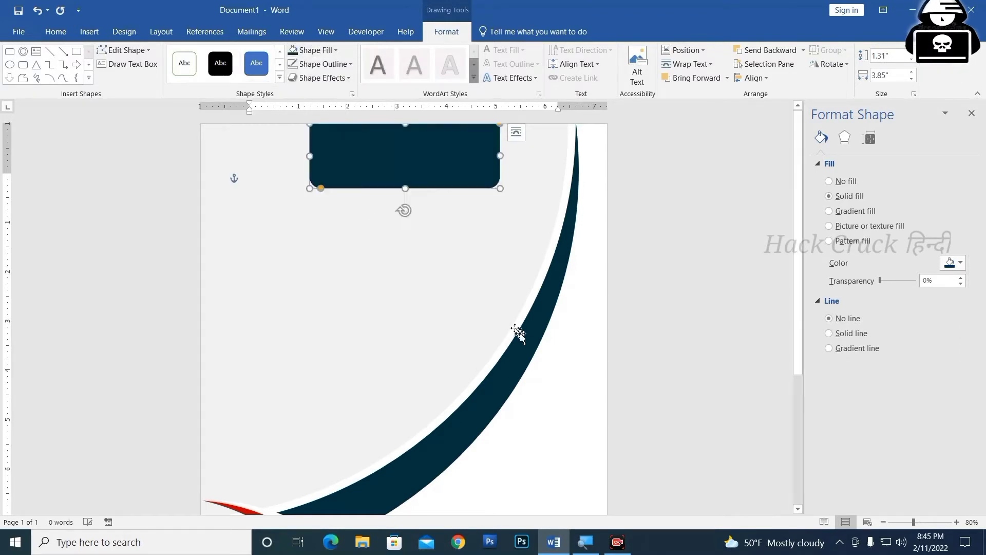
{"action": "left_click", "coordinate": [572, 373]}
Step: Centre the navy rectangle horizontally on the page with Align Center
{"action": "left_click", "coordinate": [447, 161]}
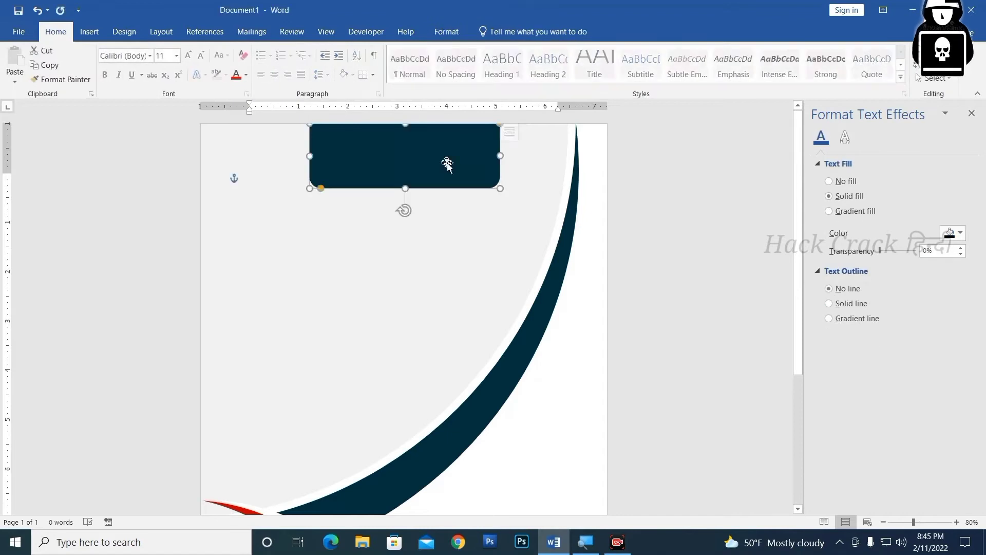
{"action": "left_click", "coordinate": [457, 39]}
{"action": "left_click", "coordinate": [753, 78]}
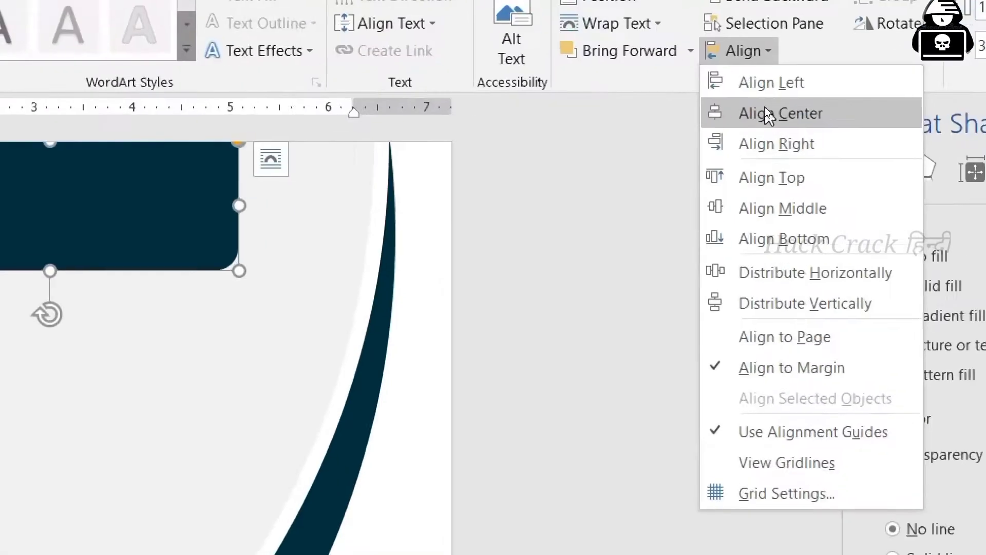
{"action": "left_click", "coordinate": [767, 109]}
Step: Zoom in on the top of the page and bring up the Insert ribbon
{"action": "left_click", "coordinate": [690, 226]}
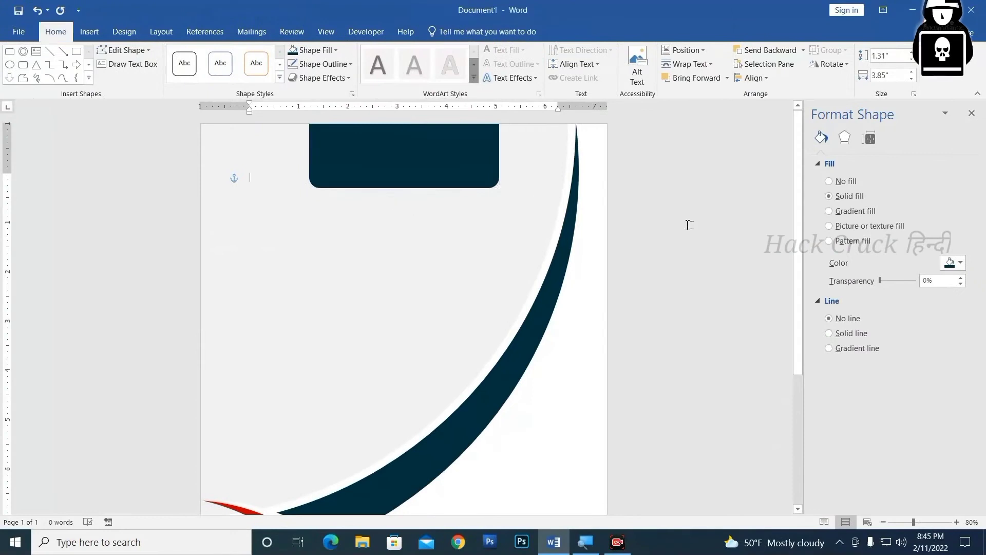
{"action": "scroll", "coordinate": [434, 292], "scroll_direction": "down", "scroll_amount": 2}
{"action": "scroll", "coordinate": [467, 341], "scroll_direction": "down", "scroll_amount": 3}
{"action": "scroll", "coordinate": [458, 345], "scroll_direction": "up", "scroll_amount": 3}
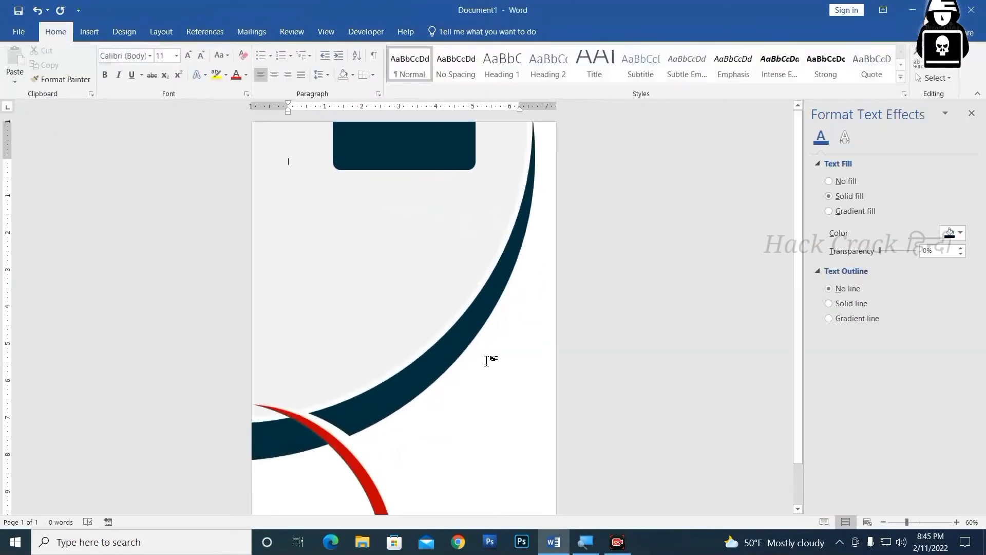
{"action": "scroll", "coordinate": [487, 359], "scroll_direction": "up", "scroll_amount": 3}
{"action": "scroll", "coordinate": [446, 255], "scroll_direction": "up", "scroll_amount": 1}
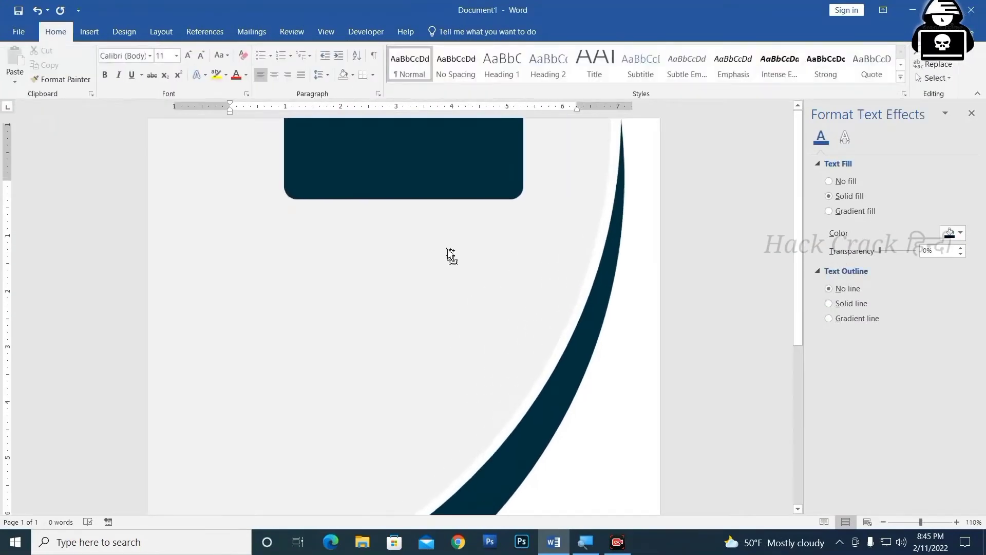
{"action": "scroll", "coordinate": [406, 283], "scroll_direction": "up", "scroll_amount": 1}
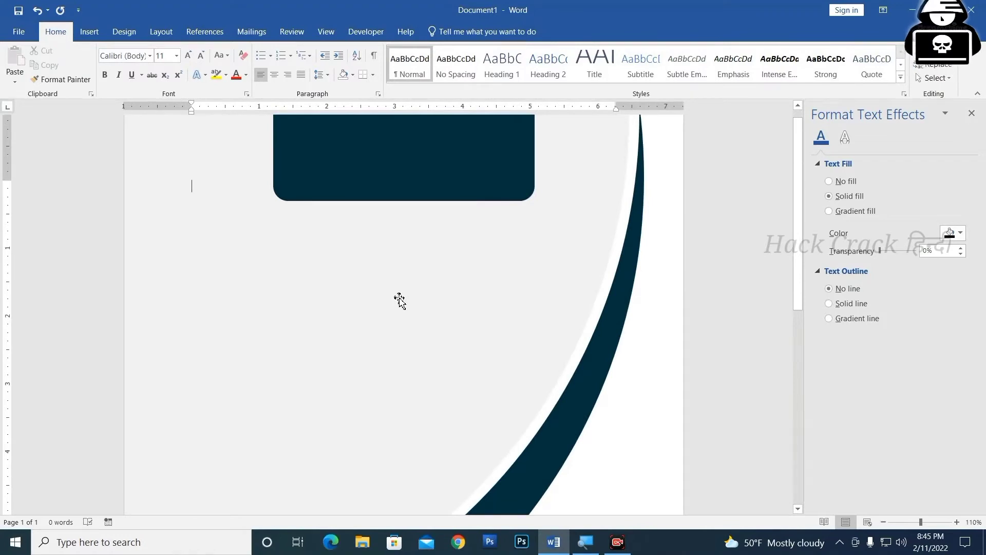
{"action": "scroll", "coordinate": [400, 301], "scroll_direction": "up", "scroll_amount": 1}
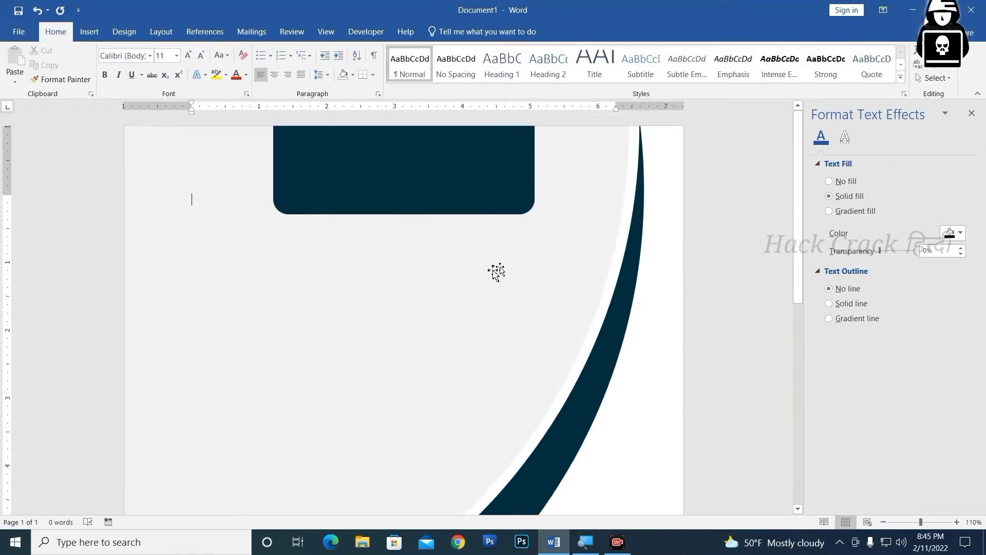
{"action": "left_click", "coordinate": [89, 32]}
Step: Insert a plain WordArt box below the banner, clear its formatting, and apply No Spacing
{"action": "left_click", "coordinate": [771, 77]}
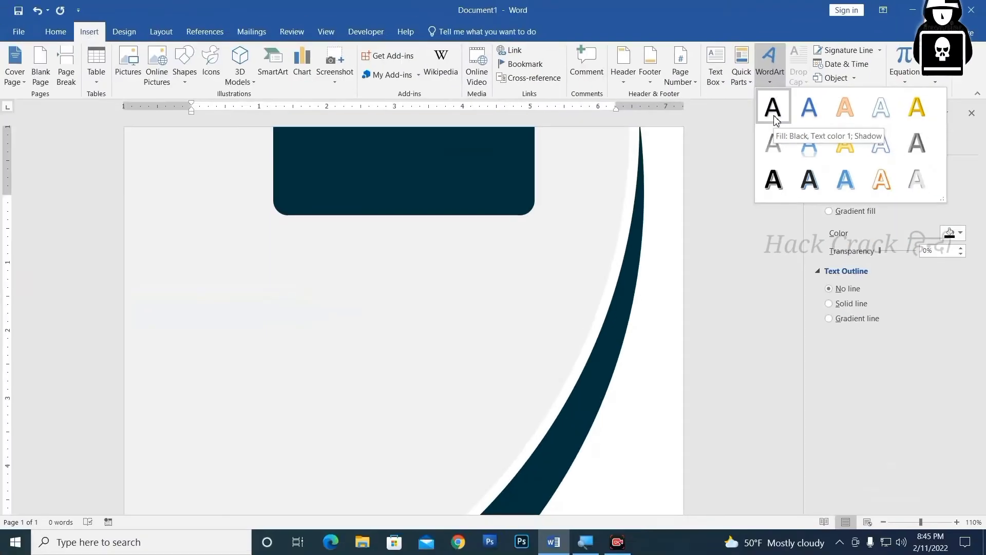
{"action": "left_click", "coordinate": [778, 143]}
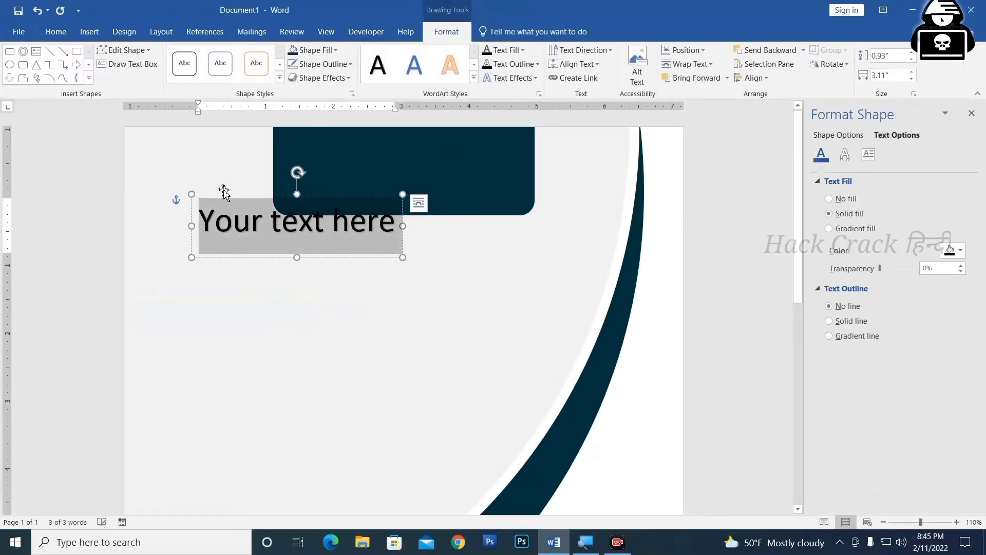
{"action": "left_click_drag", "start_coordinate": [224, 196], "coordinate": [309, 248]}
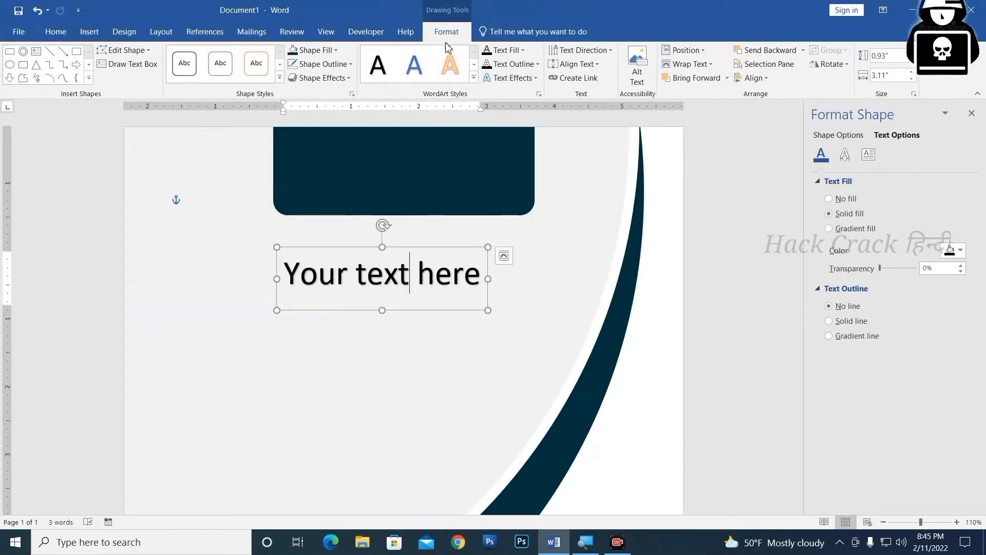
{"action": "left_click", "coordinate": [51, 35]}
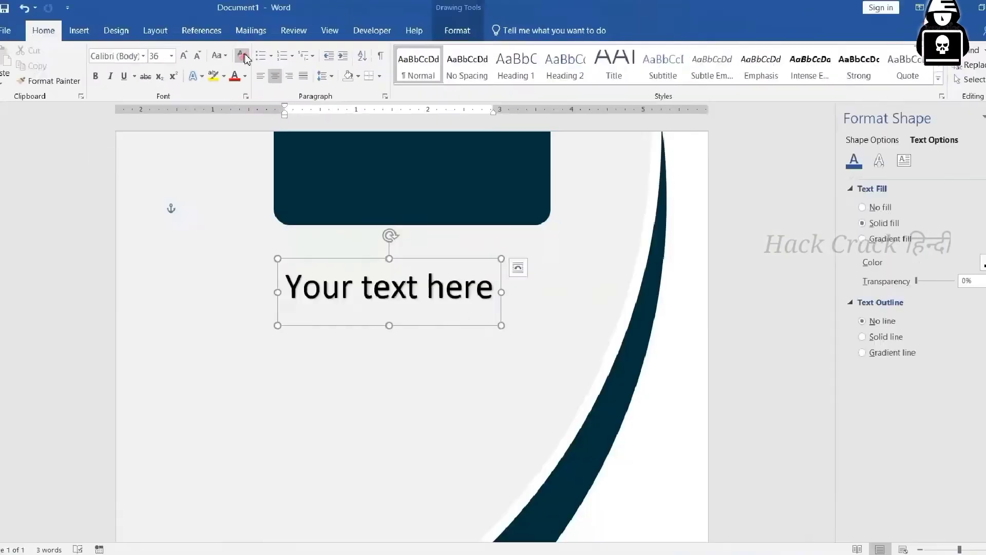
{"action": "left_click", "coordinate": [243, 55]}
{"action": "left_click", "coordinate": [452, 77]}
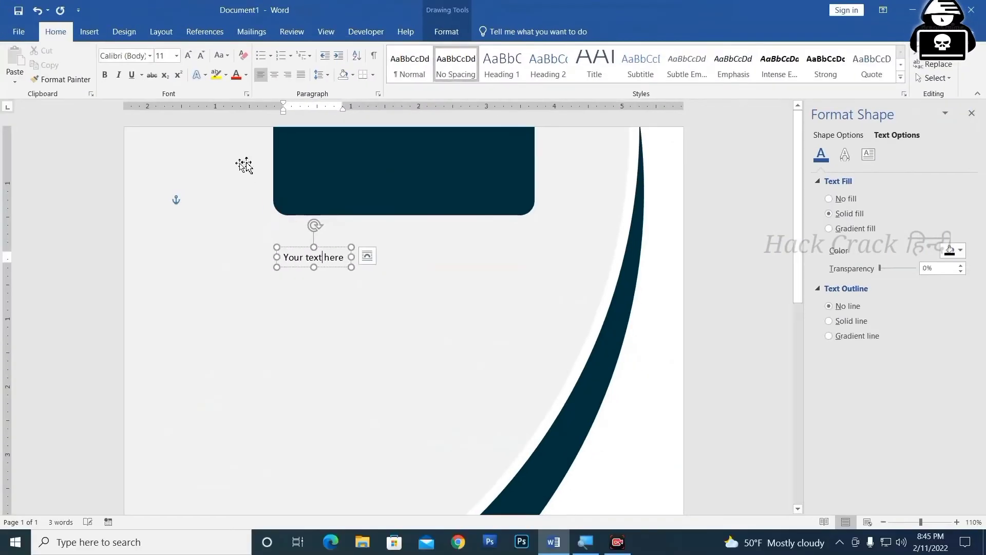
Step: Type COMPANY NAME in Aku & Kamu at 26 pt and move it onto the navy banner
{"action": "triple_click", "coordinate": [336, 257]}
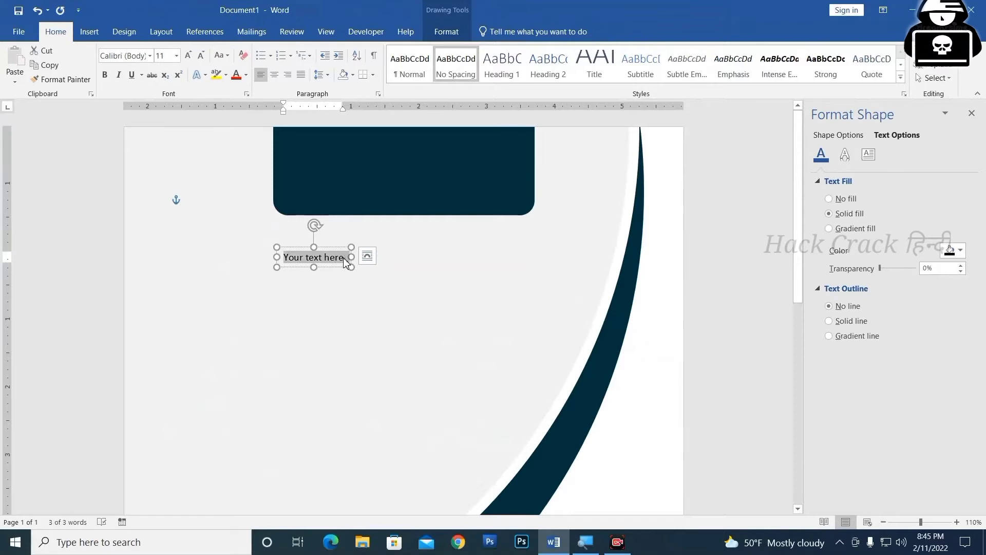
{"action": "type", "text": "COMPANY "}
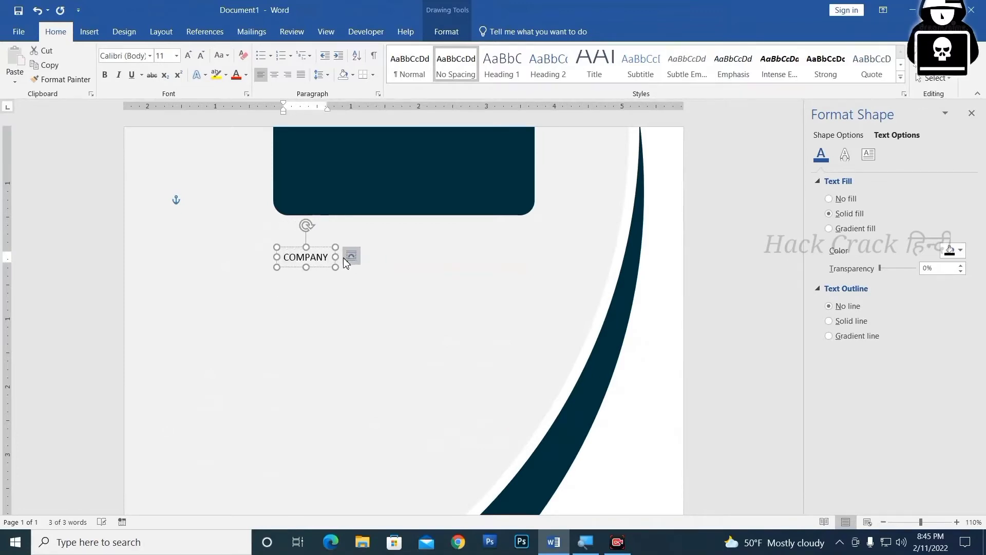
{"action": "type", "text": "NAME"}
{"action": "key", "text": "ctrl+a"}
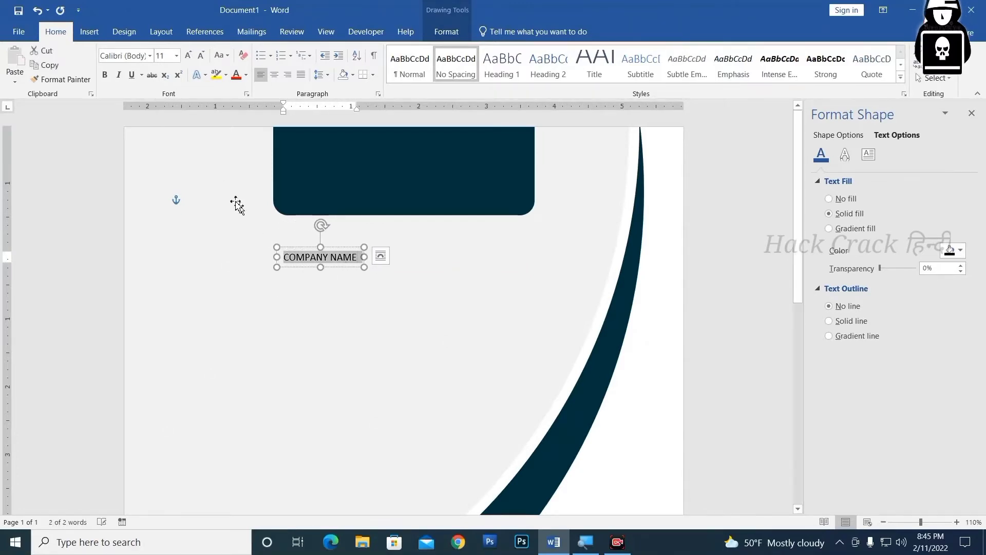
{"action": "left_click", "coordinate": [150, 56]}
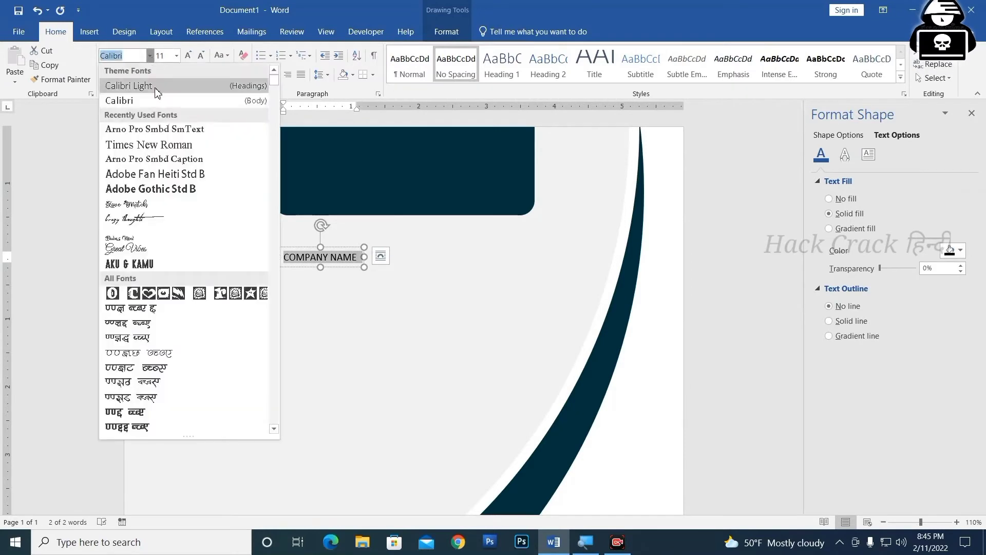
{"action": "left_click", "coordinate": [127, 266]}
{"action": "left_click", "coordinate": [188, 56]}
{"action": "left_click", "coordinate": [188, 56]}
{"action": "left_click", "coordinate": [188, 55]}
{"action": "left_click", "coordinate": [189, 56]}
{"action": "left_click", "coordinate": [188, 55]}
{"action": "left_click", "coordinate": [188, 55]}
{"action": "left_click", "coordinate": [188, 55]}
{"action": "left_click", "coordinate": [188, 55]}
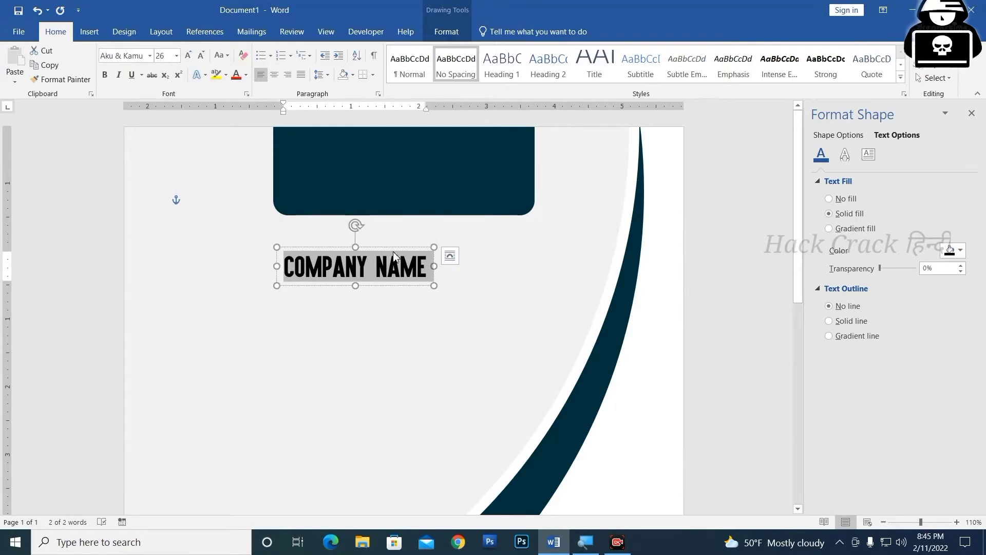
{"action": "left_click_drag", "start_coordinate": [393, 252], "coordinate": [426, 168]}
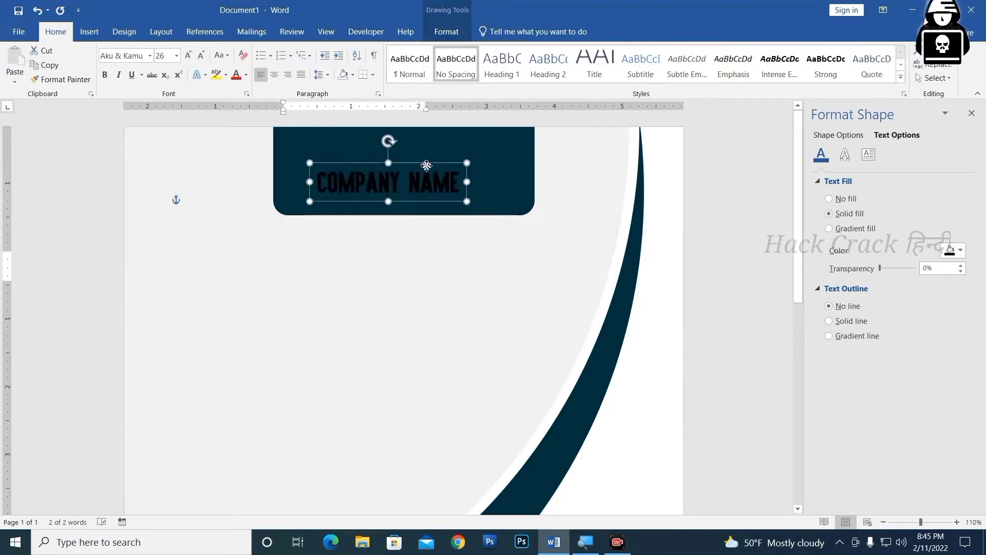
Step: Make COMPANY NAME white and centre it on the banner
{"action": "left_click", "coordinate": [246, 75]}
{"action": "left_click", "coordinate": [236, 117]}
{"action": "left_click_drag", "start_coordinate": [407, 160], "coordinate": [442, 150]}
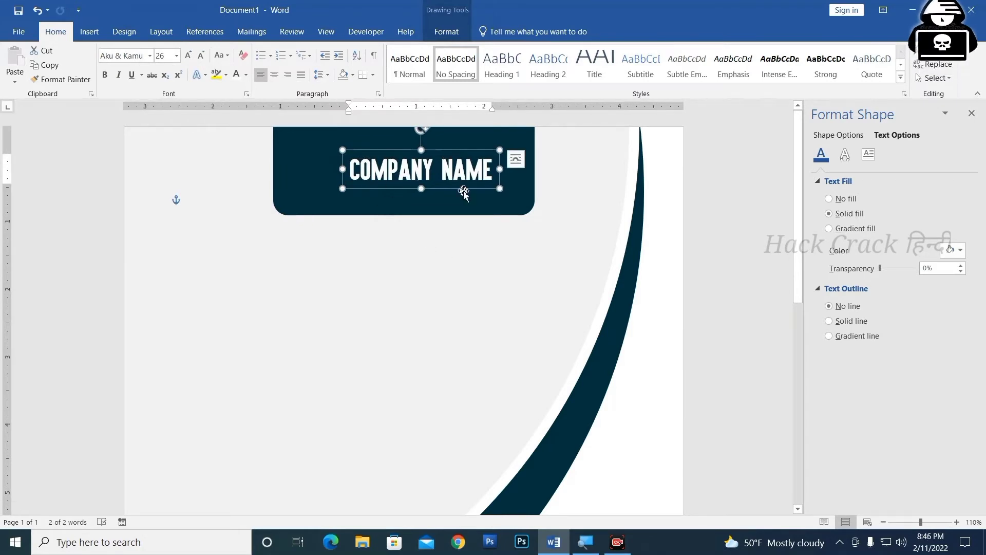
Step: Duplicate the box below as 'TAGLINE HERE YOUR' in Adobe Fan Heiti Std B at 14 pt
{"action": "left_click_drag", "start_coordinate": [460, 194], "coordinate": [469, 215]}
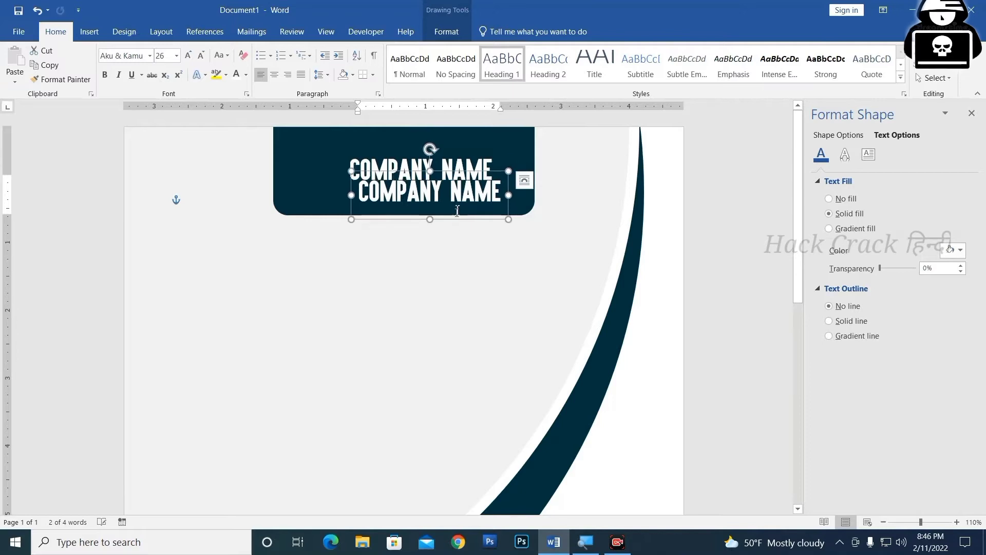
{"action": "key", "text": "ctrl+a"}
{"action": "type", "text": "T"}
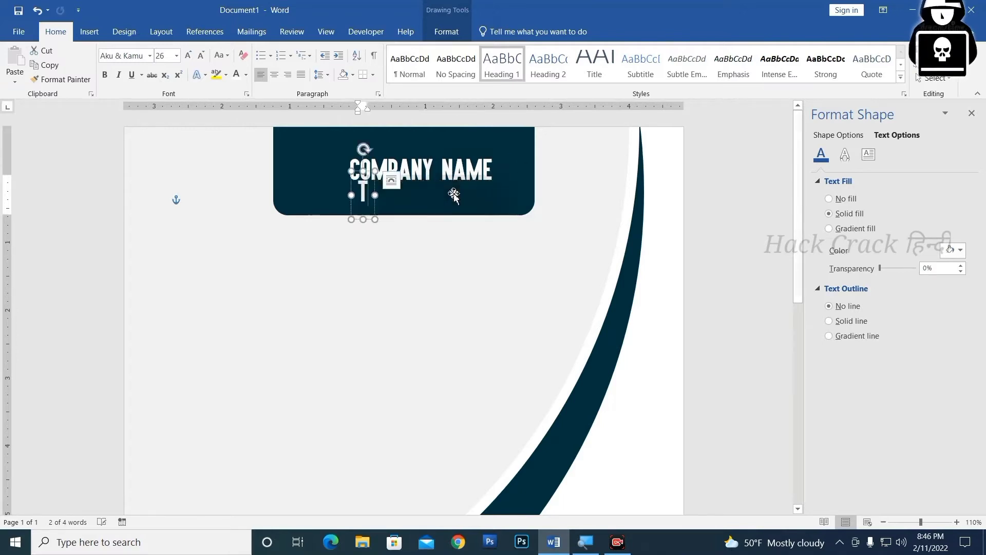
{"action": "type", "text": "AGLINE"}
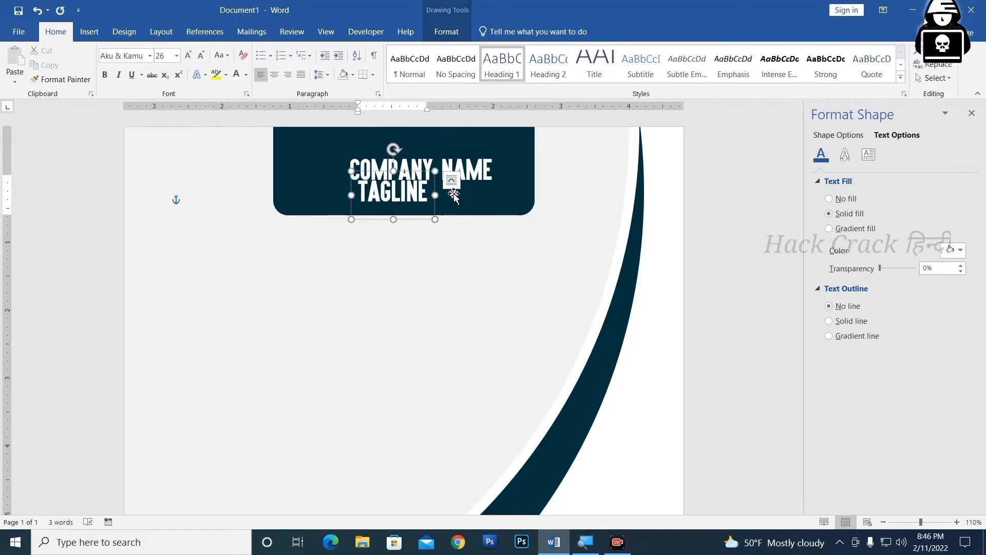
{"action": "type", "text": " HERE"}
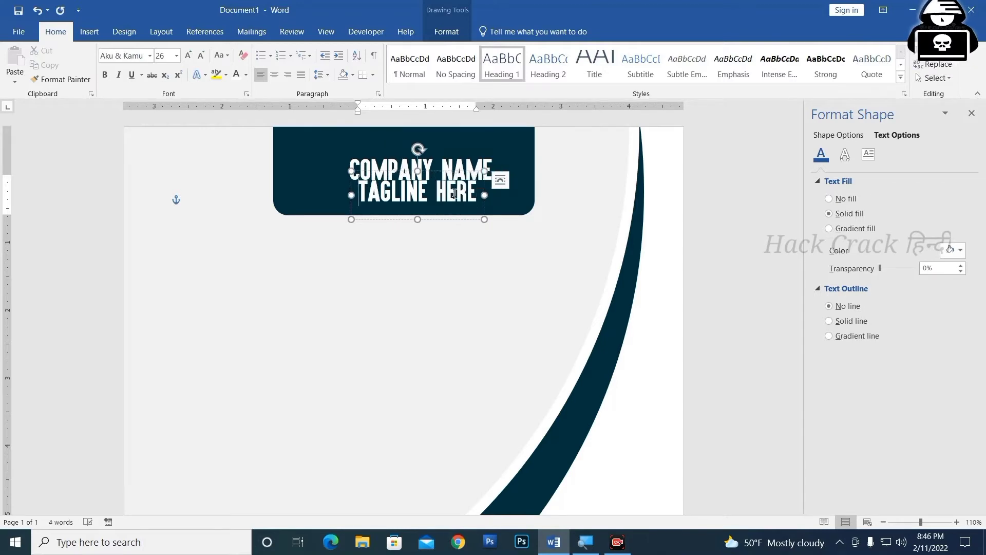
{"action": "type", "text": " YOUR"}
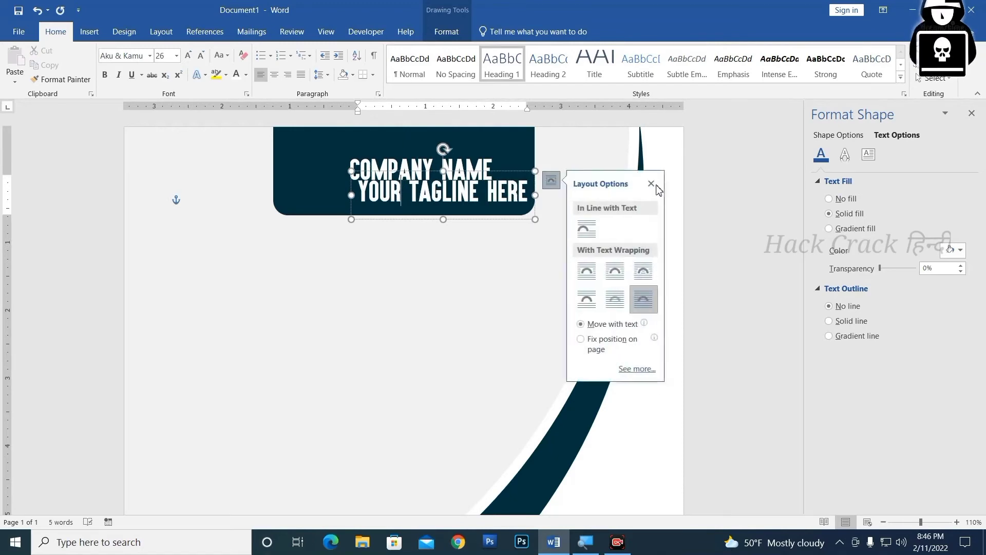
{"action": "triple_click", "coordinate": [465, 191]}
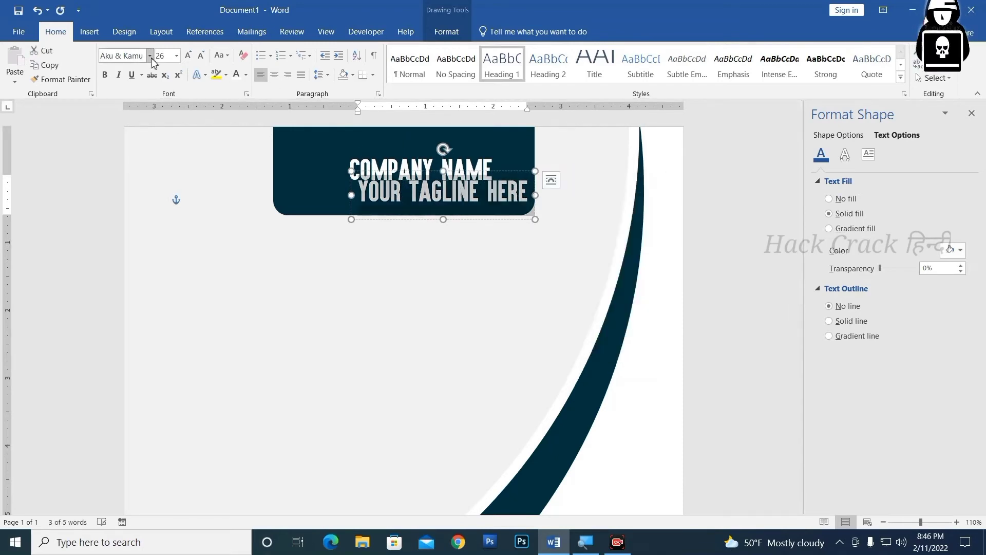
{"action": "left_click", "coordinate": [149, 55]}
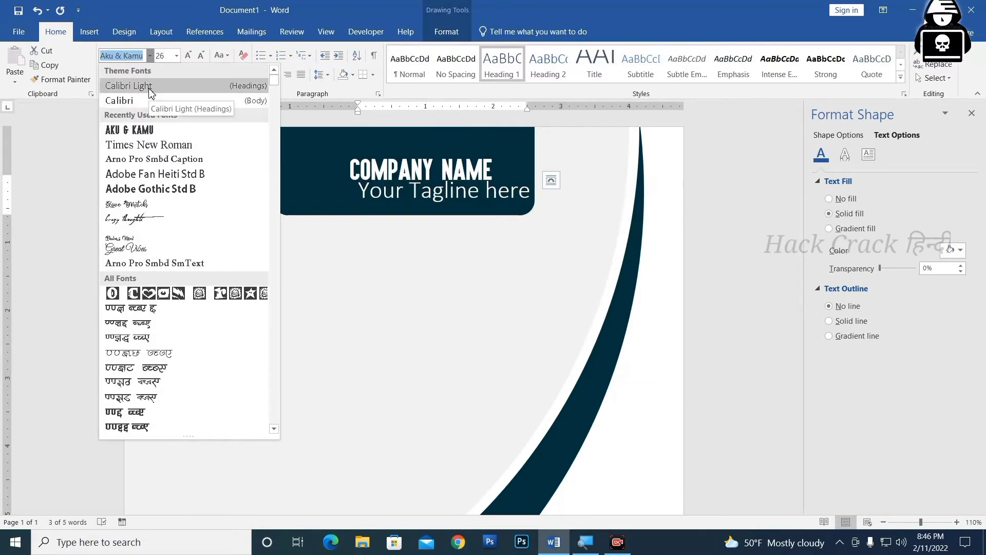
{"action": "left_click", "coordinate": [154, 175]}
{"action": "left_click", "coordinate": [201, 55]}
{"action": "left_click", "coordinate": [201, 55]}
{"action": "left_click", "coordinate": [201, 55]}
{"action": "left_click", "coordinate": [201, 55]}
{"action": "left_click", "coordinate": [201, 55]}
{"action": "left_click", "coordinate": [201, 55]}
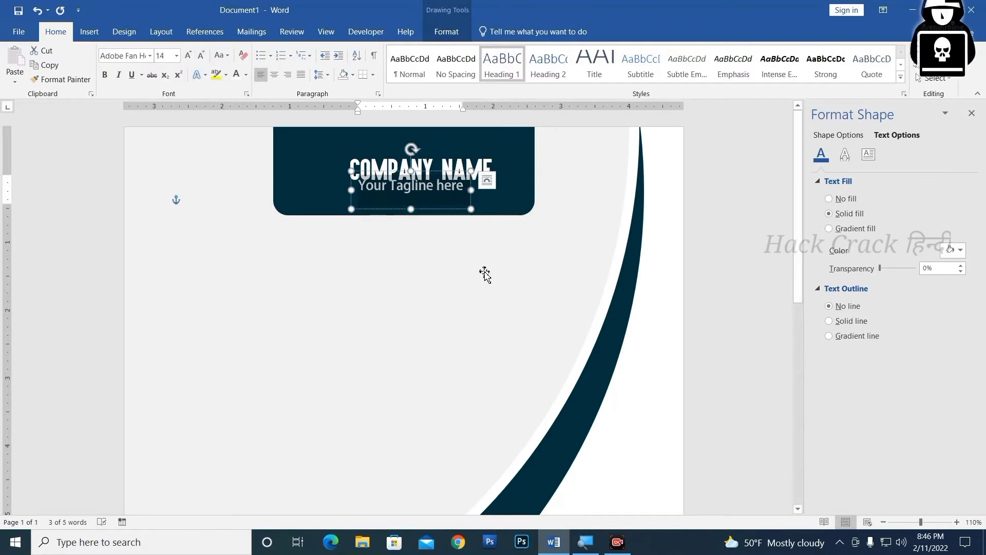
Step: Shrink the tagline box to fit its text and place it beneath COMPANY NAME
{"action": "scroll", "coordinate": [485, 273], "scroll_direction": "up", "scroll_amount": 4}
{"action": "left_click", "coordinate": [432, 177]}
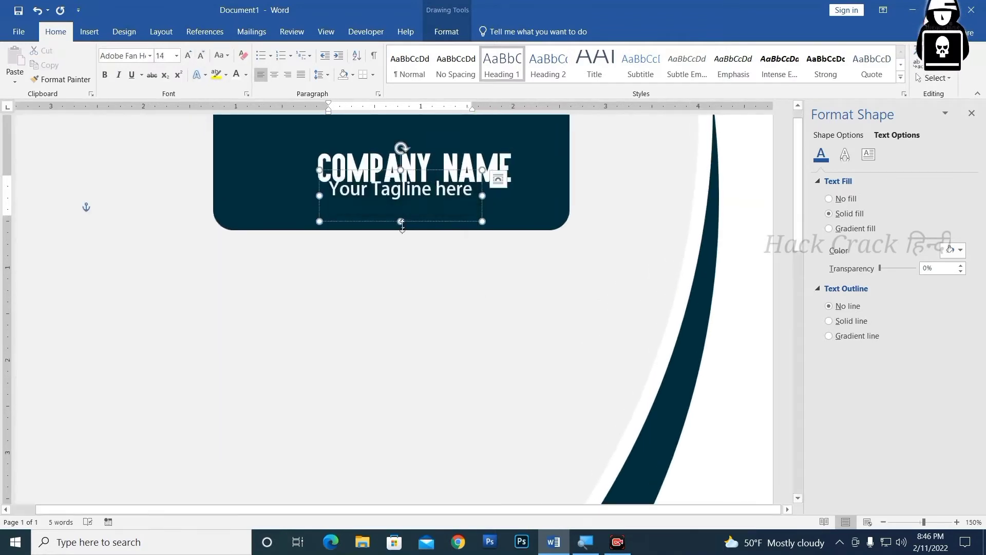
{"action": "left_click_drag", "start_coordinate": [402, 221], "coordinate": [401, 206]}
{"action": "left_click_drag", "start_coordinate": [422, 172], "coordinate": [412, 176]}
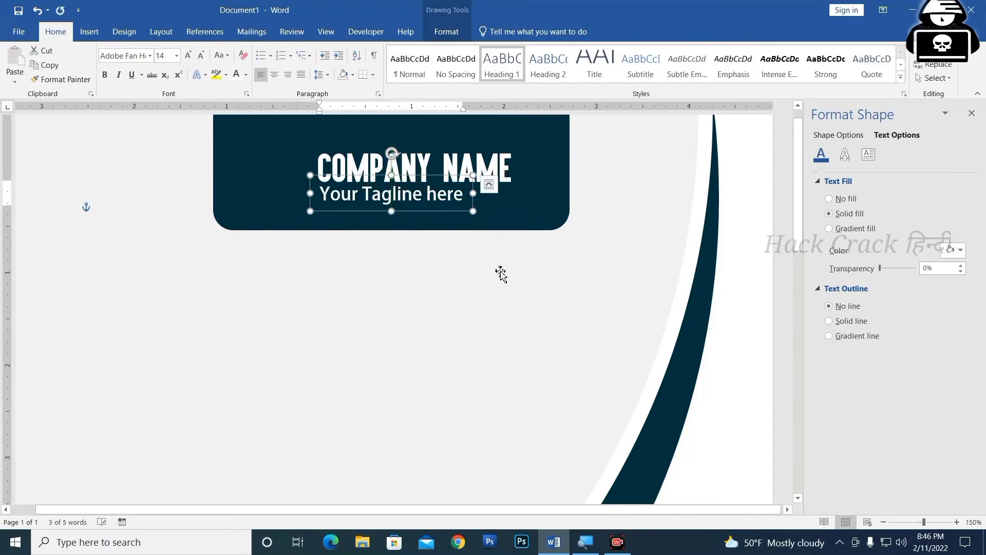
{"action": "left_click", "coordinate": [500, 274]}
{"action": "scroll", "coordinate": [502, 278], "scroll_direction": "down", "scroll_amount": 7}
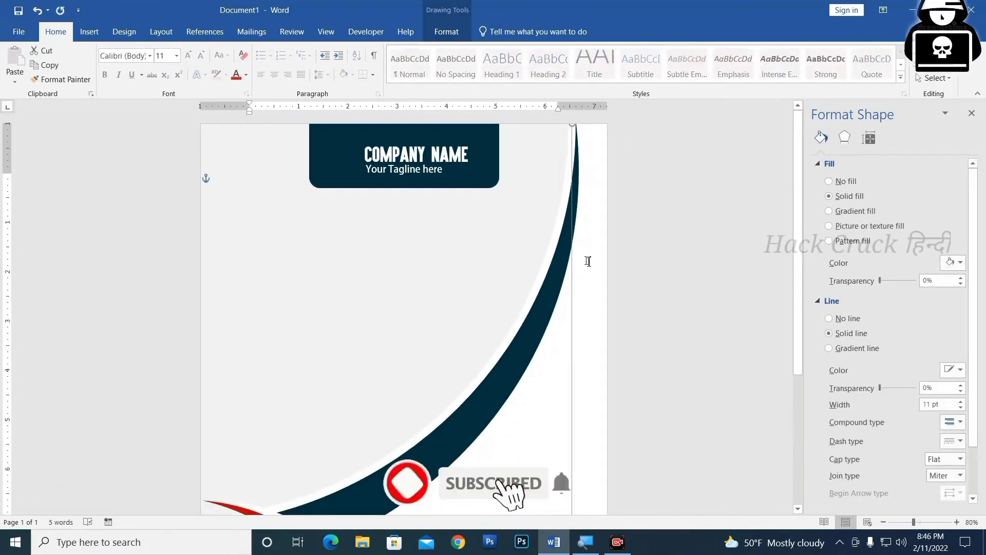
Step: Draw a 0.94-inch oval at the banner's left end, fill it white, and remove its outline
{"action": "scroll", "coordinate": [617, 284], "scroll_direction": "up", "scroll_amount": 1}
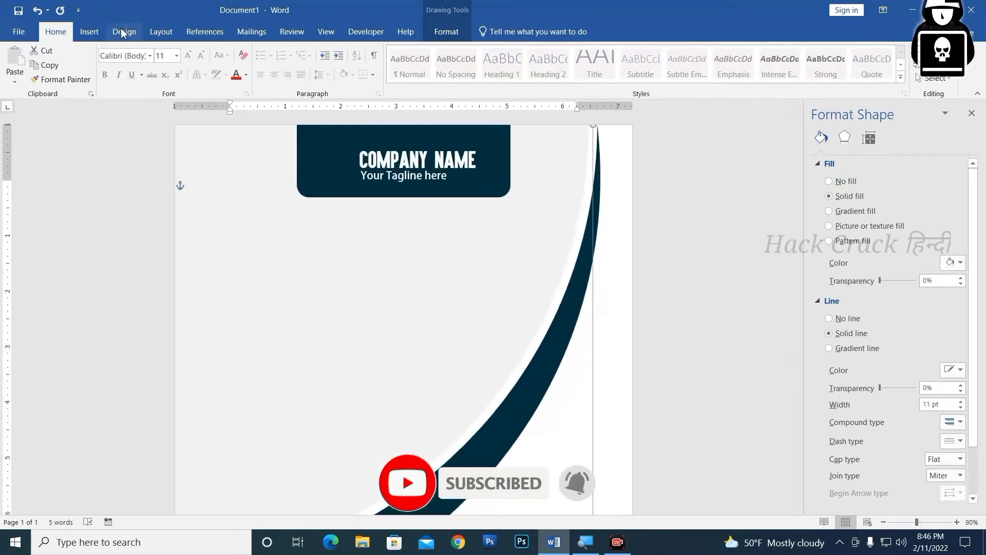
{"action": "left_click", "coordinate": [88, 31]}
{"action": "left_click", "coordinate": [183, 77]}
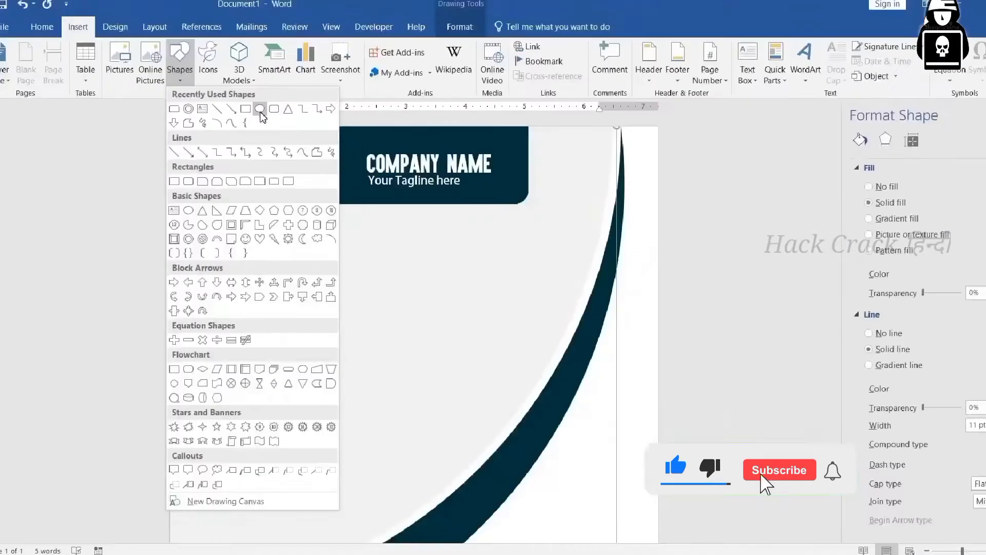
{"action": "left_click", "coordinate": [259, 108]}
{"action": "left_click_drag", "start_coordinate": [308, 144], "coordinate": [356, 189]}
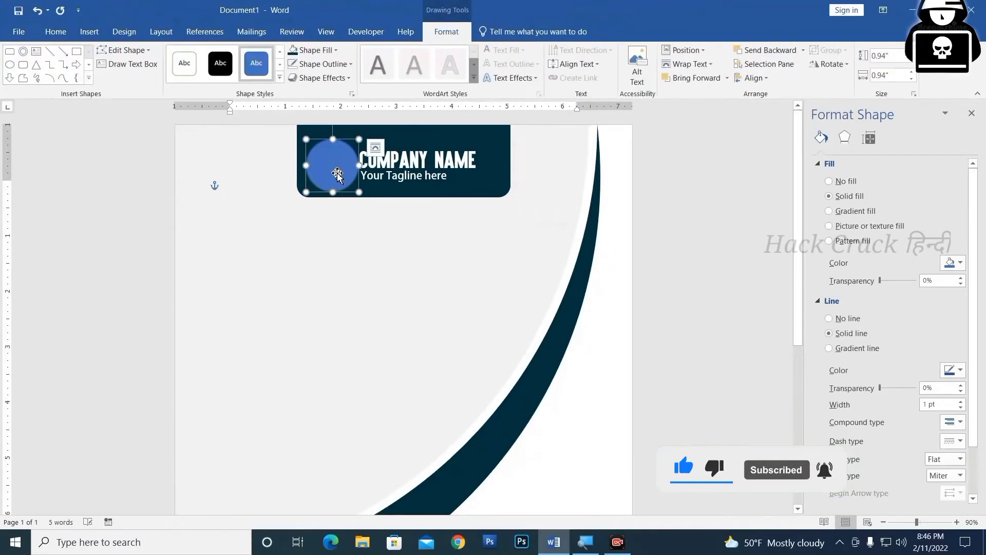
{"action": "left_click", "coordinate": [336, 50]}
{"action": "left_click", "coordinate": [297, 82]}
{"action": "left_click", "coordinate": [318, 64]}
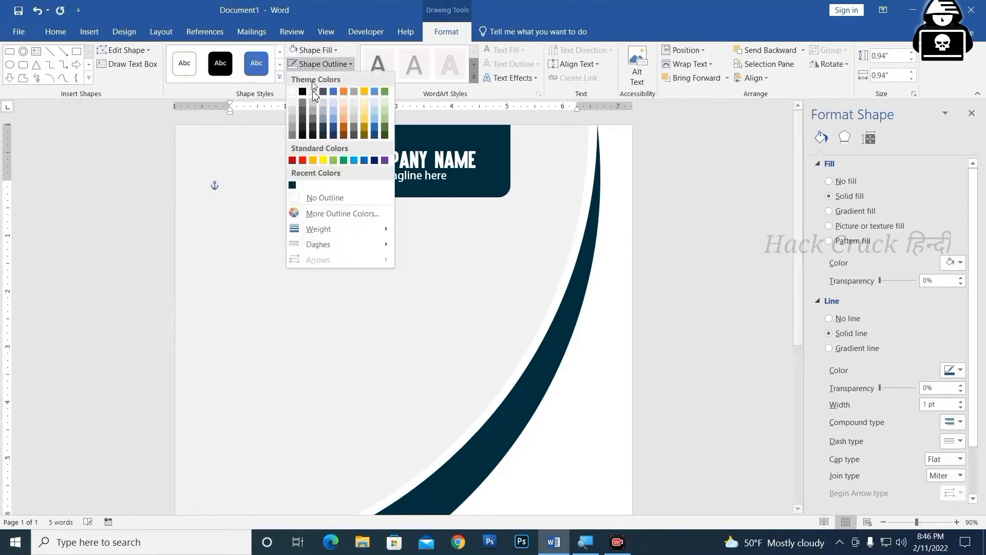
{"action": "left_click", "coordinate": [325, 194]}
{"action": "scroll", "coordinate": [631, 292], "scroll_direction": "down", "scroll_amount": 6}
{"action": "scroll", "coordinate": [631, 292], "scroll_direction": "up", "scroll_amount": 5}
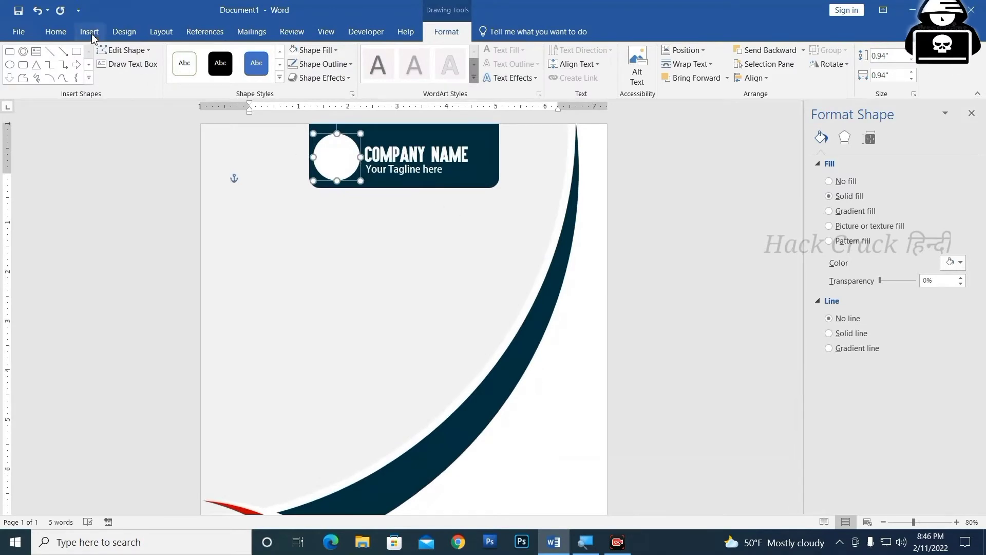
{"action": "left_click", "coordinate": [89, 31]}
Step: Insert the 'logo here copy' picture from the New Volume (D:) drive
{"action": "left_click", "coordinate": [131, 70]}
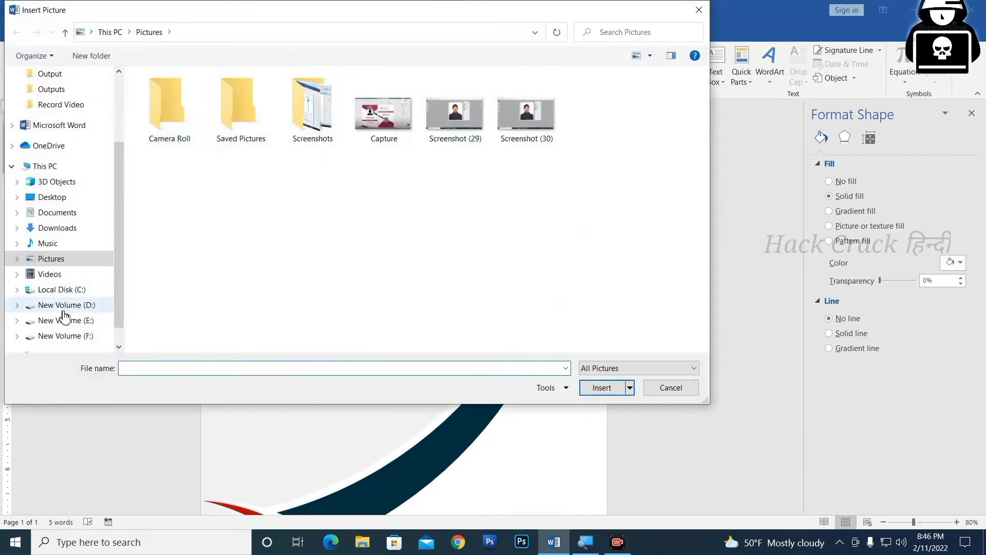
{"action": "left_click", "coordinate": [62, 305]}
{"action": "scroll", "coordinate": [463, 277], "scroll_direction": "down", "scroll_amount": 5}
{"action": "left_click", "coordinate": [385, 197]}
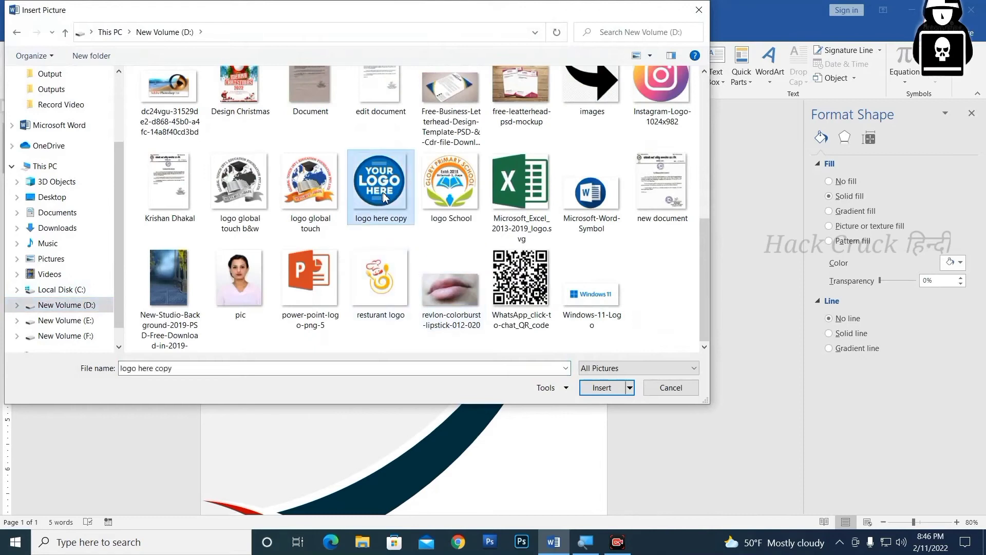
{"action": "left_click", "coordinate": [607, 393]}
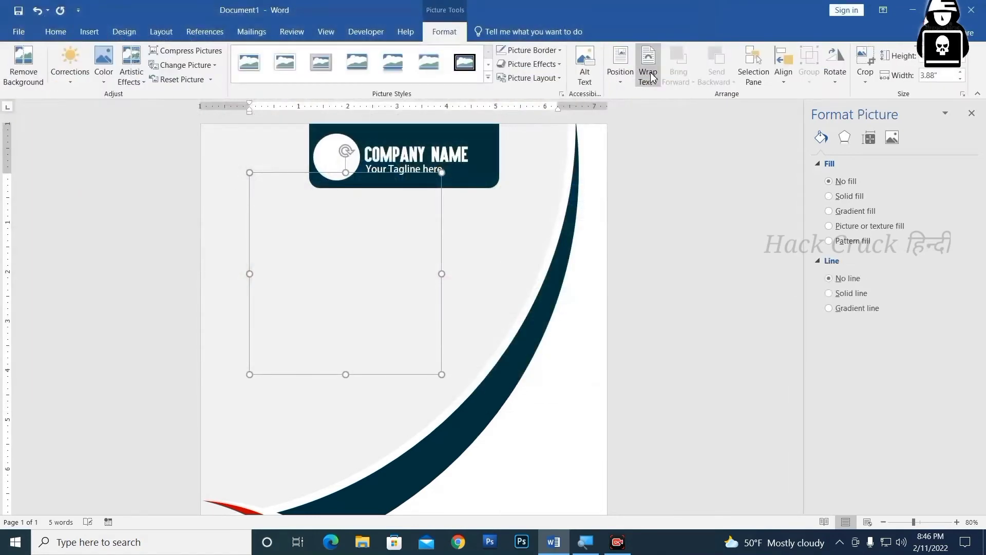
Step: Set the logo to In Front of Text and size it about 0.89 inches inside the white circle
{"action": "left_click", "coordinate": [648, 67]}
{"action": "left_click", "coordinate": [676, 184]}
{"action": "mouse_move", "coordinate": [442, 173]}
{"action": "left_mouse_down"}
{"action": "mouse_move", "coordinate": [281, 330]}
{"action": "mouse_move", "coordinate": [343, 158]}
{"action": "left_mouse_up"}
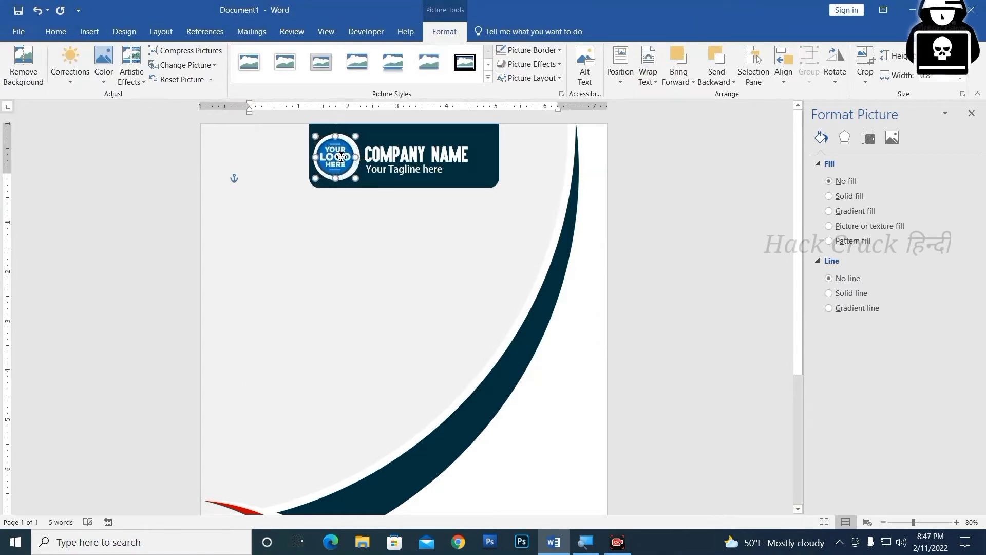
{"action": "scroll", "coordinate": [414, 238], "scroll_direction": "up", "scroll_amount": 1}
{"action": "scroll", "coordinate": [415, 238], "scroll_direction": "up", "scroll_amount": 9}
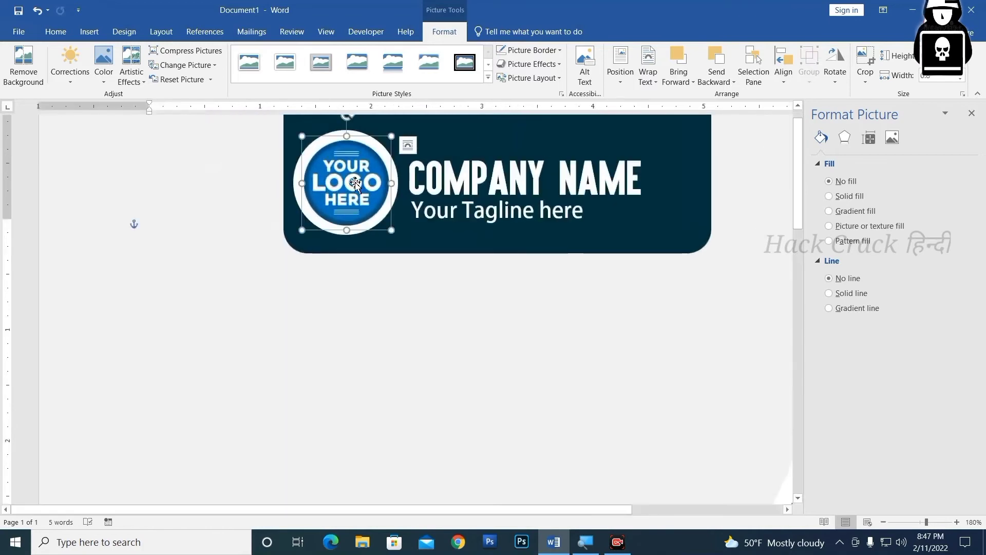
{"action": "left_click_drag", "start_coordinate": [393, 233], "coordinate": [398, 238]}
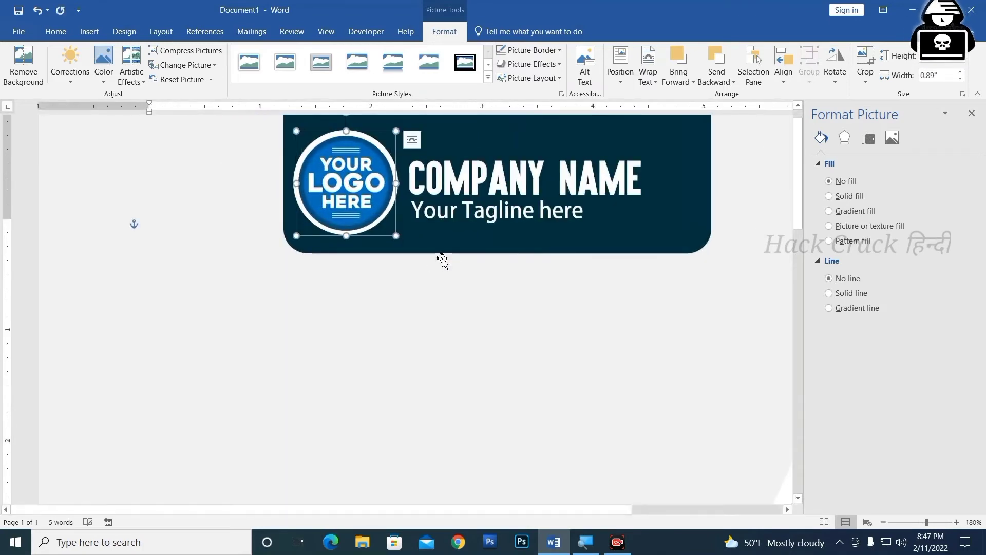
{"action": "scroll", "coordinate": [460, 284], "scroll_direction": "down", "scroll_amount": 12}
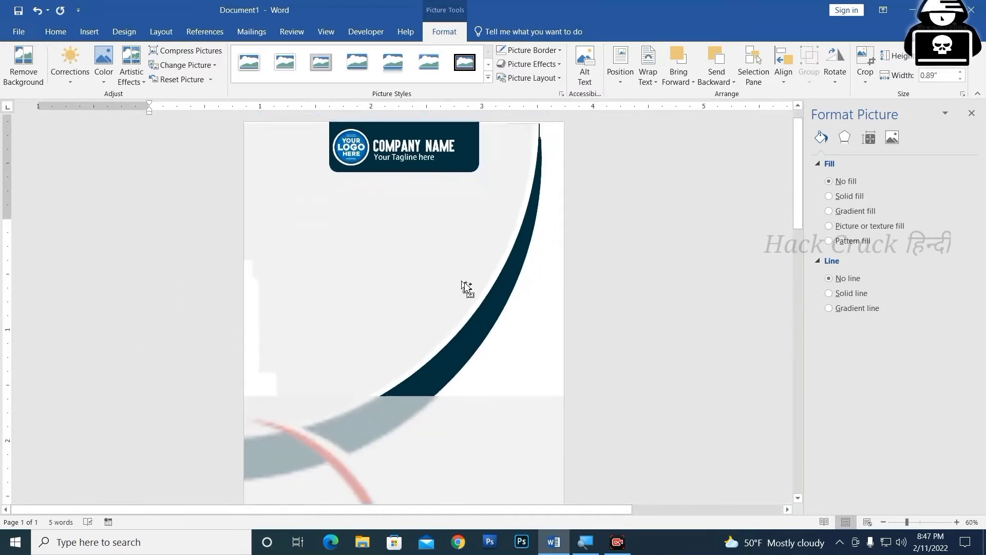
Step: Duplicate the COMPANY NAME text box down onto the grey area below the banner
{"action": "left_click", "coordinate": [568, 319]}
{"action": "scroll", "coordinate": [570, 329], "scroll_direction": "down", "scroll_amount": 5}
{"action": "scroll", "coordinate": [577, 344], "scroll_direction": "up", "scroll_amount": 6}
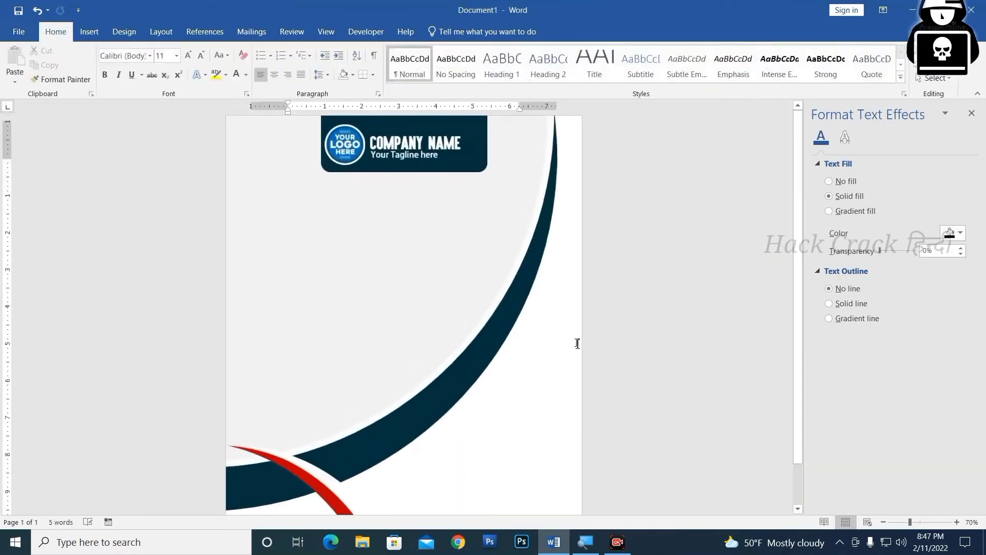
{"action": "scroll", "coordinate": [577, 344], "scroll_direction": "up", "scroll_amount": 1}
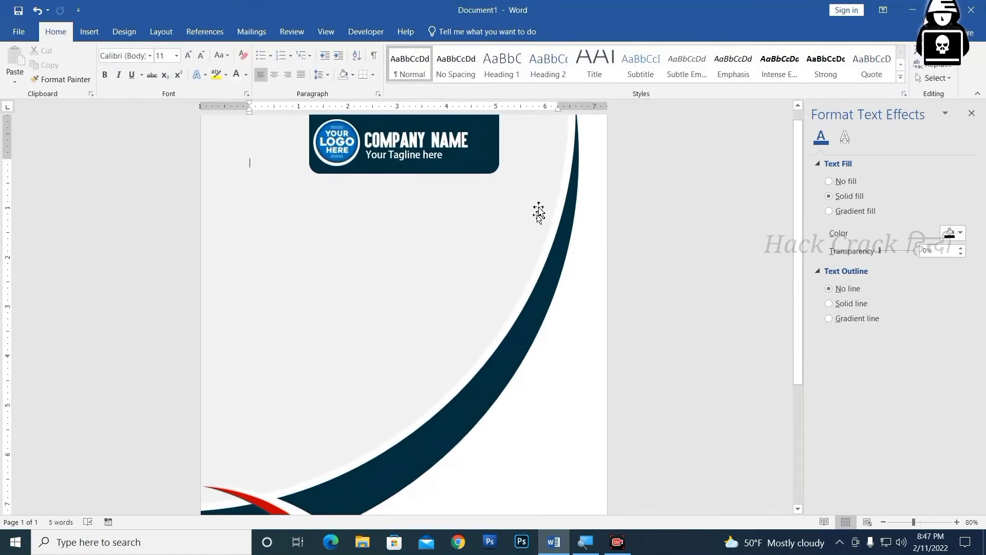
{"action": "left_click", "coordinate": [430, 140]}
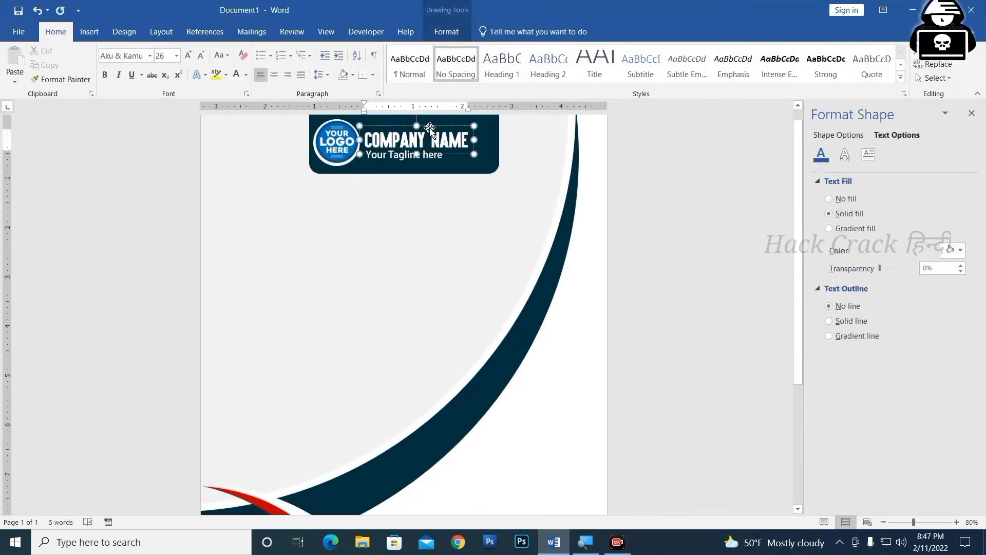
{"action": "left_click", "coordinate": [429, 129]}
{"action": "mouse_move", "coordinate": [449, 190]}
{"action": "left_mouse_down"}
{"action": "mouse_move", "coordinate": [450, 145]}
{"action": "mouse_move", "coordinate": [390, 241]}
{"action": "left_mouse_up"}
Step: Colour the copied text dark navy and change it to PROJECT NAME HERE
{"action": "triple_click", "coordinate": [379, 253]}
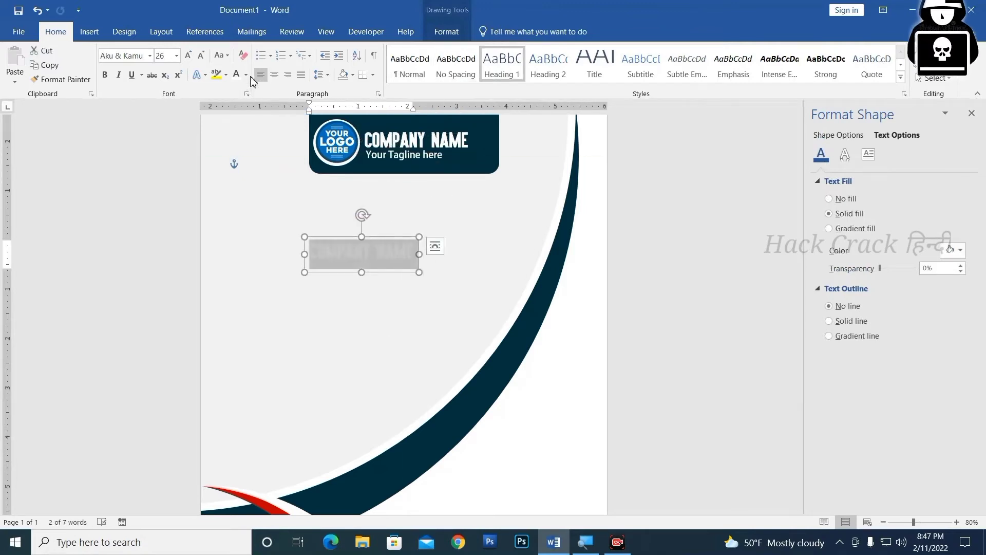
{"action": "left_click", "coordinate": [246, 75]}
{"action": "left_click", "coordinate": [237, 208]}
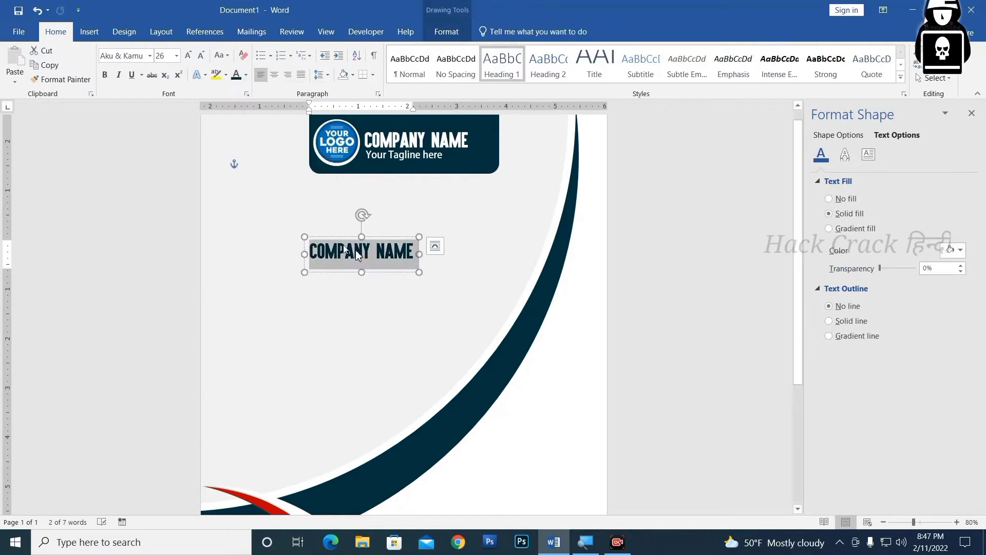
{"action": "type", "text": "P"}
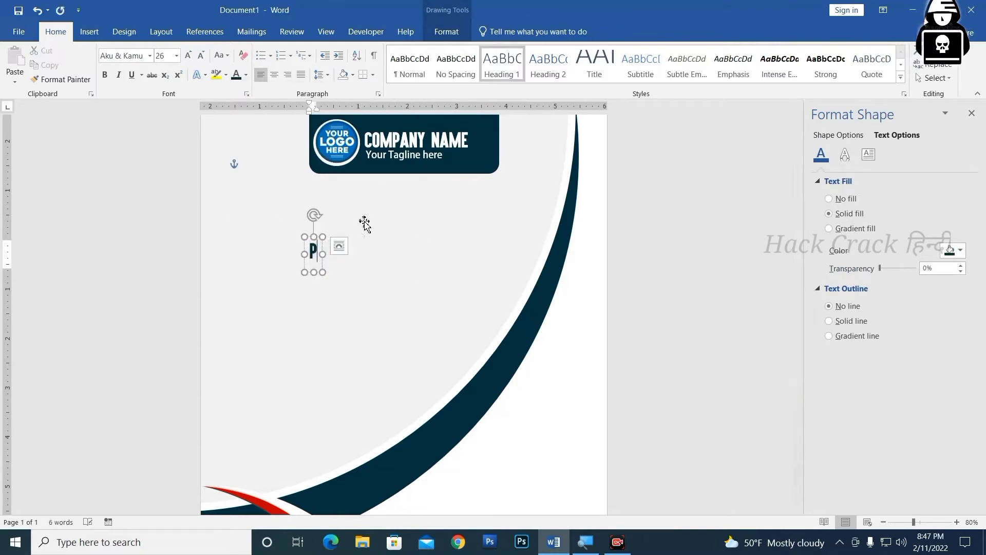
{"action": "type", "text": "ROJECT"}
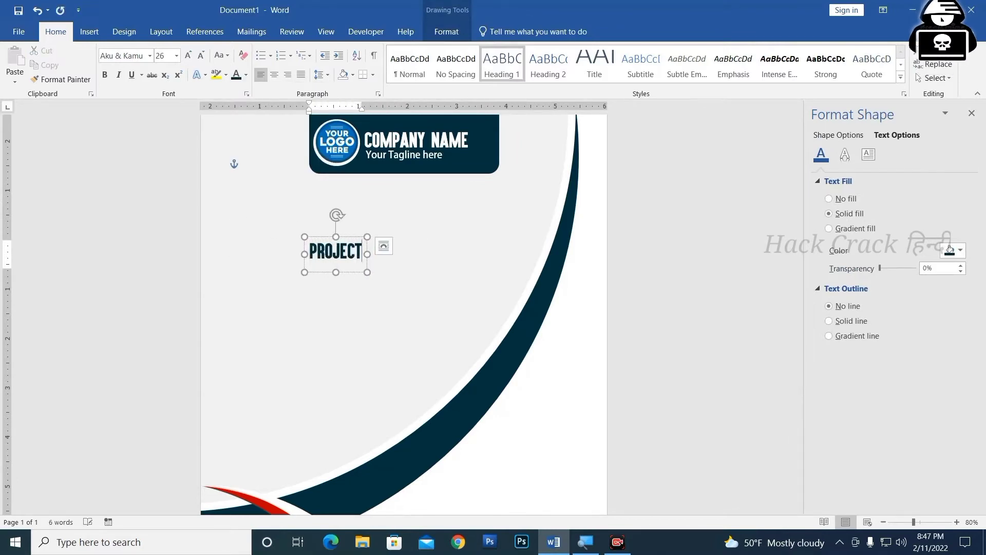
{"action": "type", "text": " NAME HA"}
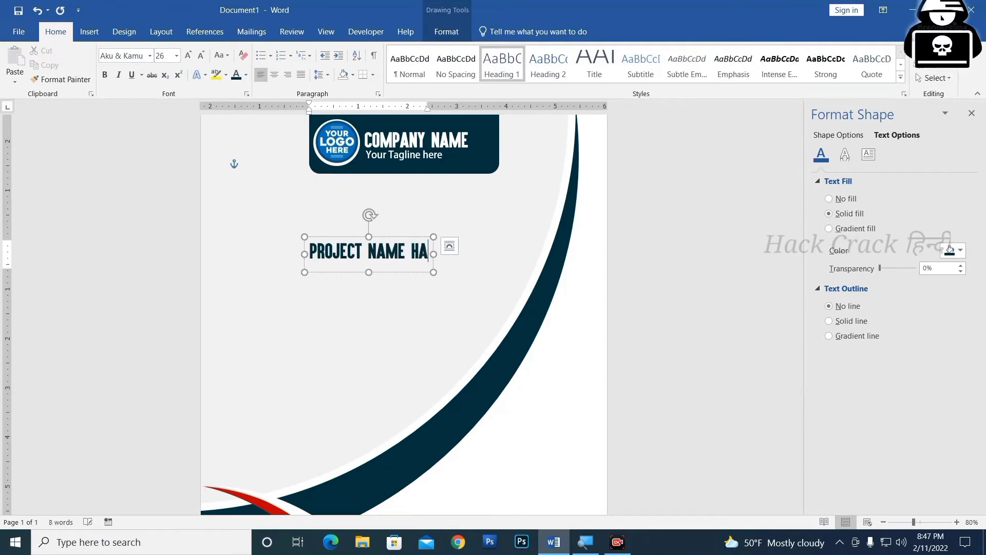
{"action": "key", "text": "BackSpace"}
{"action": "type", "text": "ERE"}
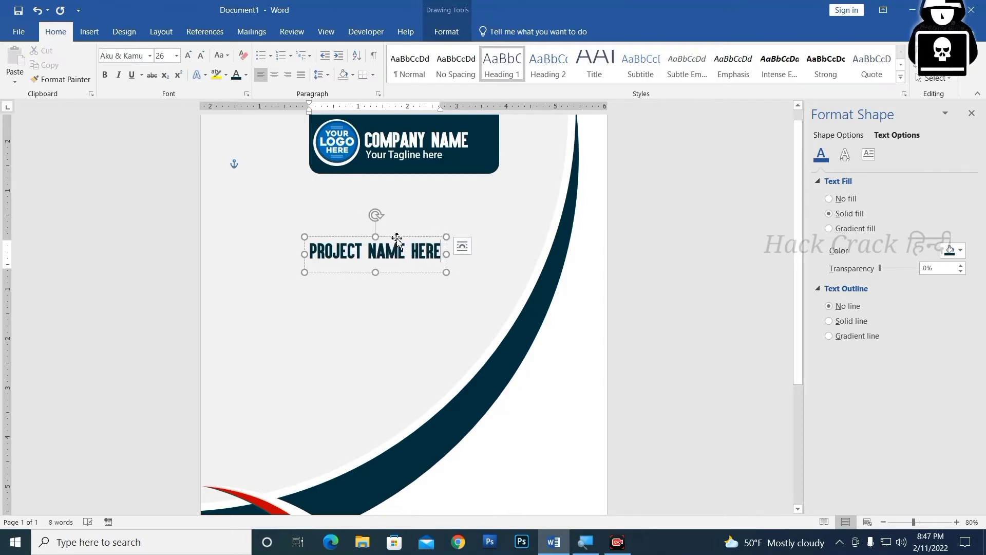
{"action": "right_click", "coordinate": [397, 239]}
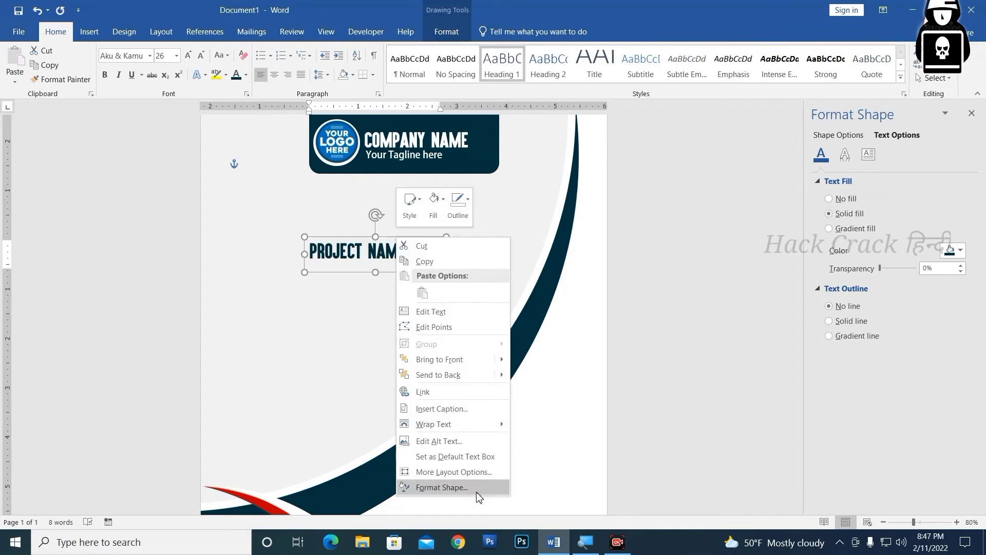
{"action": "left_click", "coordinate": [328, 252]}
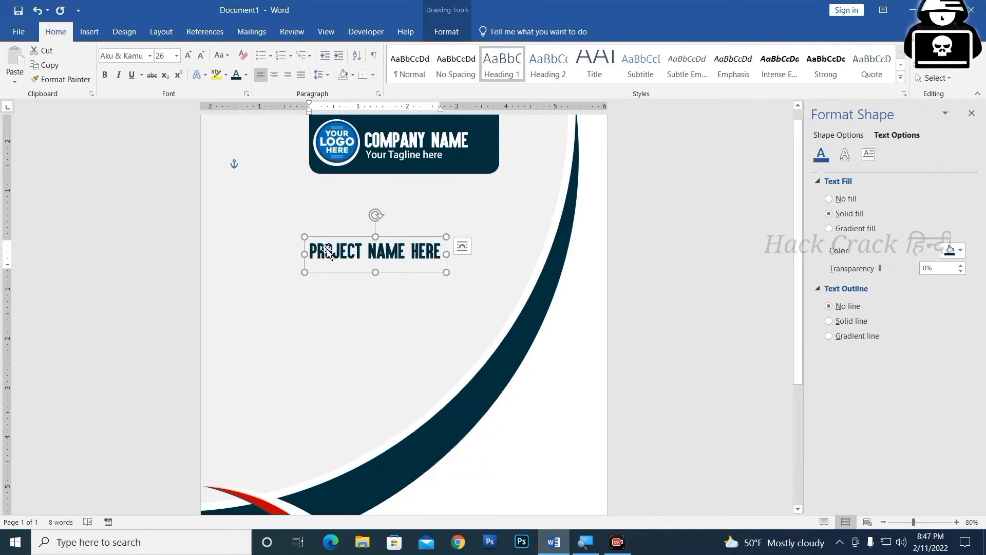
Step: In the Font dialog's Advanced settings, set PROJECT NAME HERE spacing to Expanded by 1 pt
{"action": "left_click", "coordinate": [245, 94]}
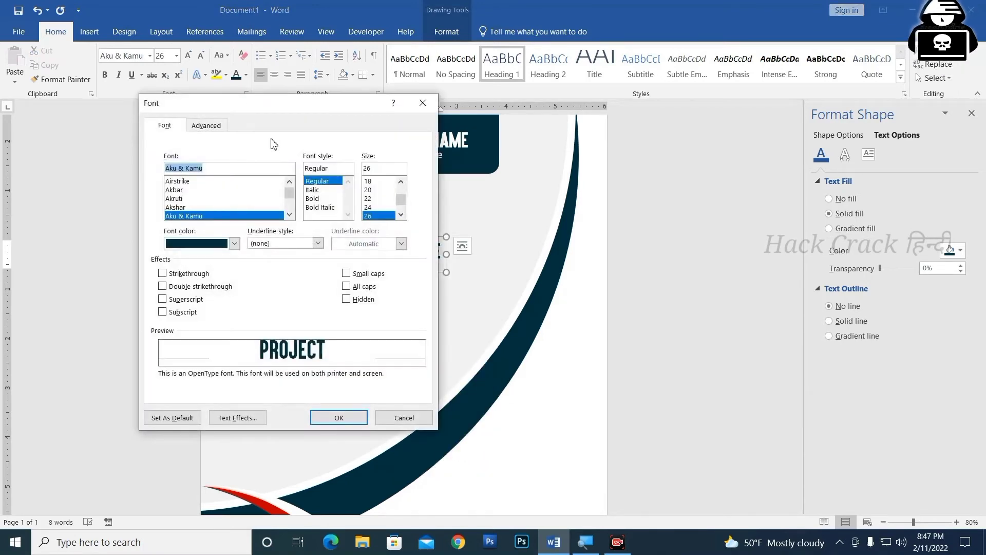
{"action": "left_click", "coordinate": [210, 124]}
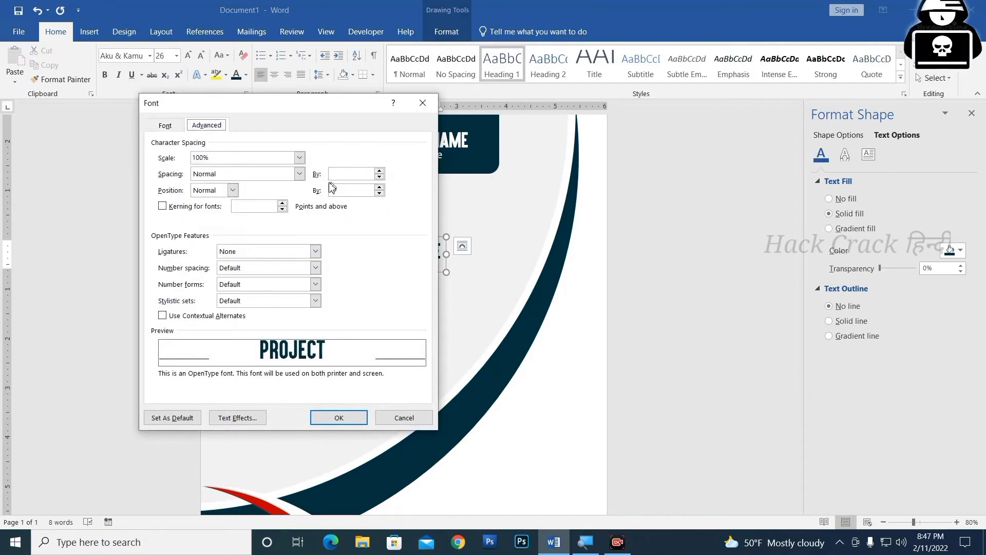
{"action": "left_click_drag", "start_coordinate": [342, 122], "coordinate": [676, 133]}
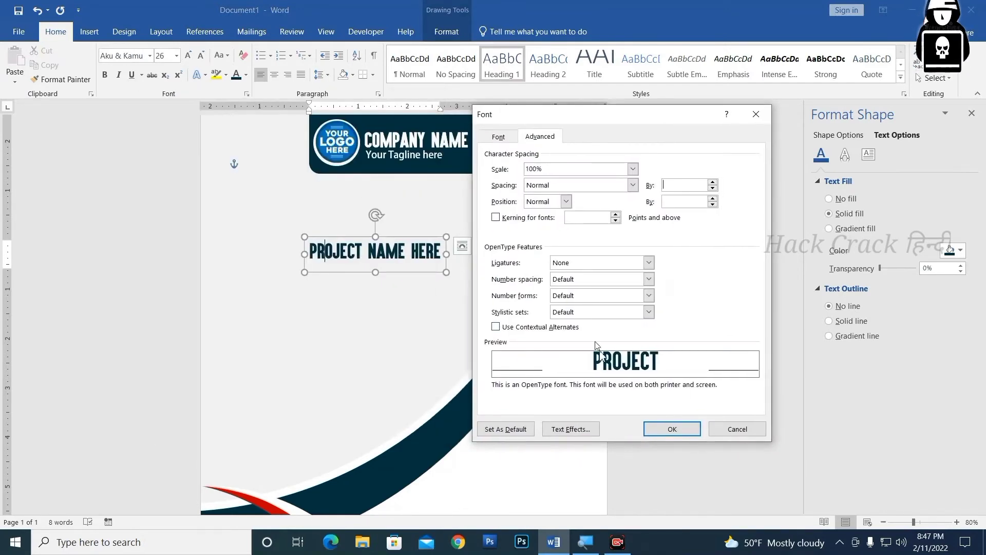
{"action": "key", "text": "Escape"}
{"action": "triple_click", "coordinate": [369, 251]}
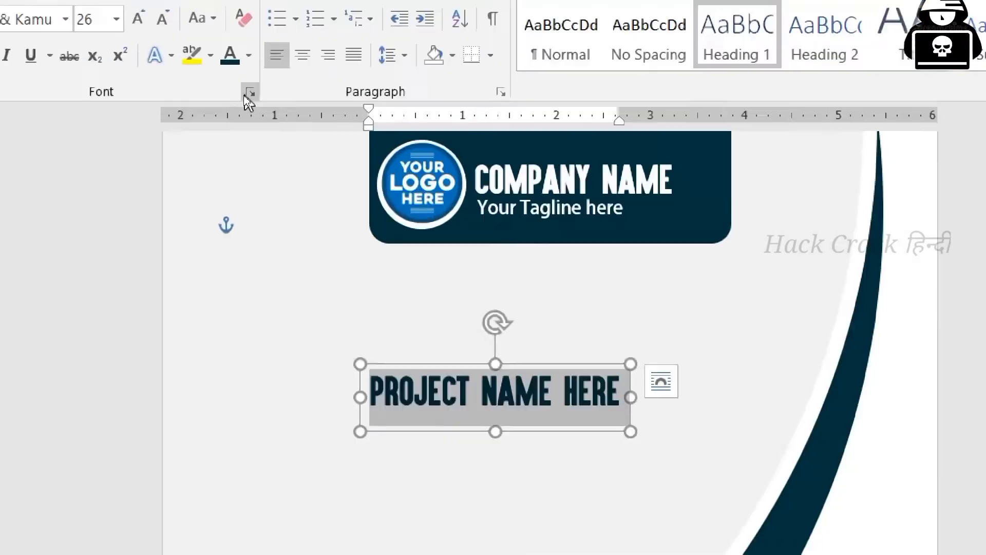
{"action": "left_click", "coordinate": [246, 94]}
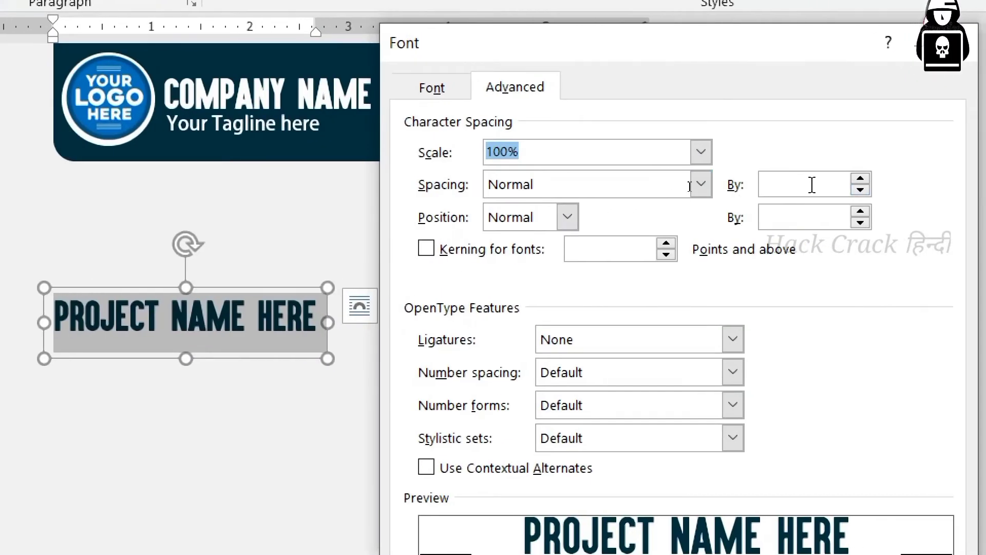
{"action": "left_click", "coordinate": [812, 185]}
{"action": "left_click", "coordinate": [860, 180]}
{"action": "left_click", "coordinate": [861, 179]}
{"action": "left_click", "coordinate": [861, 180]}
{"action": "left_click", "coordinate": [861, 179]}
{"action": "left_click", "coordinate": [576, 275]}
{"action": "left_click", "coordinate": [576, 275]}
{"action": "left_click", "coordinate": [576, 275]}
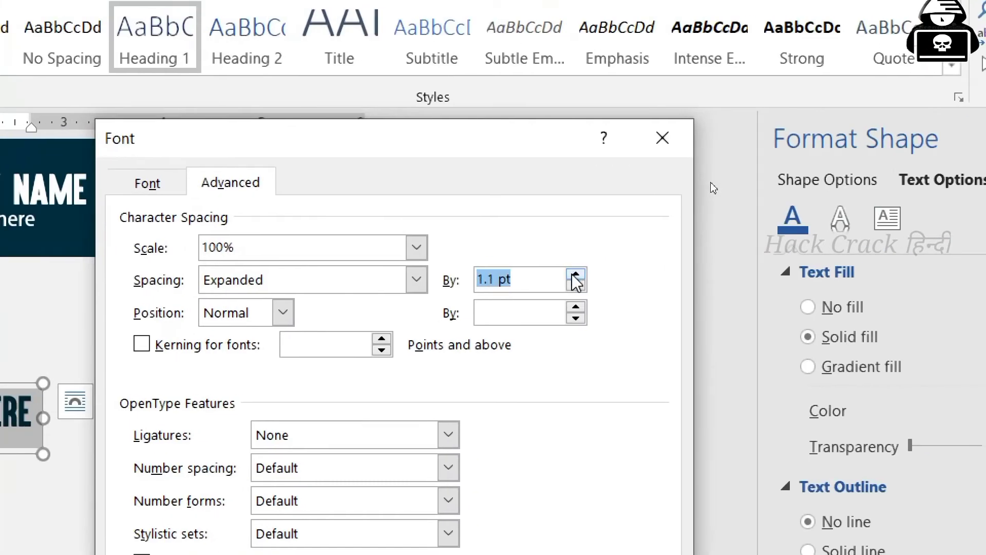
{"action": "left_click", "coordinate": [575, 286]}
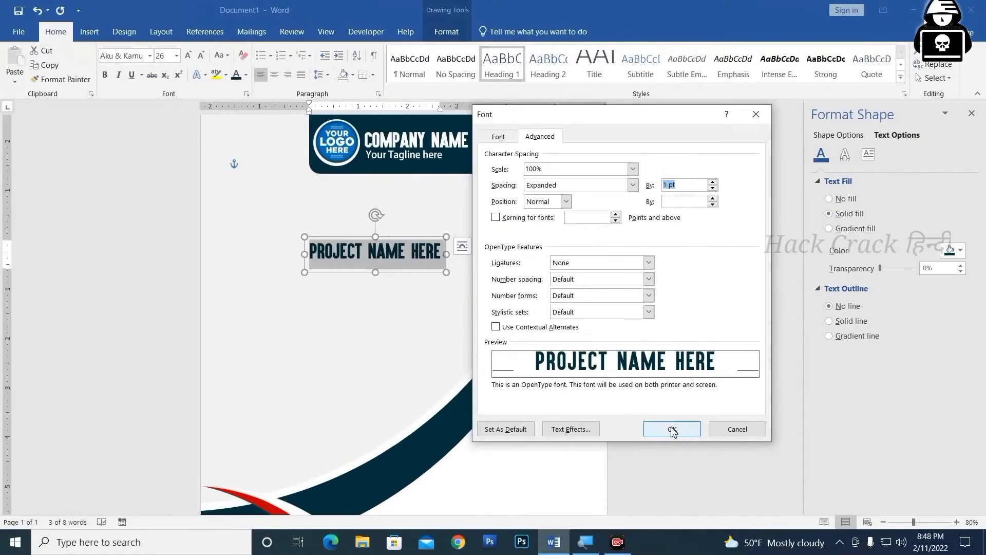
{"action": "left_click", "coordinate": [671, 430]}
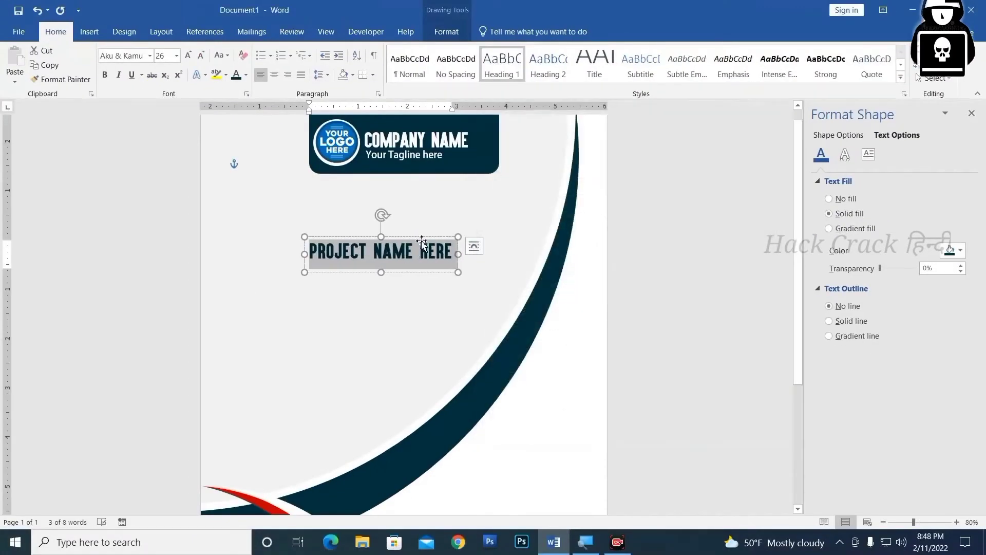
Step: Copy the title box lower on the page and change its text to PROPOSAL
{"action": "mouse_move", "coordinate": [419, 238]}
{"action": "left_mouse_down"}
{"action": "mouse_move", "coordinate": [378, 263]}
{"action": "mouse_move", "coordinate": [415, 313]}
{"action": "mouse_move", "coordinate": [401, 318]}
{"action": "left_mouse_up"}
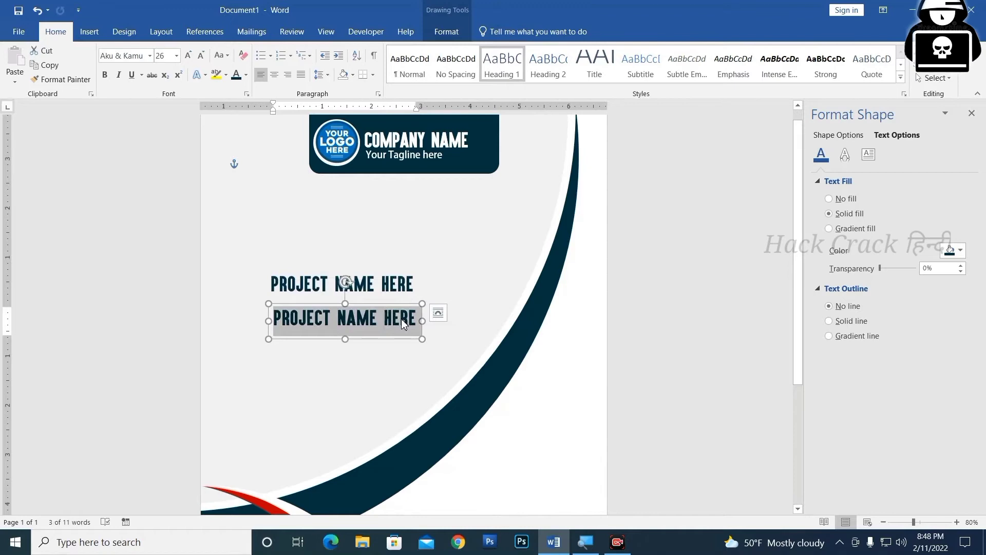
{"action": "key", "text": "BackSpace"}
{"action": "type", "text": "PROS"}
{"action": "key", "text": "BackSpace"}
{"action": "type", "text": "PO"}
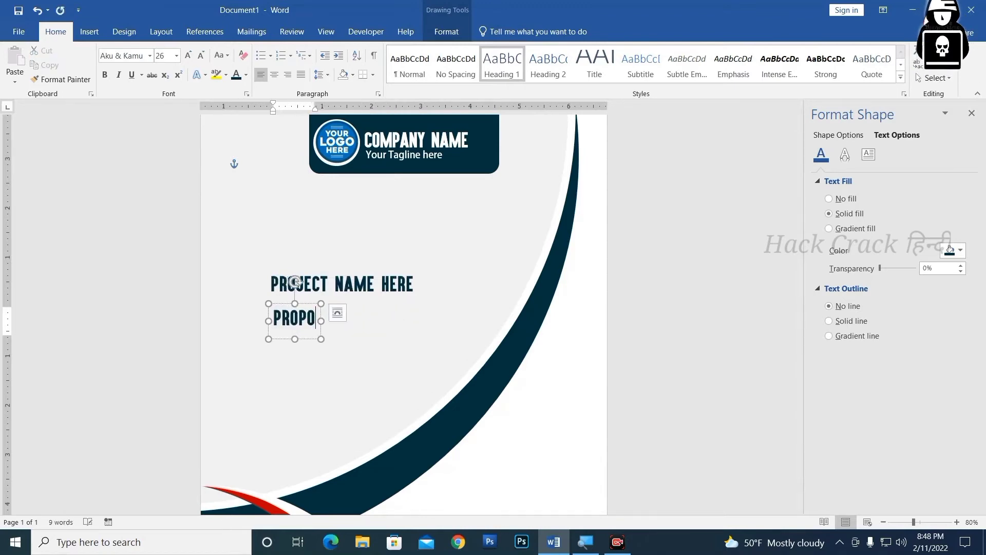
{"action": "type", "text": "SAL"}
Step: Enlarge PROPOSAL to 80 pt and tuck it right under the PROJECT NAME HERE line
{"action": "key", "text": "ctrl+a"}
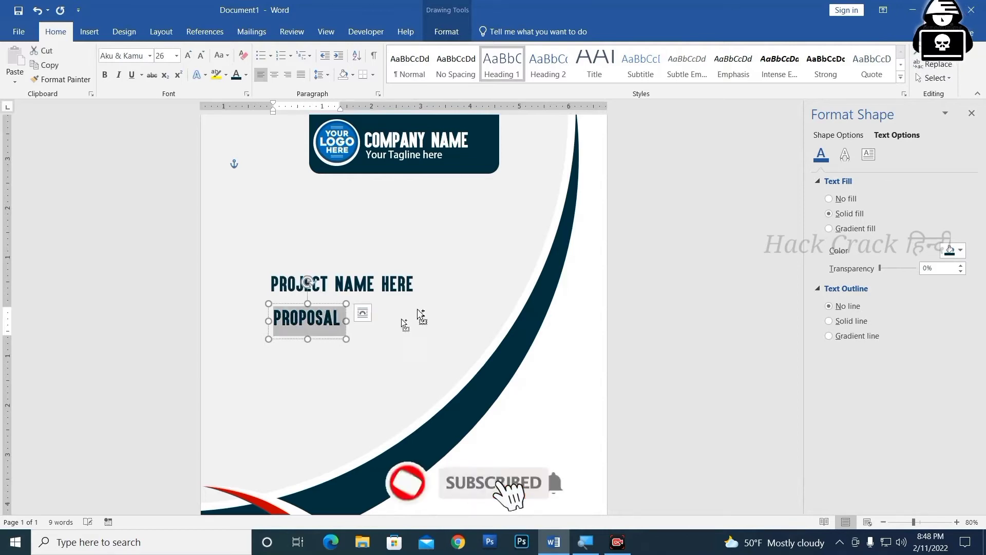
{"action": "left_click", "coordinate": [186, 57]}
{"action": "left_click", "coordinate": [186, 56]}
{"action": "left_click", "coordinate": [186, 56]}
{"action": "left_click", "coordinate": [186, 57]}
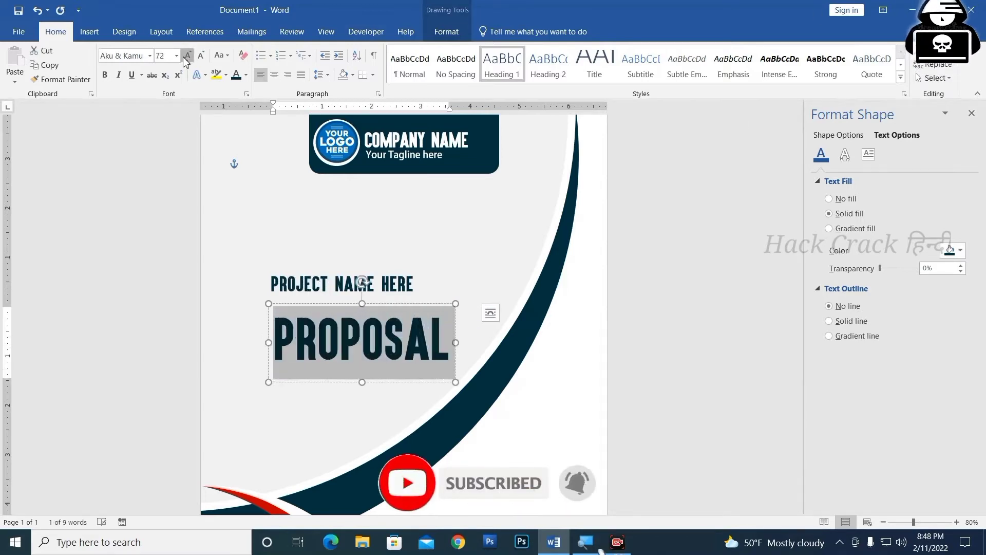
{"action": "left_click", "coordinate": [186, 56]}
{"action": "mouse_move", "coordinate": [412, 263]}
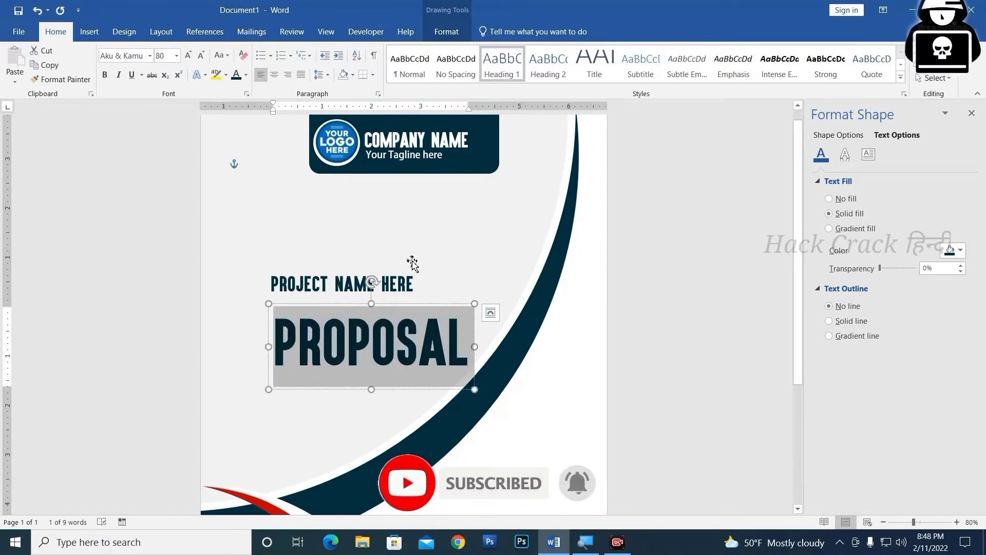
{"action": "left_click_drag", "start_coordinate": [412, 304], "coordinate": [407, 283]}
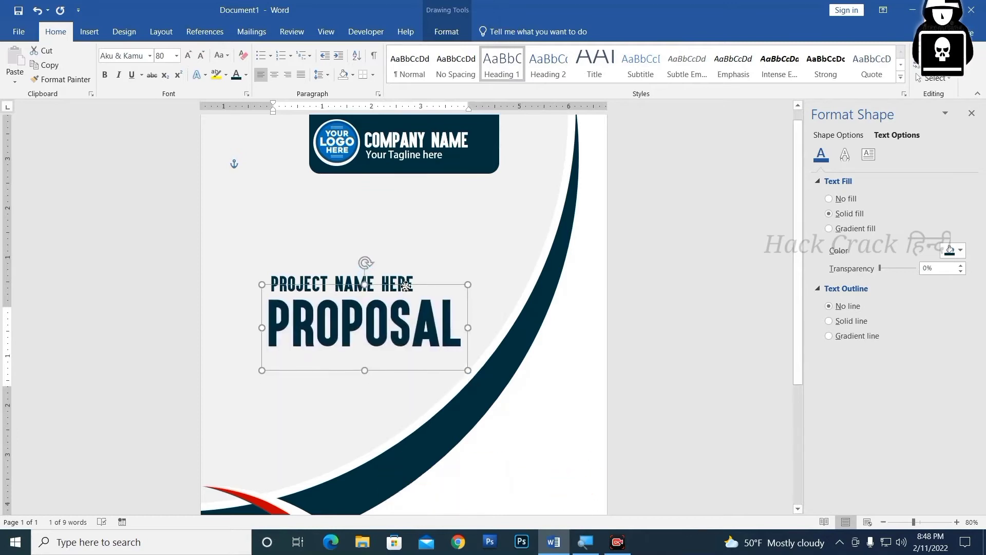
{"action": "left_click", "coordinate": [634, 337]}
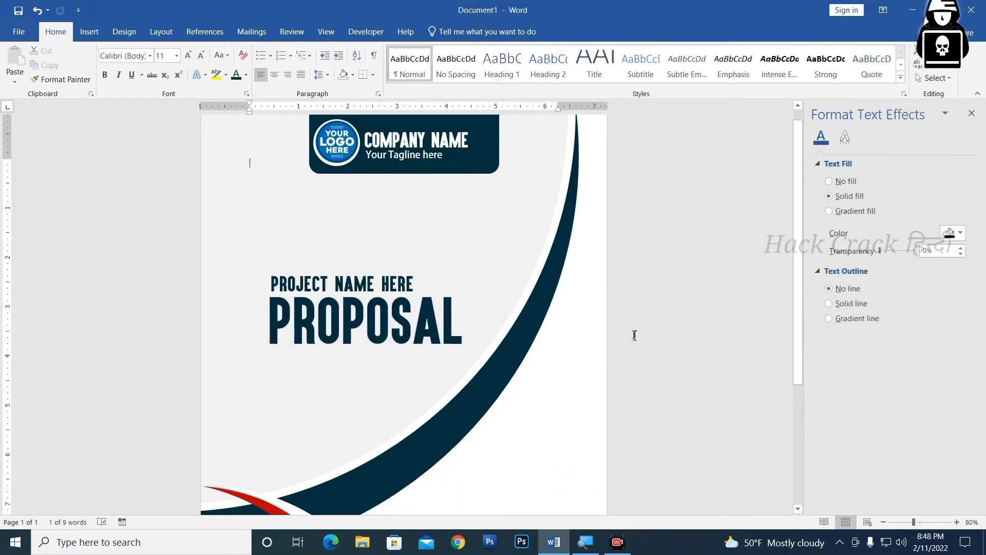
{"action": "scroll", "coordinate": [539, 346], "scroll_direction": "down", "scroll_amount": 5}
{"action": "scroll", "coordinate": [478, 346], "scroll_direction": "up", "scroll_amount": 5}
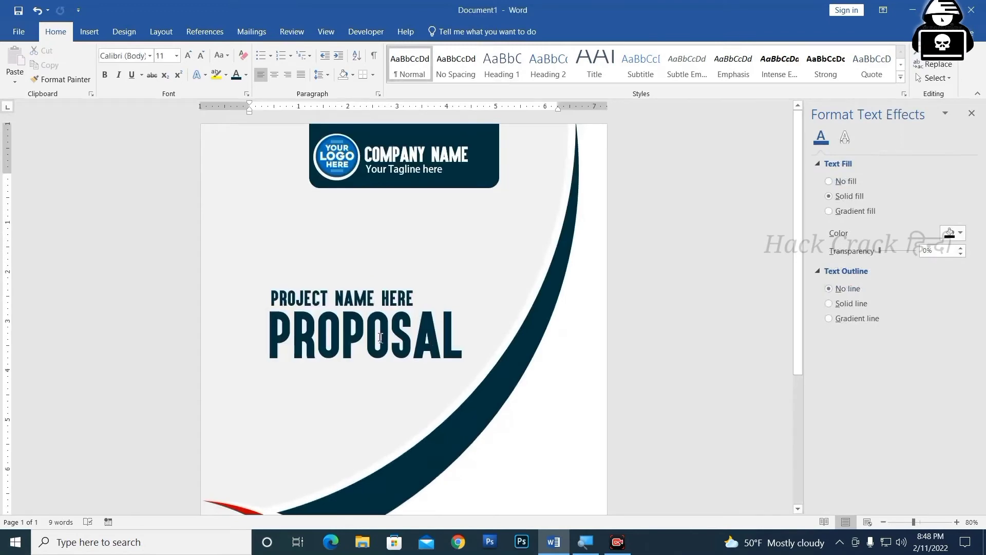
{"action": "left_click", "coordinate": [368, 325]}
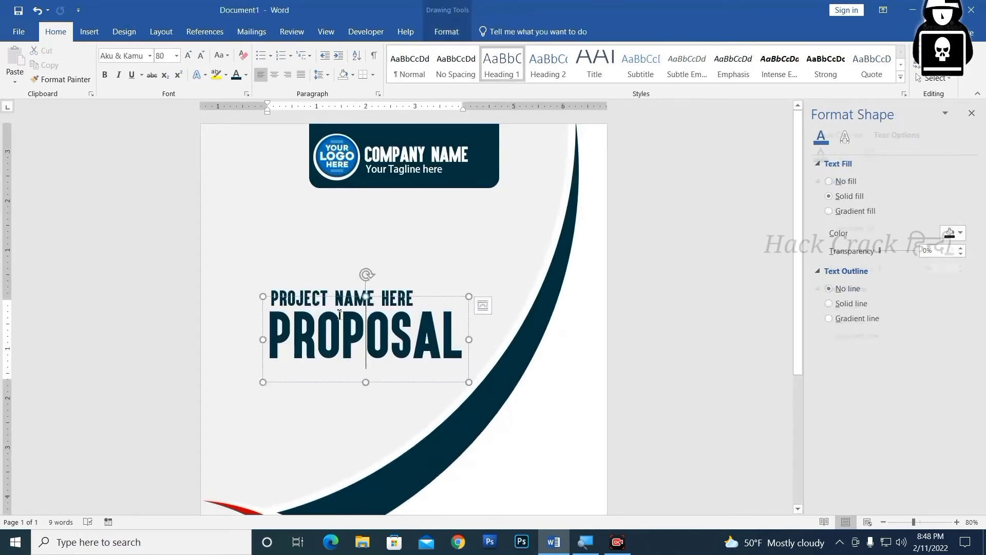
{"action": "left_click", "coordinate": [396, 297]}
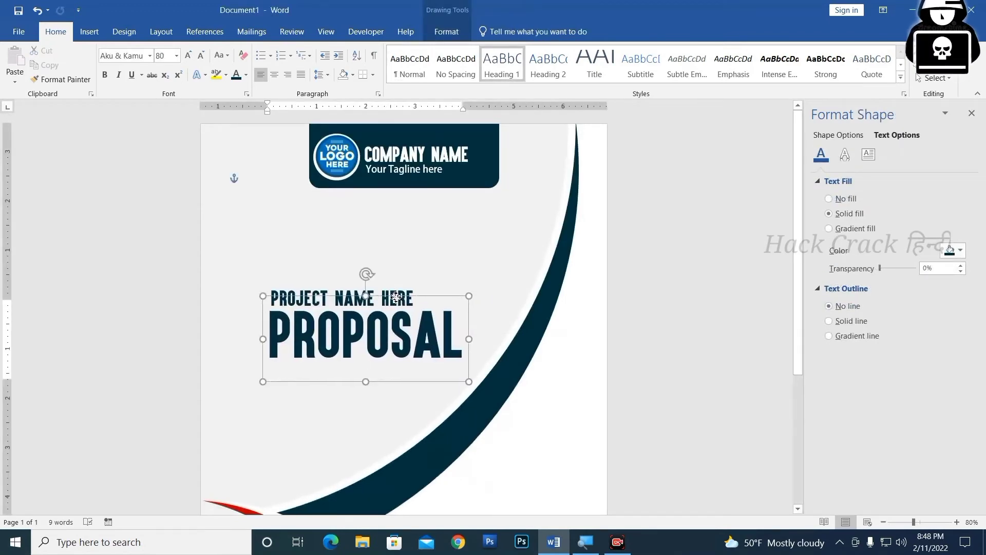
{"action": "left_click", "coordinate": [494, 334]}
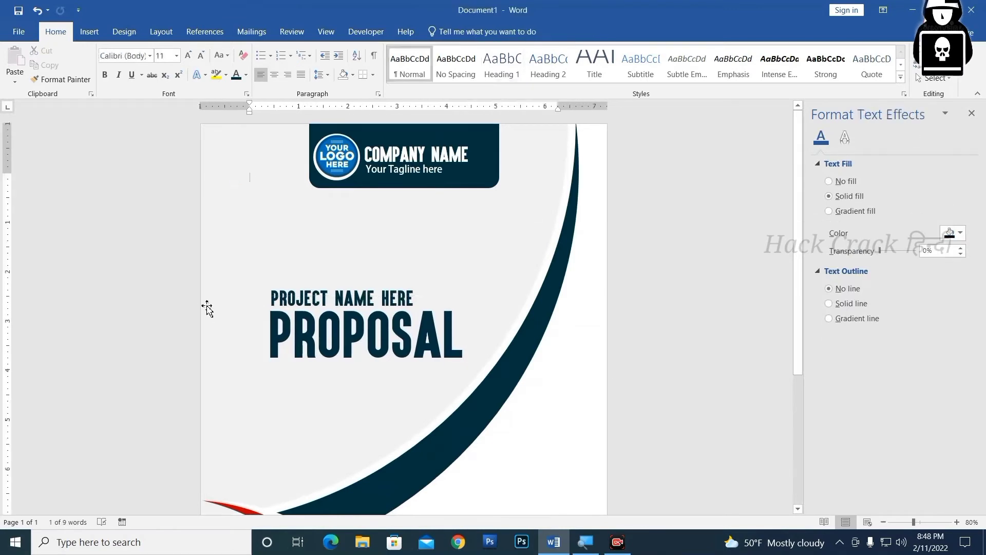
Step: Draw a rectangle left of PROJECT NAME HERE with Dark Red fill and no outline
{"action": "left_click", "coordinate": [89, 33]}
{"action": "left_click", "coordinate": [179, 77]}
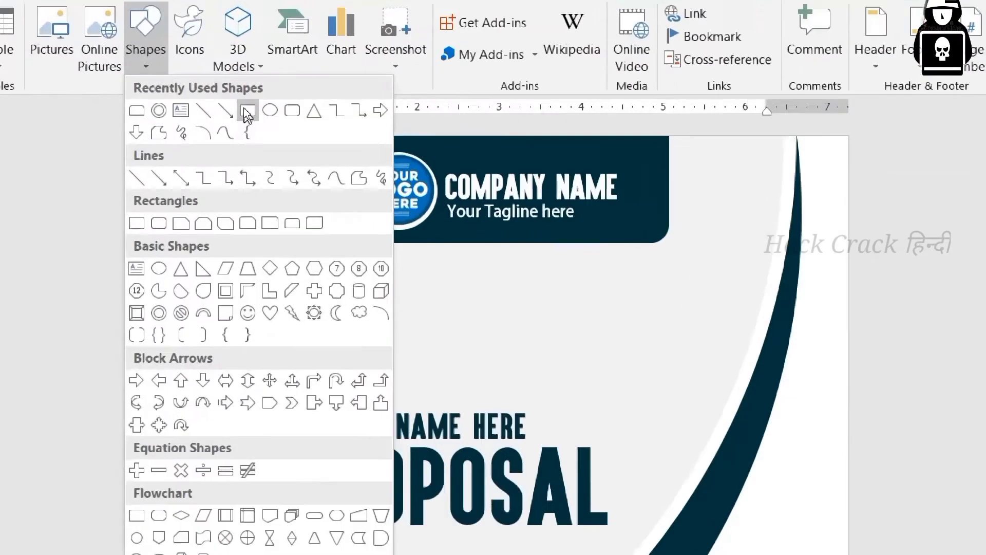
{"action": "left_click", "coordinate": [246, 109]}
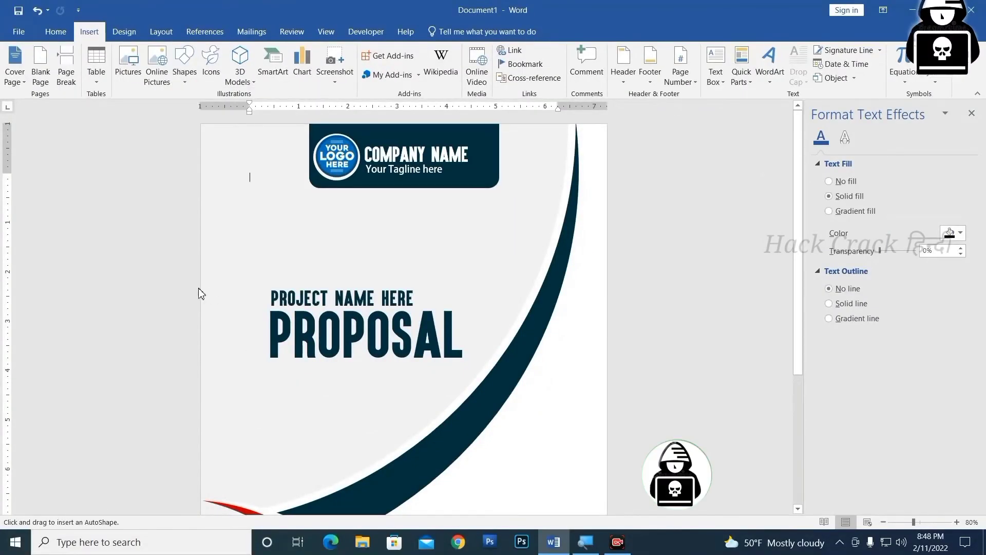
{"action": "left_click_drag", "start_coordinate": [204, 292], "coordinate": [271, 314]}
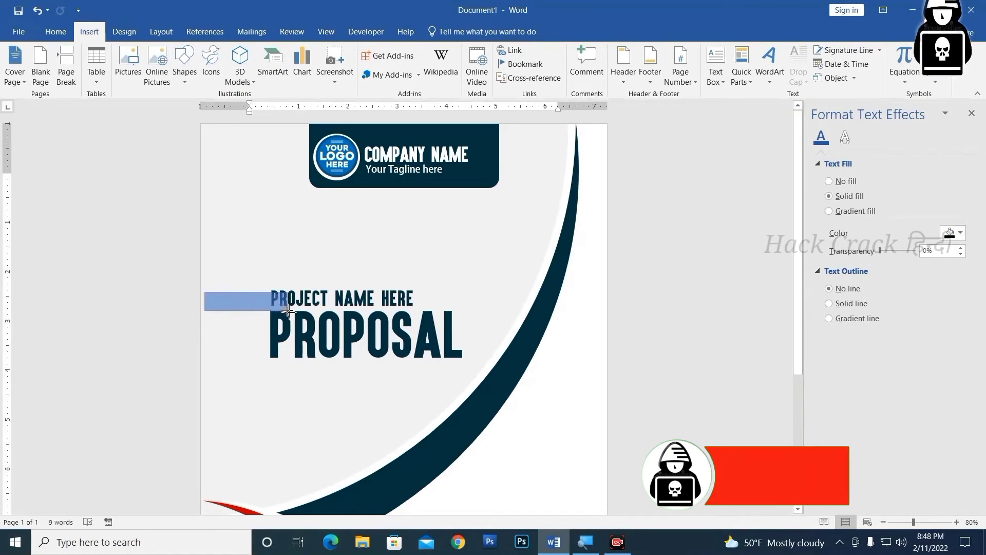
{"action": "left_click_drag", "start_coordinate": [289, 313], "coordinate": [289, 308]}
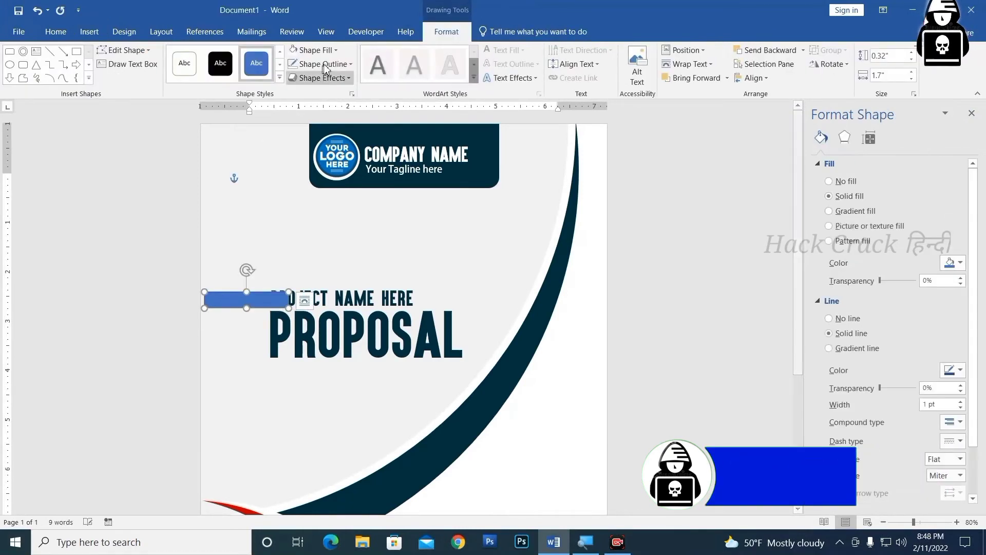
{"action": "left_click", "coordinate": [314, 50]}
{"action": "left_click", "coordinate": [292, 147]}
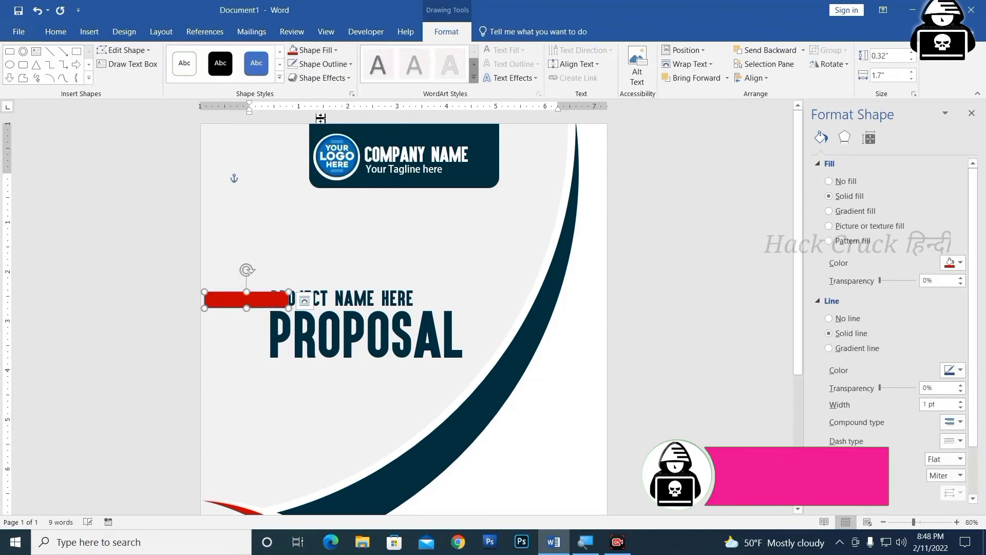
{"action": "left_click", "coordinate": [320, 64]}
{"action": "left_click", "coordinate": [330, 199]}
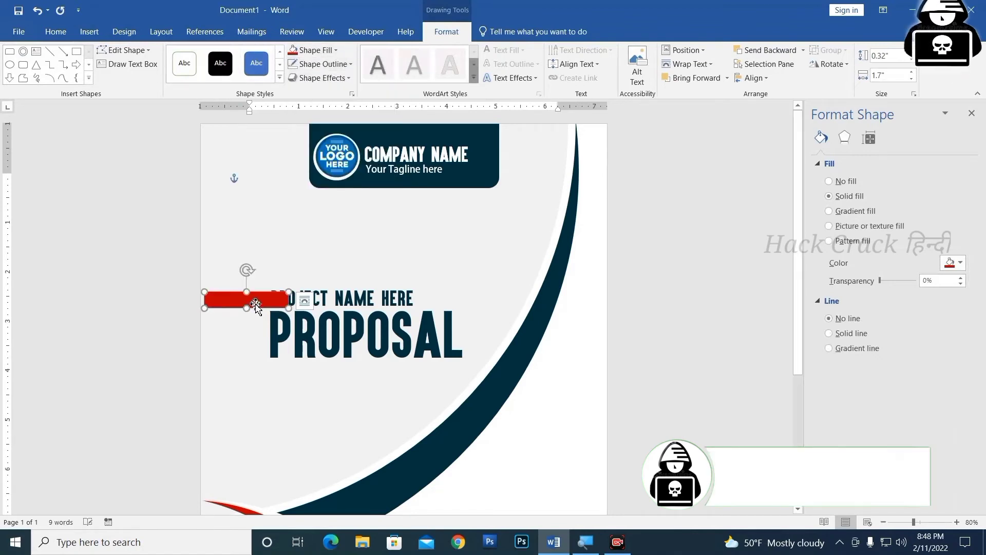
Step: Extend the red bar past the left page edge and widen it toward the project name
{"action": "left_click_drag", "start_coordinate": [259, 300], "coordinate": [229, 300]}
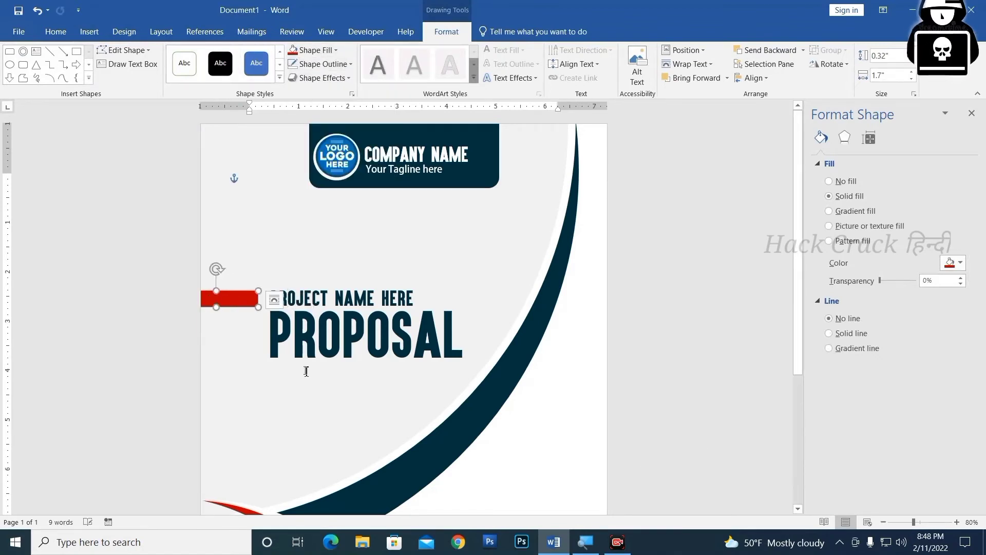
{"action": "scroll", "coordinate": [229, 300], "scroll_direction": "up", "scroll_amount": 9, "text": "ctrl"}
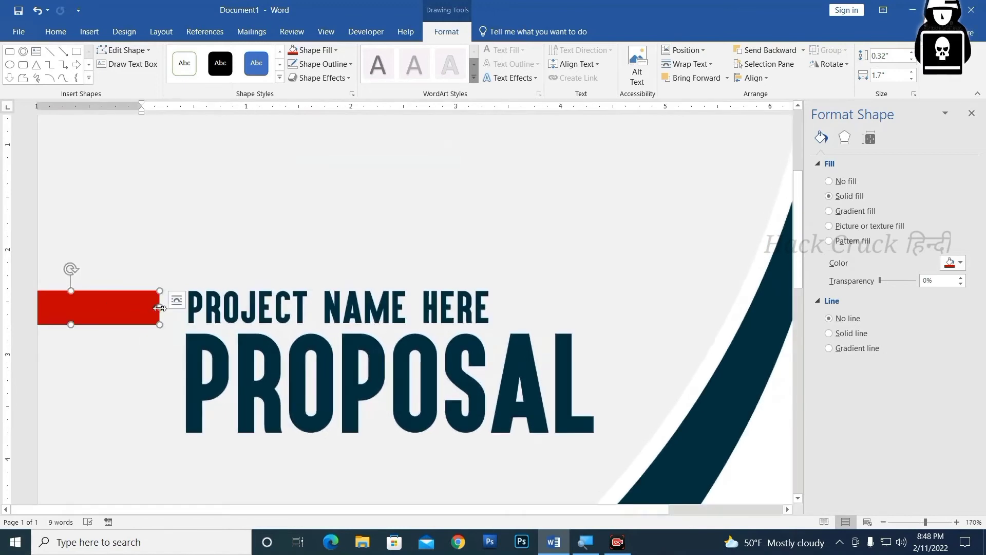
{"action": "left_click_drag", "start_coordinate": [159, 308], "coordinate": [180, 307]}
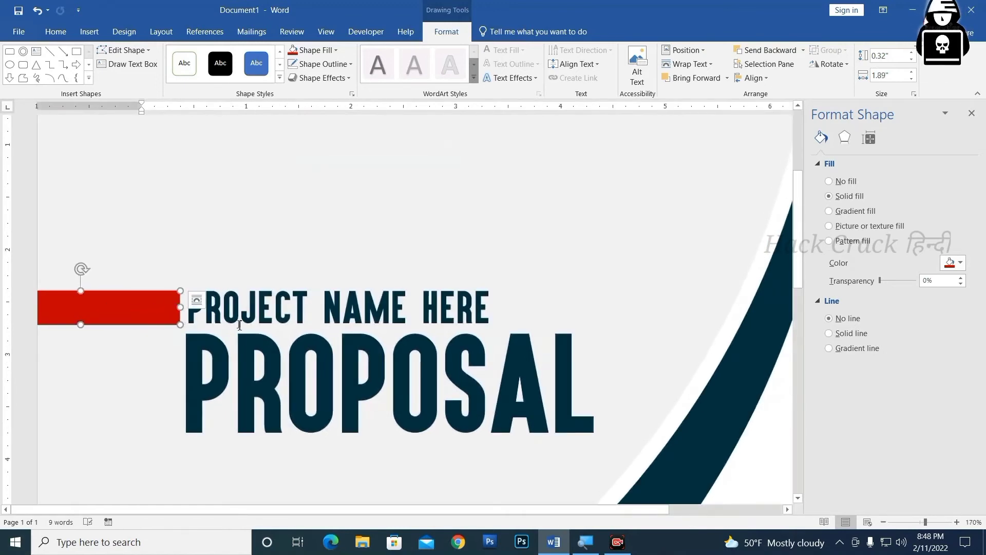
{"action": "scroll", "coordinate": [239, 325], "scroll_direction": "down", "scroll_amount": 1, "text": "ctrl"}
{"action": "scroll", "coordinate": [146, 334], "scroll_direction": "down", "scroll_amount": 5, "text": "ctrl"}
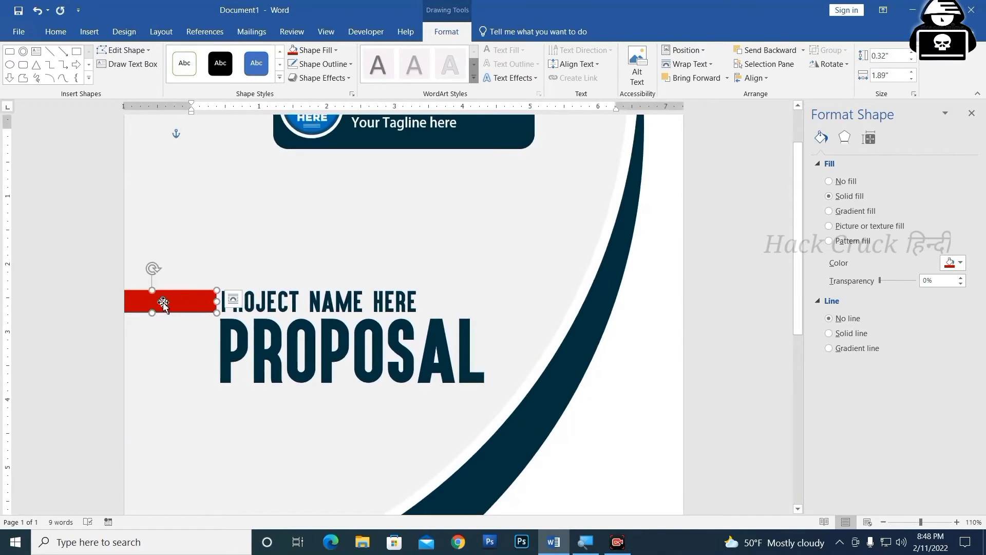
Step: Duplicate the red bar, move it right of PROJECT NAME HERE, and shrink it to a small square
{"action": "key", "text": "ctrl+d"}
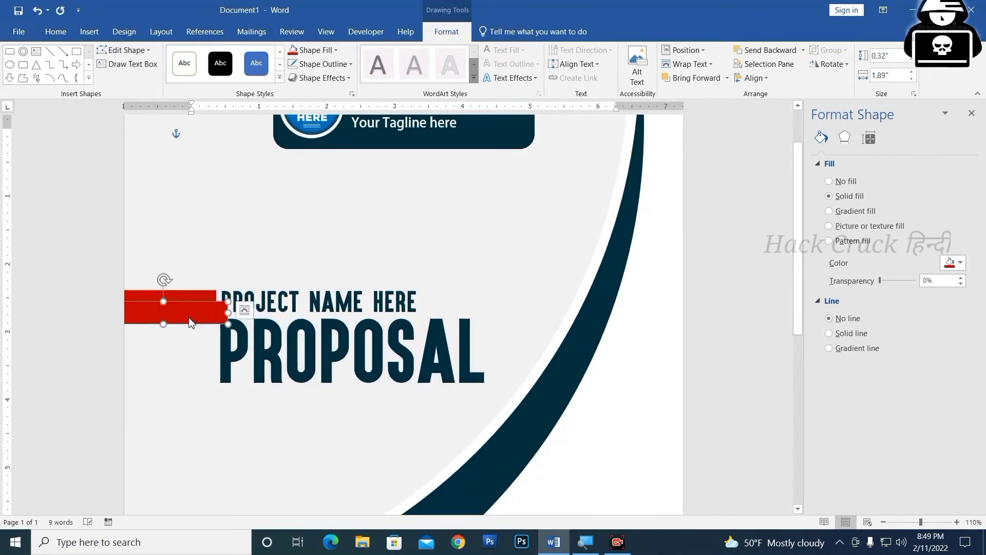
{"action": "left_click", "coordinate": [245, 310]}
{"action": "left_click", "coordinate": [345, 318]}
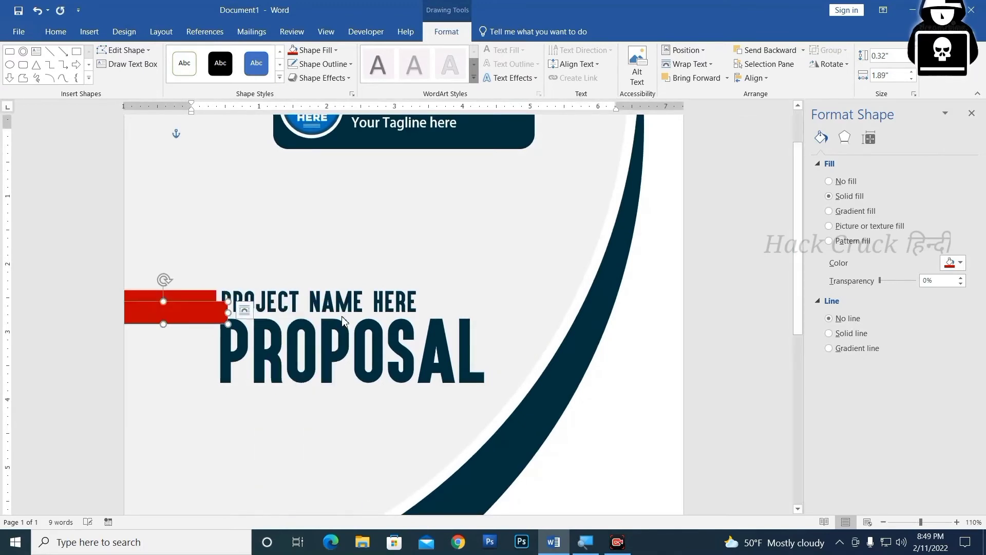
{"action": "mouse_move", "coordinate": [192, 314]}
{"action": "left_mouse_down"}
{"action": "mouse_move", "coordinate": [180, 303]}
{"action": "mouse_move", "coordinate": [491, 321]}
{"action": "left_mouse_up"}
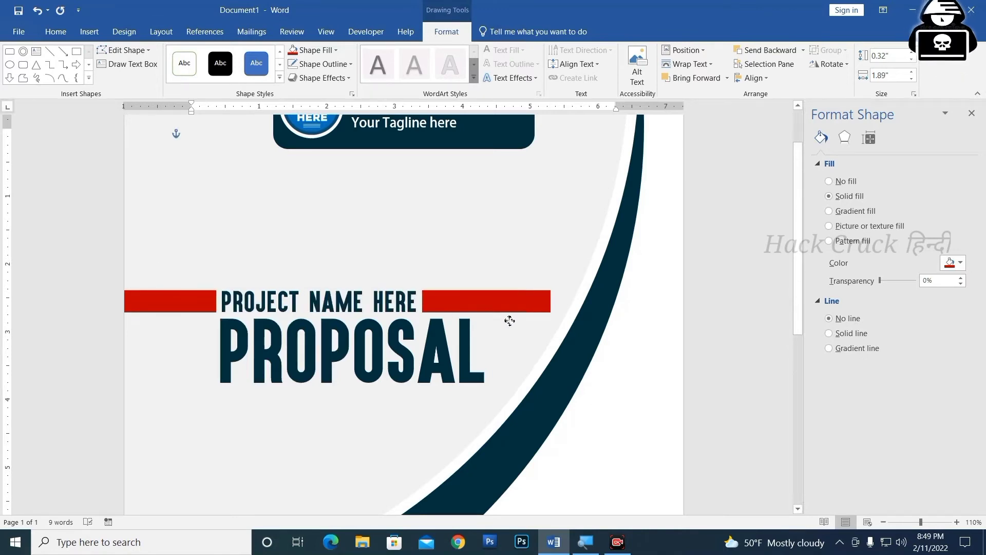
{"action": "left_click", "coordinate": [549, 308]}
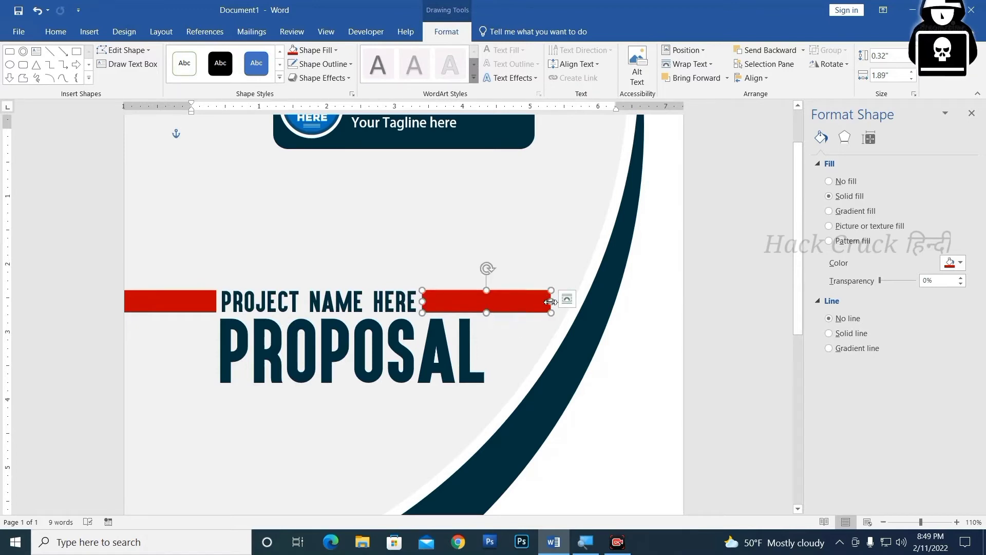
{"action": "left_click_drag", "start_coordinate": [551, 302], "coordinate": [443, 308]}
{"action": "left_click", "coordinate": [717, 360]}
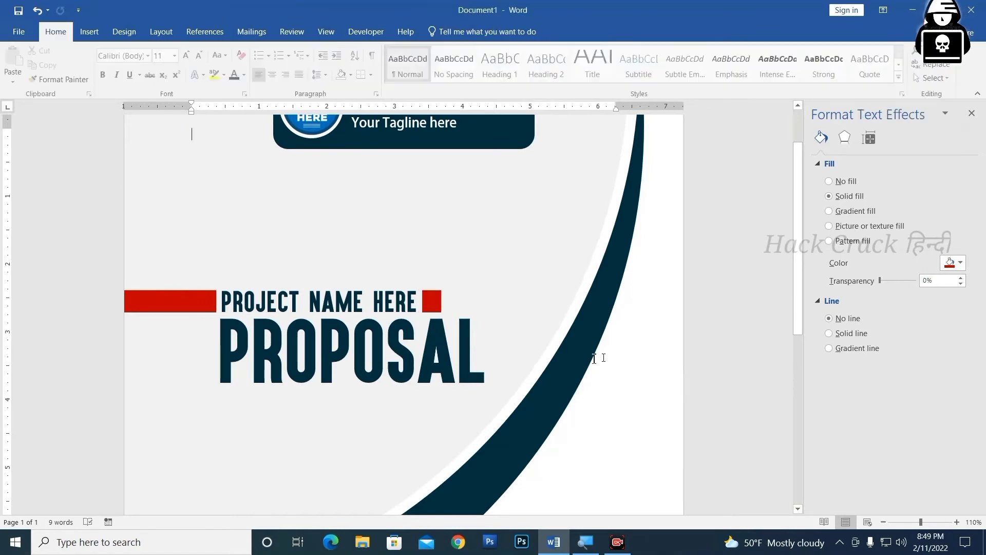
{"action": "scroll", "coordinate": [535, 397], "scroll_direction": "down", "scroll_amount": 2, "text": "ctrl"}
{"action": "scroll", "coordinate": [534, 401], "scroll_direction": "down", "scroll_amount": 4, "text": "ctrl"}
{"action": "scroll", "coordinate": [520, 401], "scroll_direction": "down", "scroll_amount": 1, "text": "ctrl"}
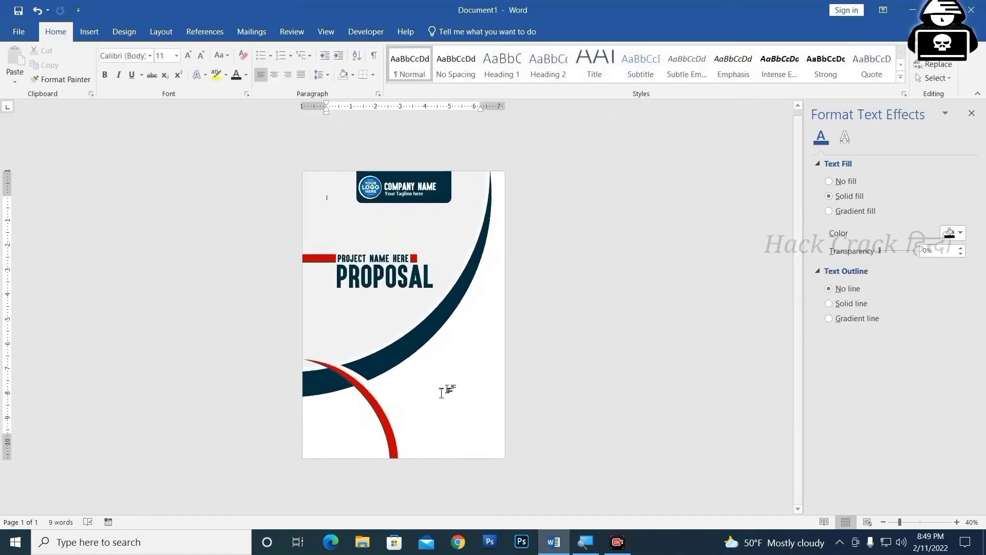
{"action": "scroll", "coordinate": [457, 405], "scroll_direction": "up", "scroll_amount": 4, "text": "ctrl"}
{"action": "scroll", "coordinate": [338, 439], "scroll_direction": "up", "scroll_amount": 1, "text": "ctrl"}
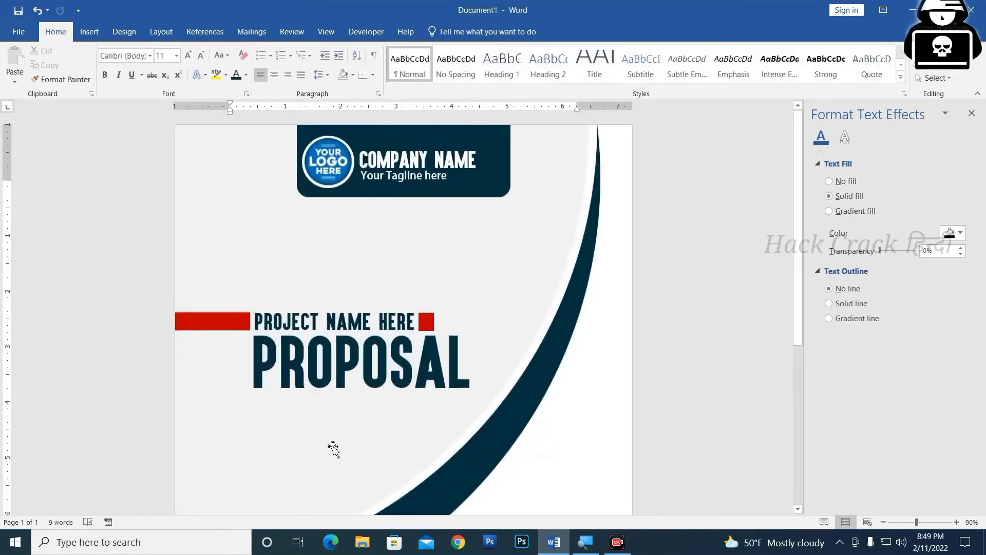
{"action": "left_click", "coordinate": [371, 186]}
Step: Copy the tagline box below PROPOSAL, make it dark, and type 'March 20, 2022'
{"action": "left_click_drag", "start_coordinate": [390, 208], "coordinate": [326, 421]}
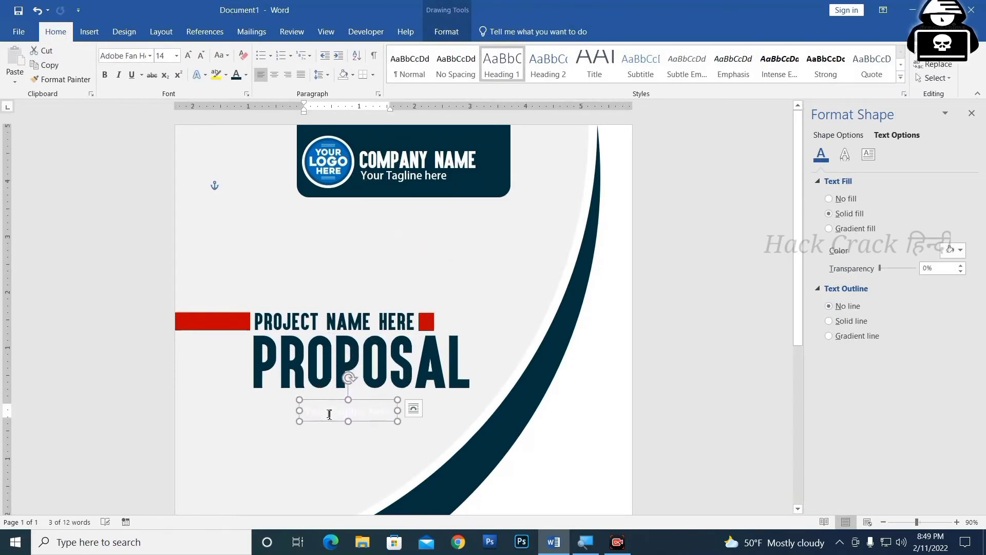
{"action": "triple_click", "coordinate": [335, 411]}
{"action": "left_click", "coordinate": [237, 78]}
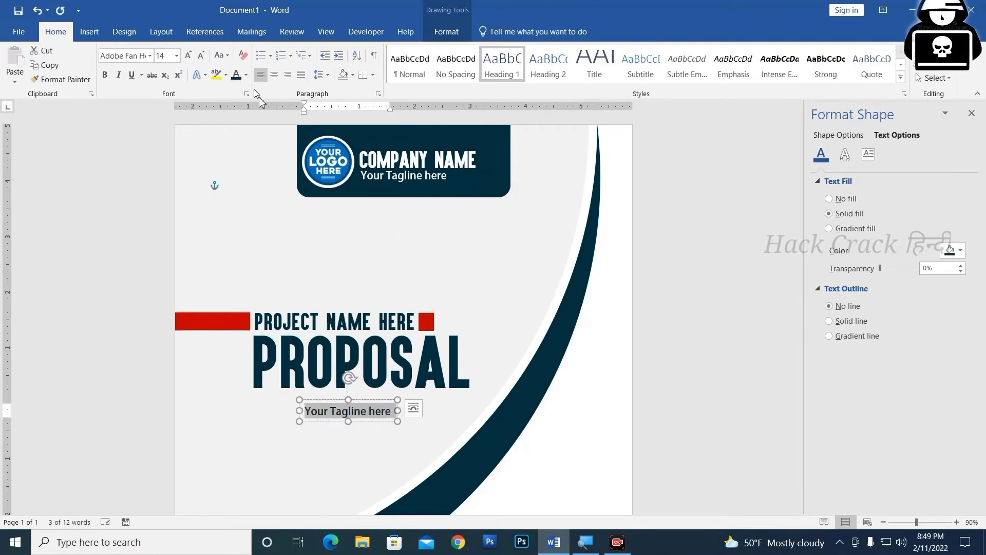
{"action": "type", "text": "March"}
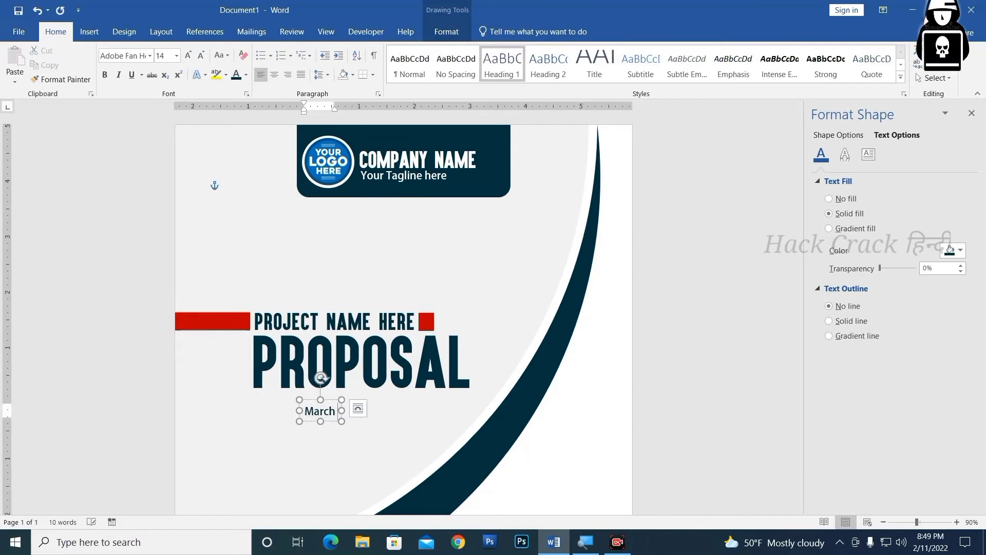
{"action": "type", "text": " 20"}
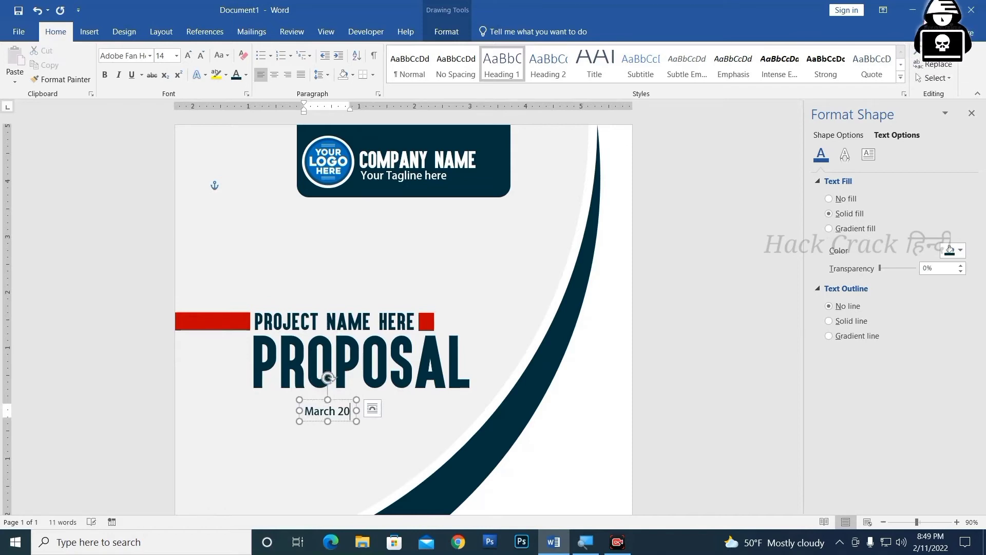
{"action": "type", "text": ", 2021"}
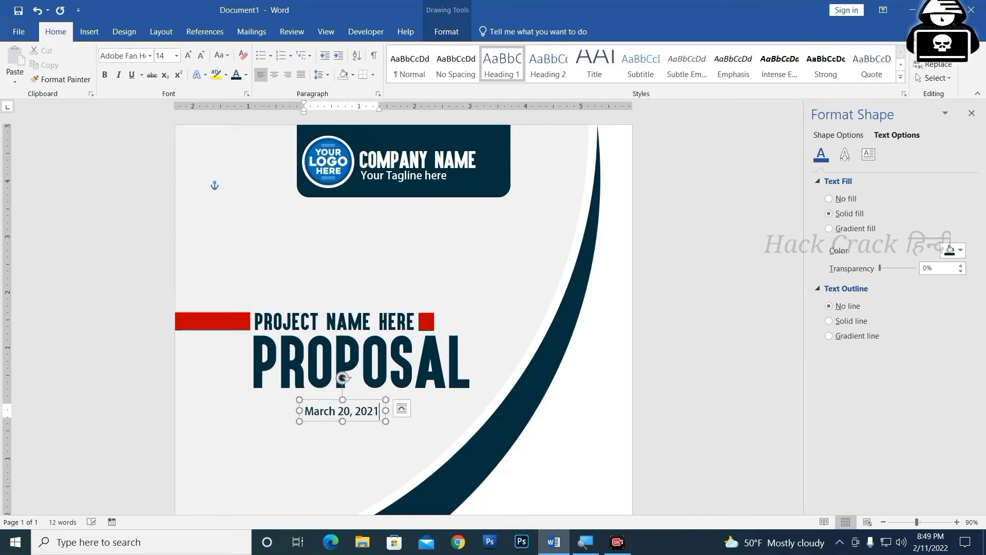
{"action": "key", "text": "BackSpace"}
{"action": "type", "text": "2"}
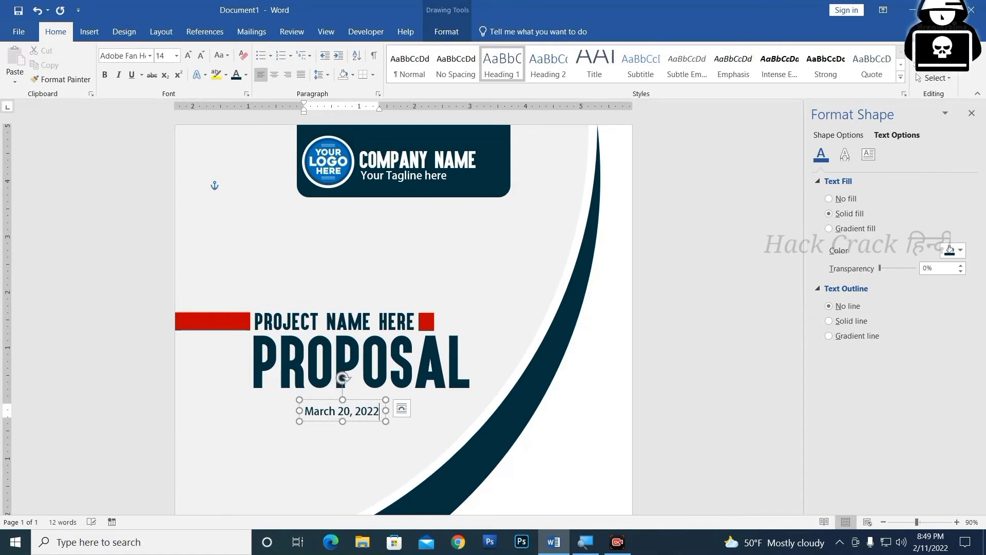
Step: Set the date to 14 pt and fine-tune its position just under PROPOSAL
{"action": "left_click_drag", "start_coordinate": [361, 401], "coordinate": [361, 393]}
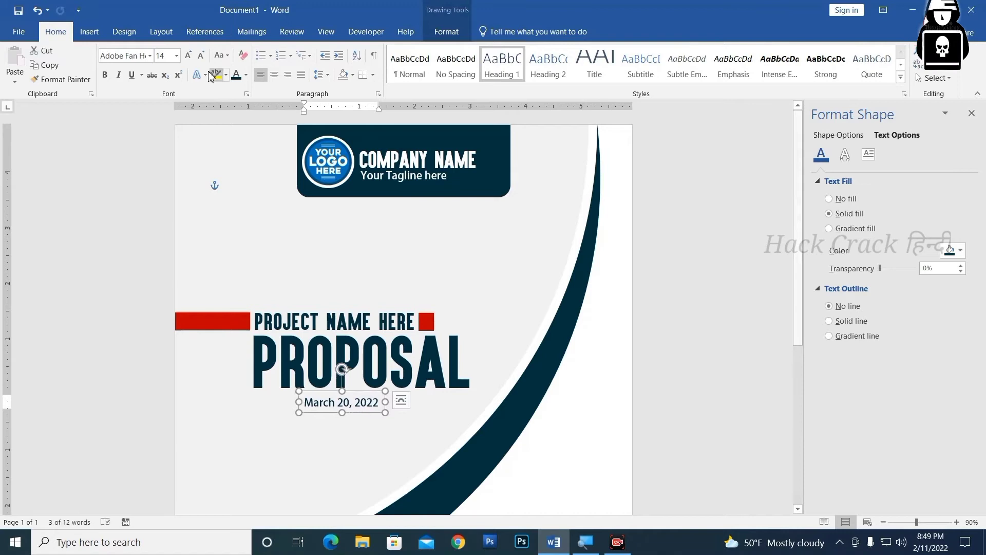
{"action": "left_click", "coordinate": [188, 56]}
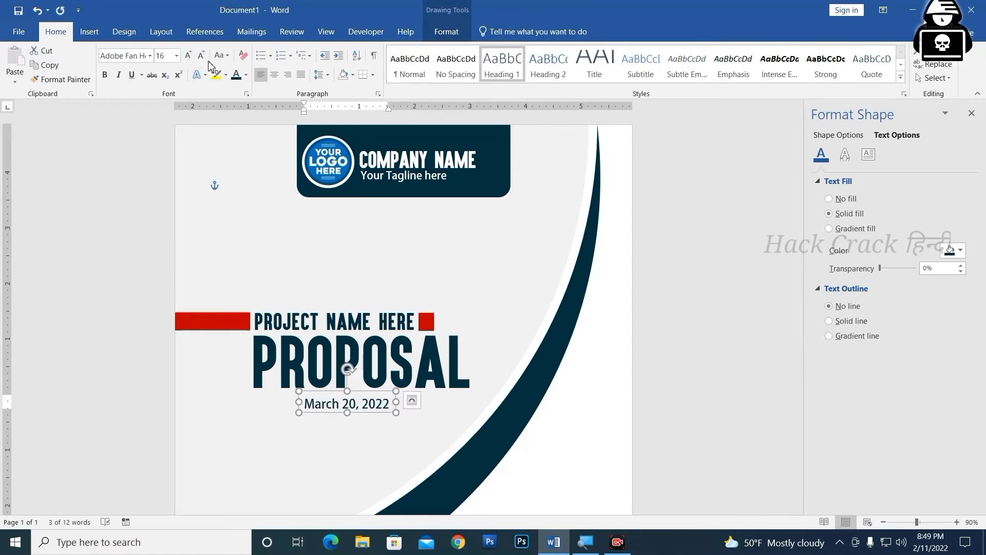
{"action": "left_click", "coordinate": [201, 56]}
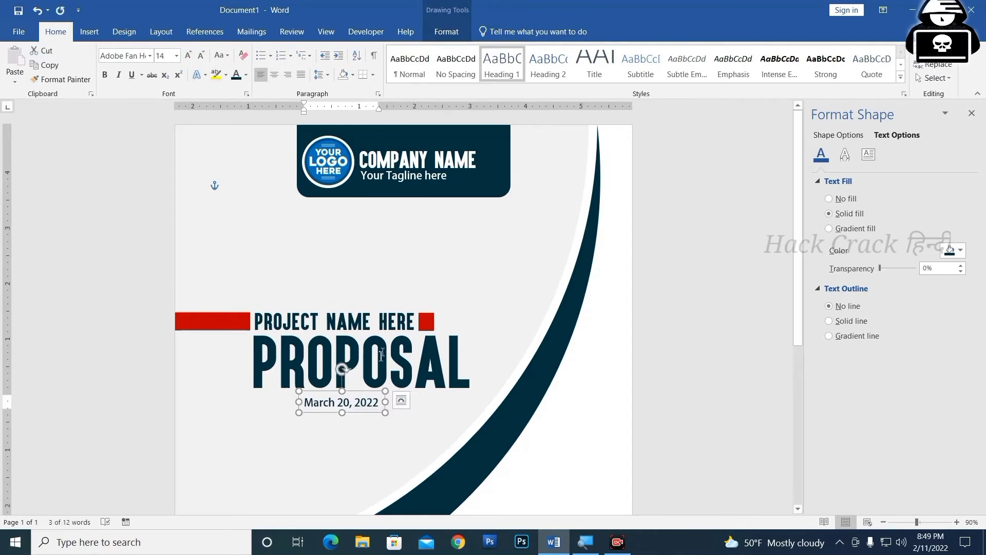
{"action": "left_click_drag", "start_coordinate": [360, 390], "coordinate": [362, 389]}
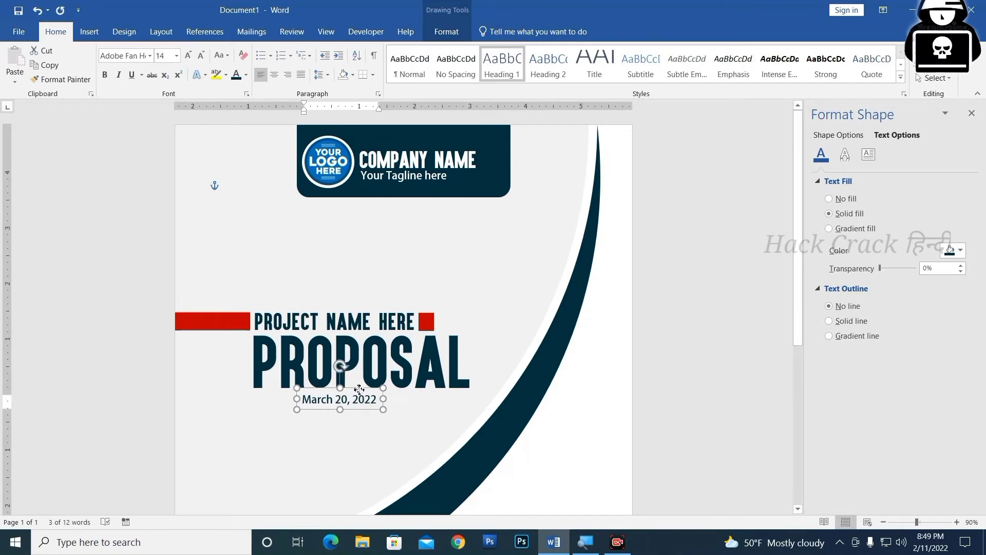
{"action": "left_click", "coordinate": [247, 75]}
Step: Ctrl-drag a copy of the March 20, 2022 date box down toward the page's bottom-left
{"action": "left_click", "coordinate": [247, 91]}
{"action": "left_click", "coordinate": [586, 346]}
{"action": "scroll", "coordinate": [547, 403], "scroll_direction": "down", "scroll_amount": 6}
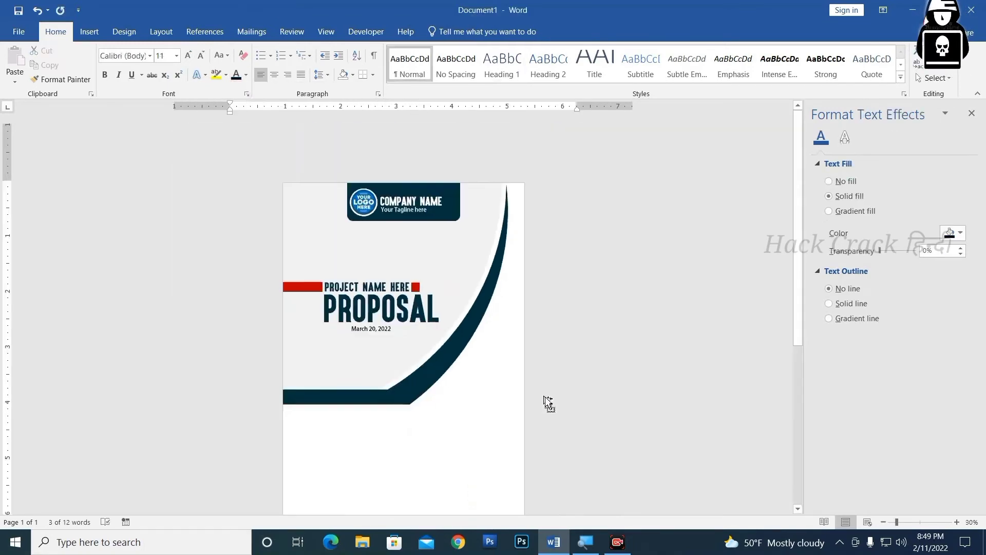
{"action": "scroll", "coordinate": [545, 411], "scroll_direction": "down", "scroll_amount": 2}
{"action": "scroll", "coordinate": [397, 370], "scroll_direction": "up", "scroll_amount": 3}
{"action": "scroll", "coordinate": [447, 379], "scroll_direction": "down", "scroll_amount": 3}
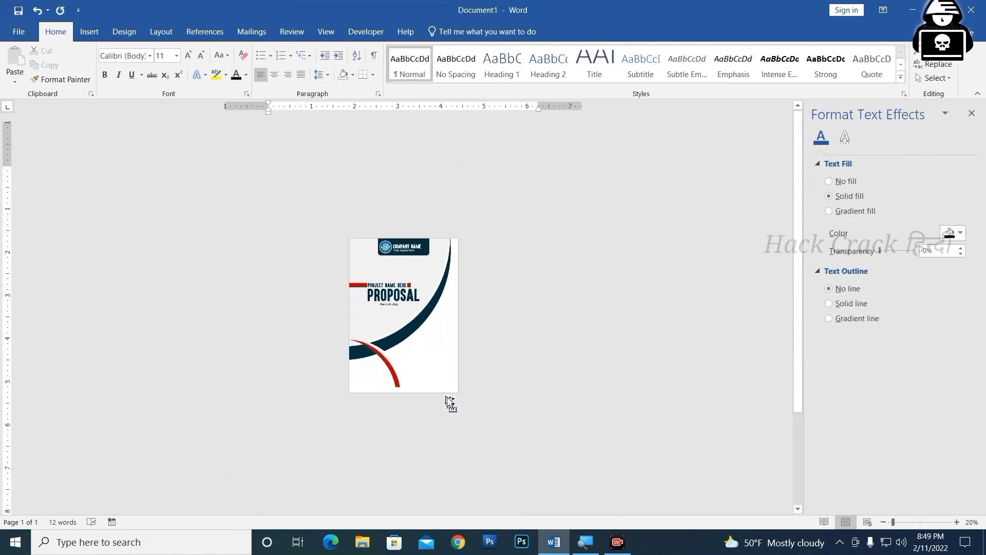
{"action": "scroll", "coordinate": [450, 404], "scroll_direction": "up", "scroll_amount": 4}
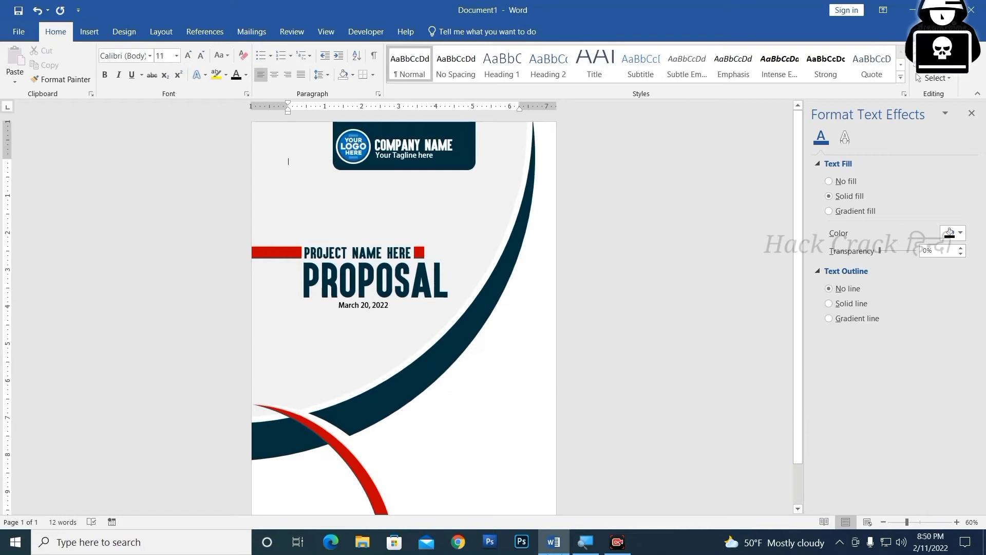
{"action": "scroll", "coordinate": [436, 488], "scroll_direction": "down", "scroll_amount": 2}
{"action": "left_click", "coordinate": [363, 269]}
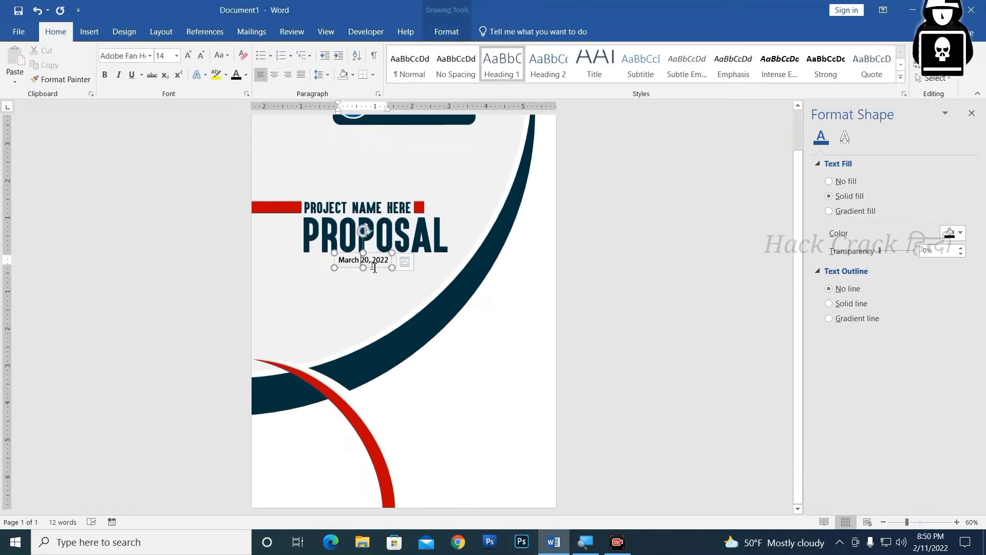
{"action": "left_click_drag", "start_coordinate": [373, 278], "coordinate": [372, 462]}
Step: Relabel the copied box 'Prepard By' and add a duplicate beneath it reading 'First, Last Name'
{"action": "scroll", "coordinate": [372, 461], "scroll_direction": "up", "scroll_amount": 5, "text": "ctrl"}
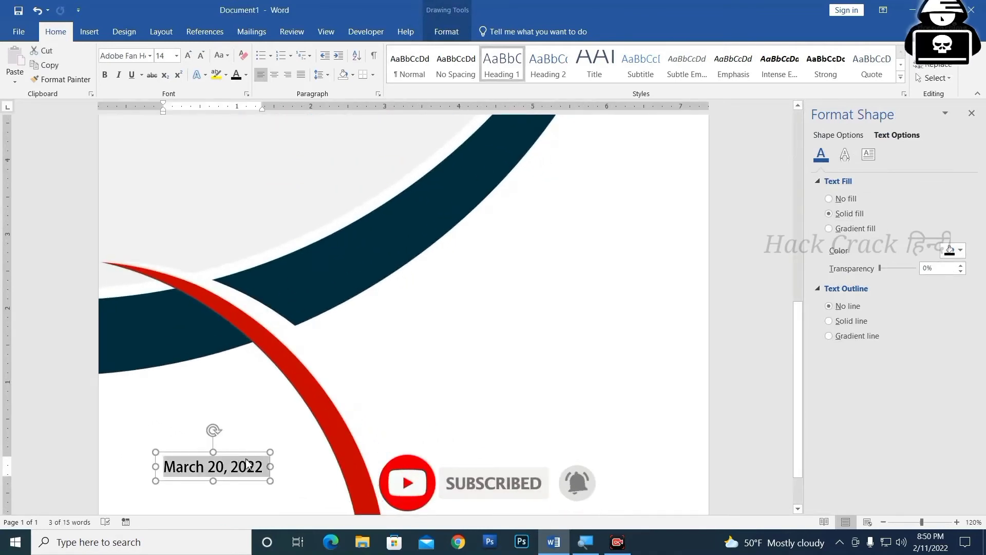
{"action": "type", "text": "Prepa"}
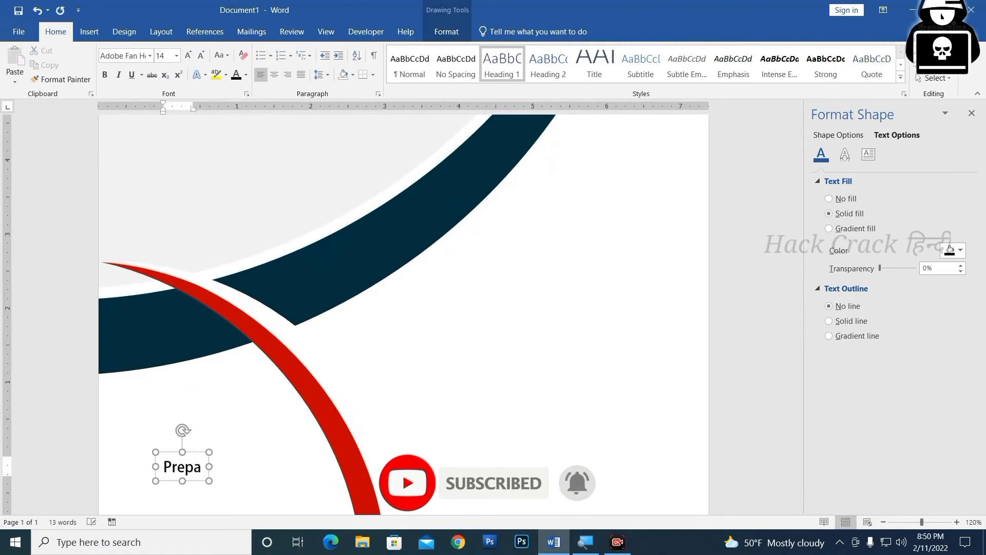
{"action": "type", "text": "rd By"}
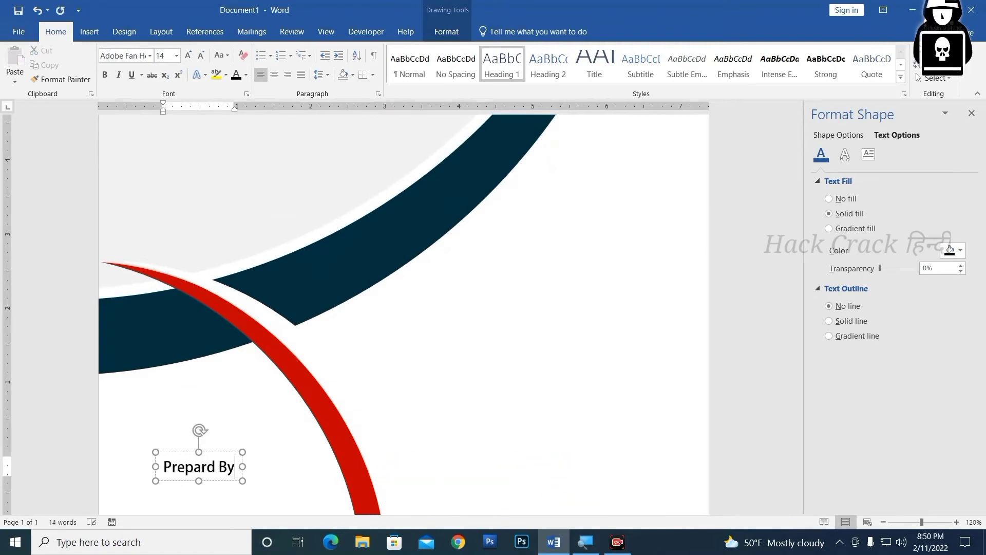
{"action": "left_click_drag", "start_coordinate": [210, 455], "coordinate": [229, 471]}
{"action": "key", "text": "ctrl+d"}
{"action": "triple_click", "coordinate": [226, 483]}
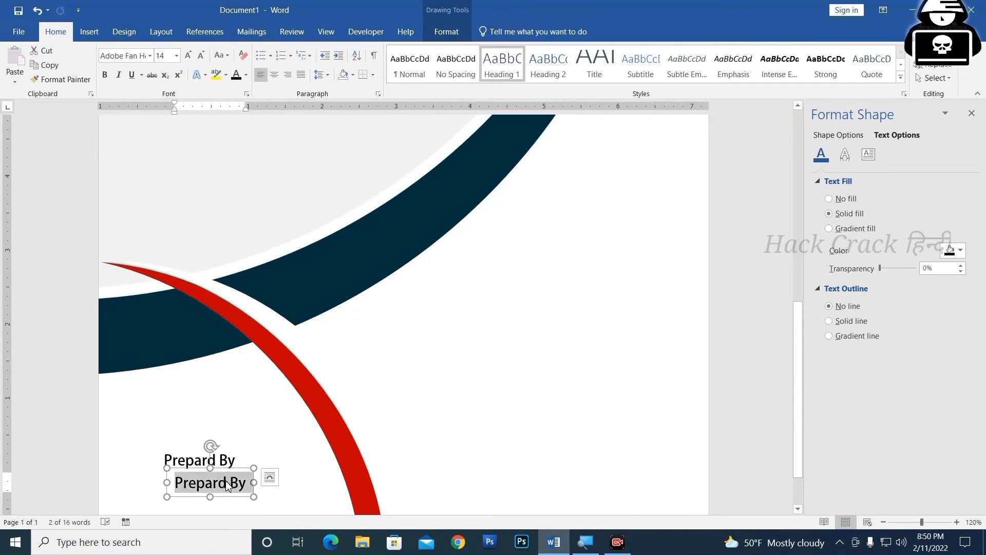
{"action": "type", "text": "Fi"}
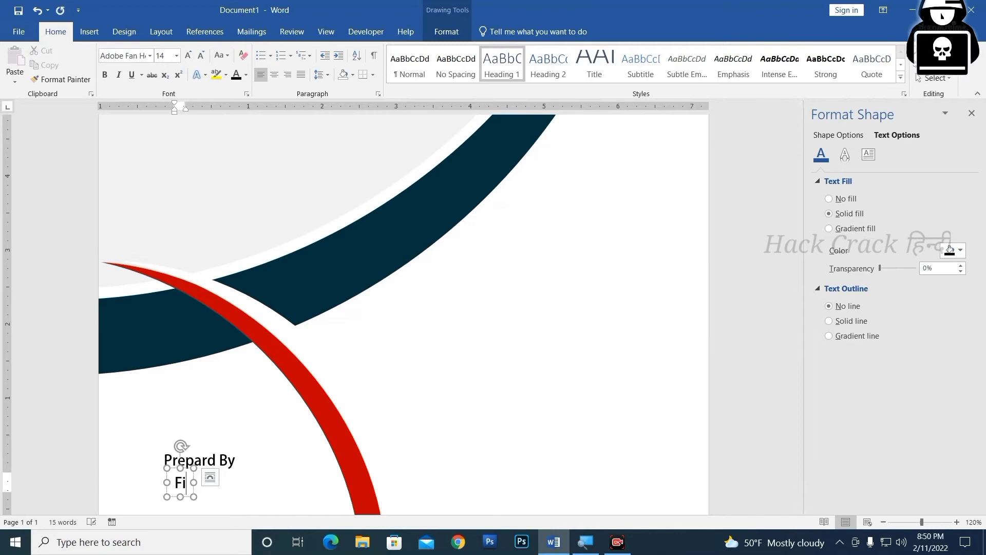
{"action": "type", "text": "rst, Last Name"}
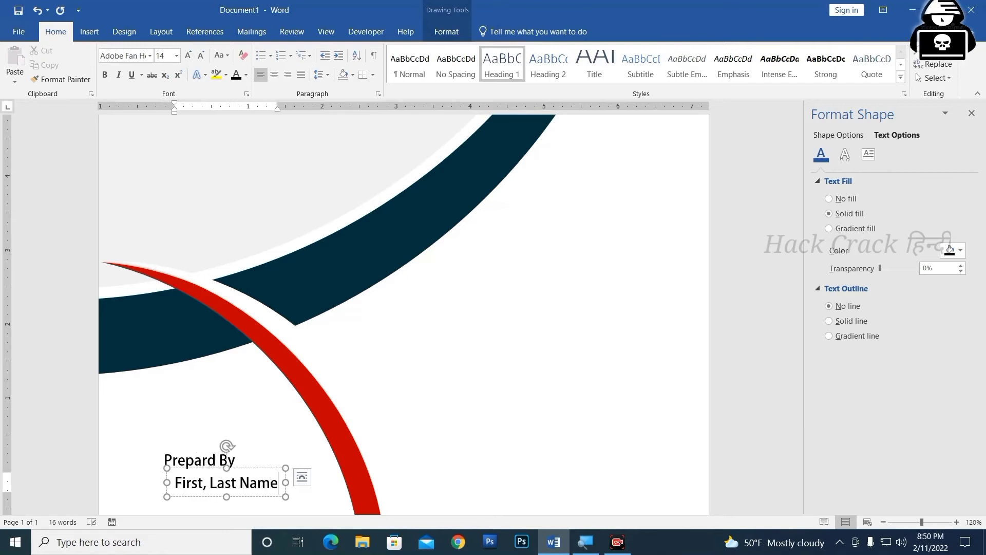
{"action": "mouse_move", "coordinate": [462, 247]}
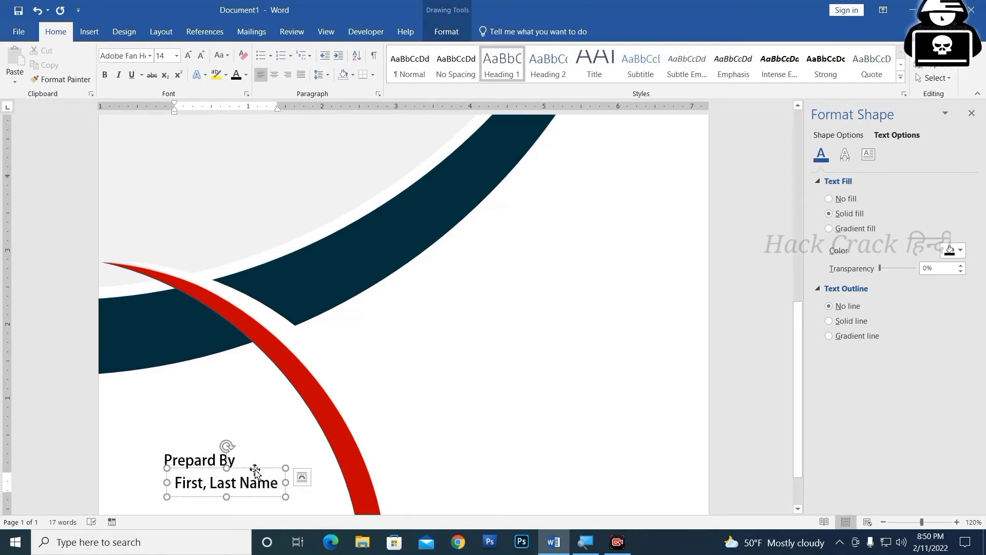
Step: Change the 'First, Last Name' text to the Arno Pro Smbd font
{"action": "left_click", "coordinate": [256, 470]}
{"action": "left_click", "coordinate": [150, 56]}
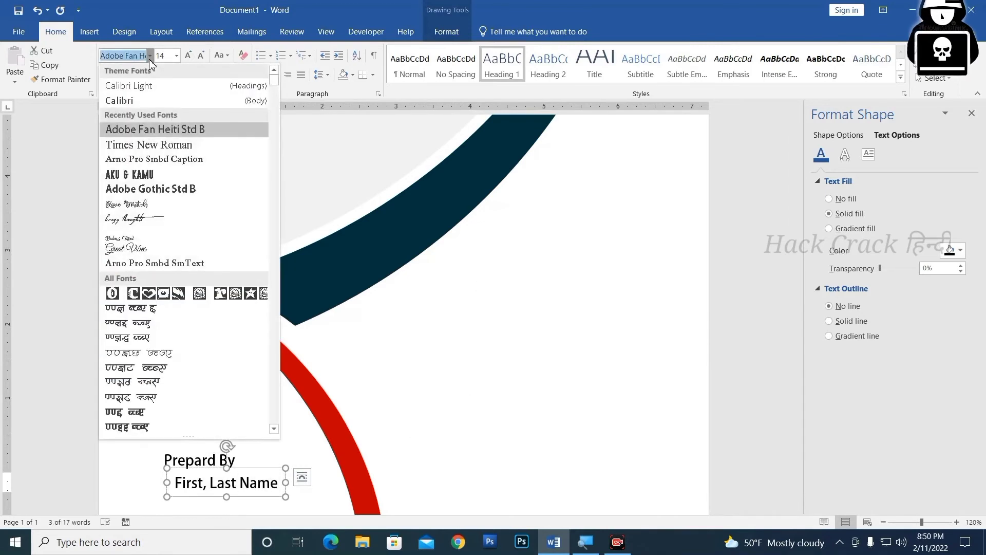
{"action": "scroll", "coordinate": [167, 277], "scroll_direction": "down", "scroll_amount": 5}
{"action": "scroll", "coordinate": [167, 288], "scroll_direction": "down", "scroll_amount": 5}
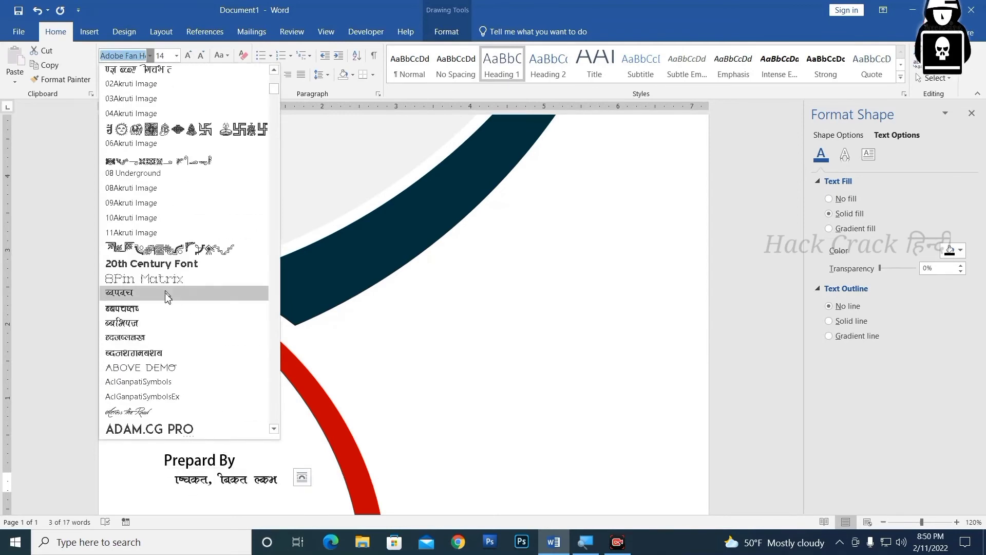
{"action": "scroll", "coordinate": [168, 243], "scroll_direction": "down", "scroll_amount": 7}
{"action": "scroll", "coordinate": [167, 244], "scroll_direction": "down", "scroll_amount": 1}
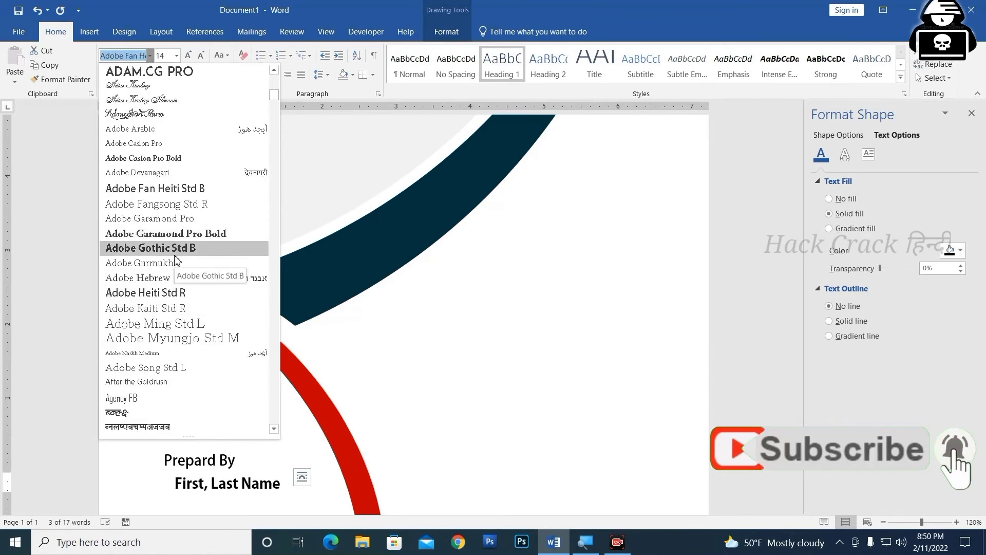
{"action": "scroll", "coordinate": [175, 288], "scroll_direction": "down", "scroll_amount": 4}
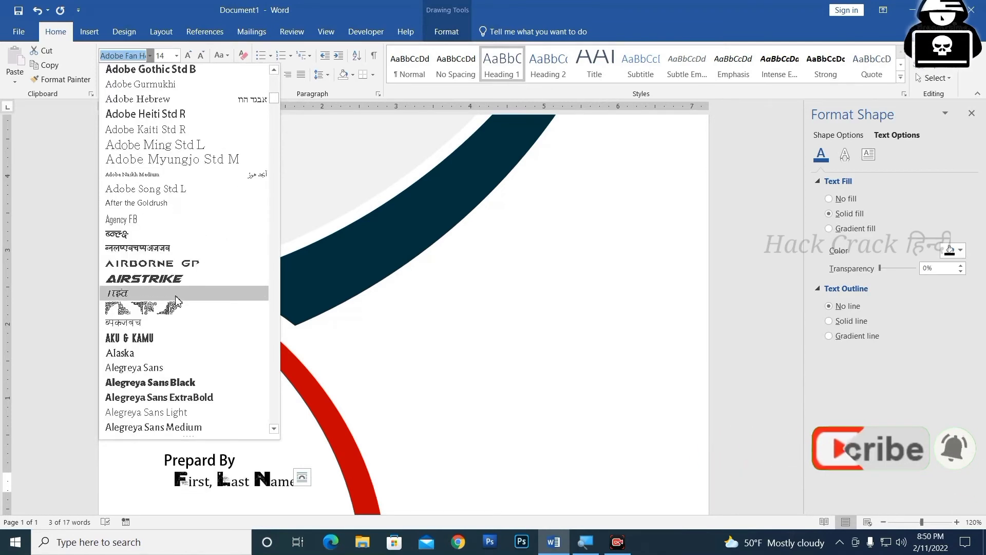
{"action": "scroll", "coordinate": [177, 309], "scroll_direction": "down", "scroll_amount": 1}
{"action": "scroll", "coordinate": [179, 342], "scroll_direction": "down", "scroll_amount": 5}
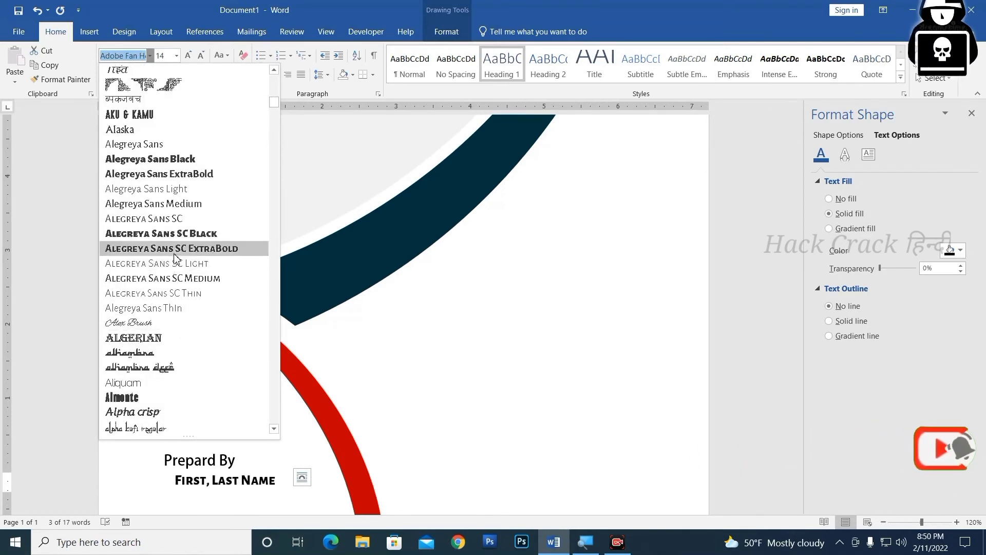
{"action": "scroll", "coordinate": [176, 283], "scroll_direction": "down", "scroll_amount": 3}
{"action": "scroll", "coordinate": [174, 282], "scroll_direction": "down", "scroll_amount": 2}
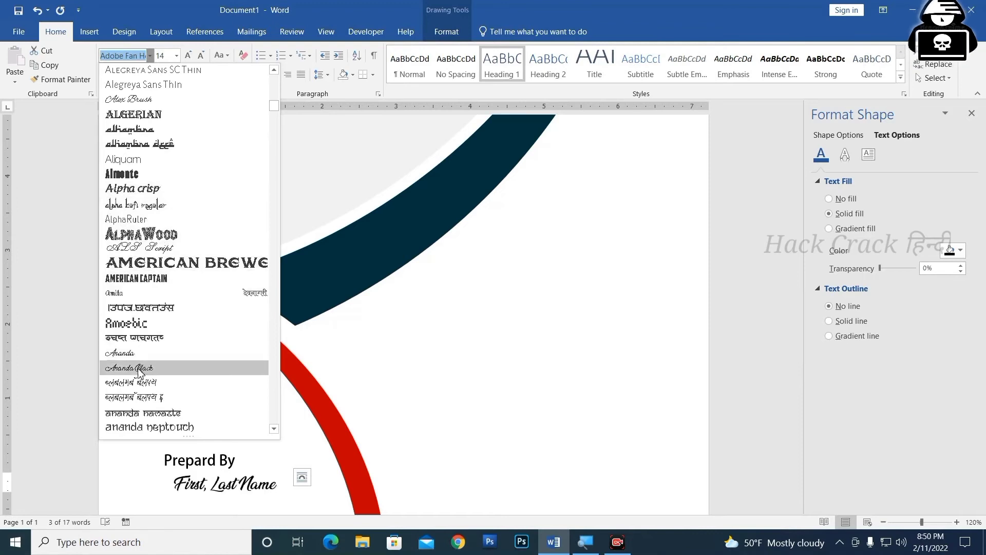
{"action": "scroll", "coordinate": [152, 383], "scroll_direction": "down", "scroll_amount": 4}
{"action": "scroll", "coordinate": [154, 355], "scroll_direction": "down", "scroll_amount": 4}
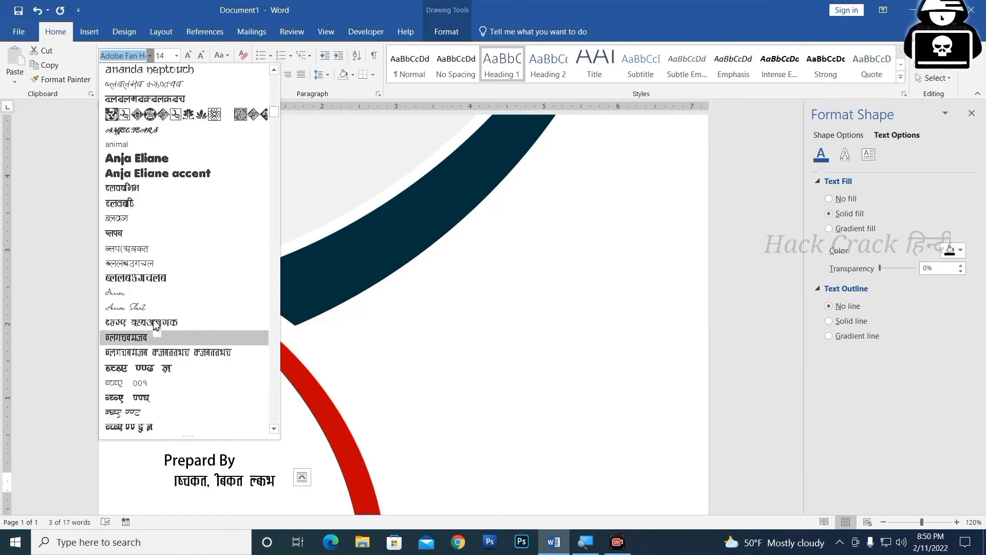
{"action": "scroll", "coordinate": [155, 318], "scroll_direction": "down", "scroll_amount": 4}
{"action": "scroll", "coordinate": [156, 309], "scroll_direction": "down", "scroll_amount": 3}
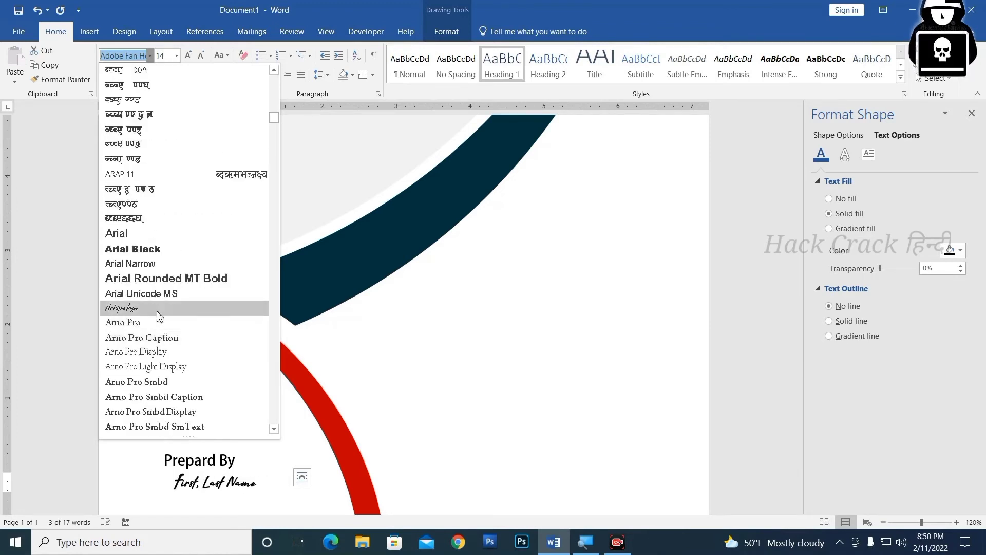
{"action": "scroll", "coordinate": [175, 406], "scroll_direction": "down", "scroll_amount": 1}
{"action": "left_click", "coordinate": [168, 397]}
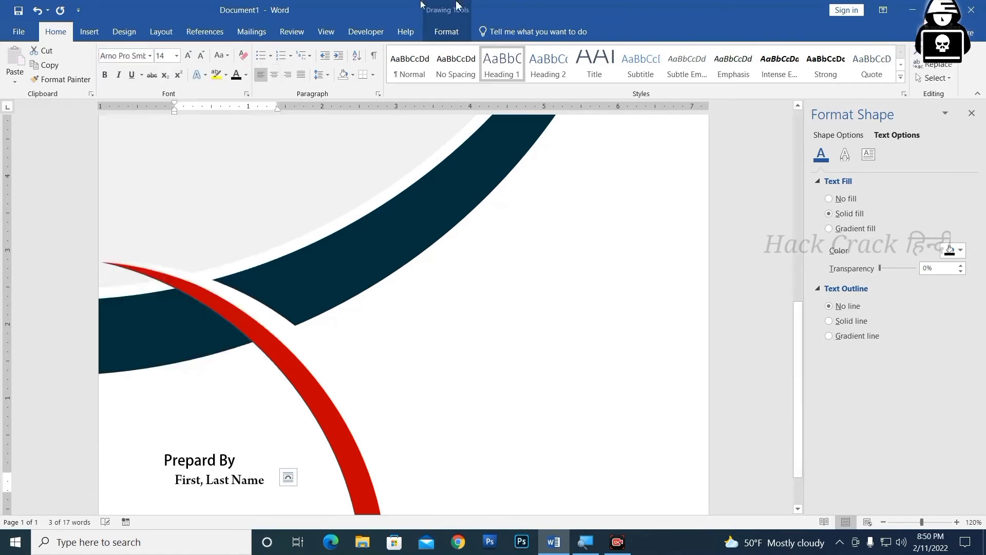
Step: Enlarge First, Last Name to 18 pt, centre it under Prepard By, and select the Prepard By text
{"action": "left_click", "coordinate": [188, 55]}
{"action": "left_click", "coordinate": [188, 55]}
{"action": "left_click_drag", "start_coordinate": [262, 473], "coordinate": [228, 468]}
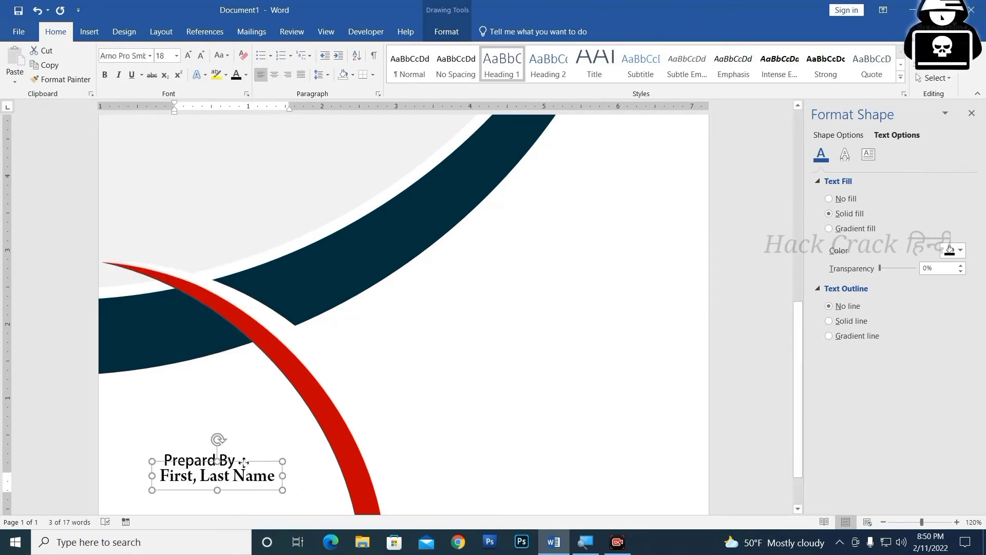
{"action": "scroll", "coordinate": [314, 432], "scroll_direction": "down", "scroll_amount": 3, "text": "ctrl"}
{"action": "scroll", "coordinate": [314, 432], "scroll_direction": "down", "scroll_amount": 4, "text": "ctrl"}
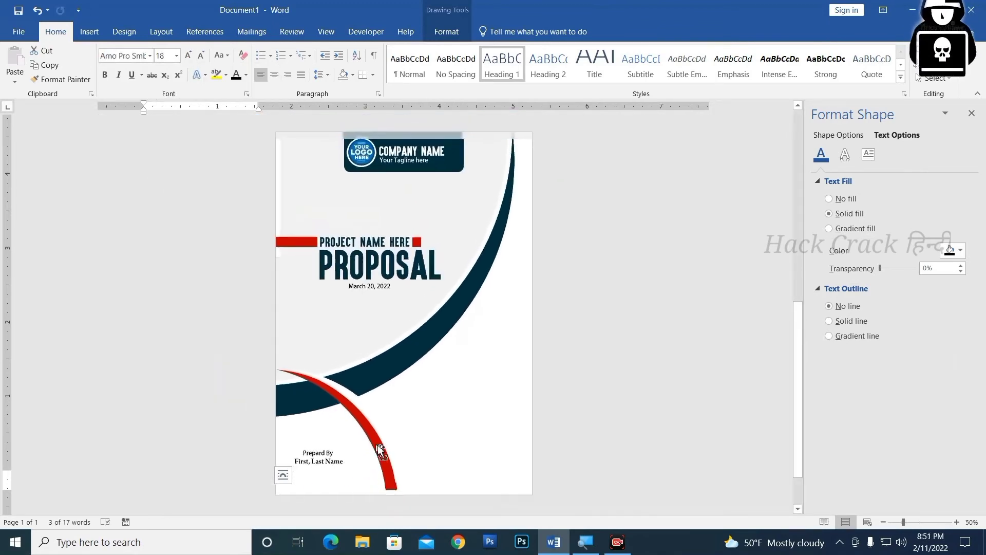
{"action": "scroll", "coordinate": [396, 414], "scroll_direction": "up", "scroll_amount": 4, "text": "ctrl"}
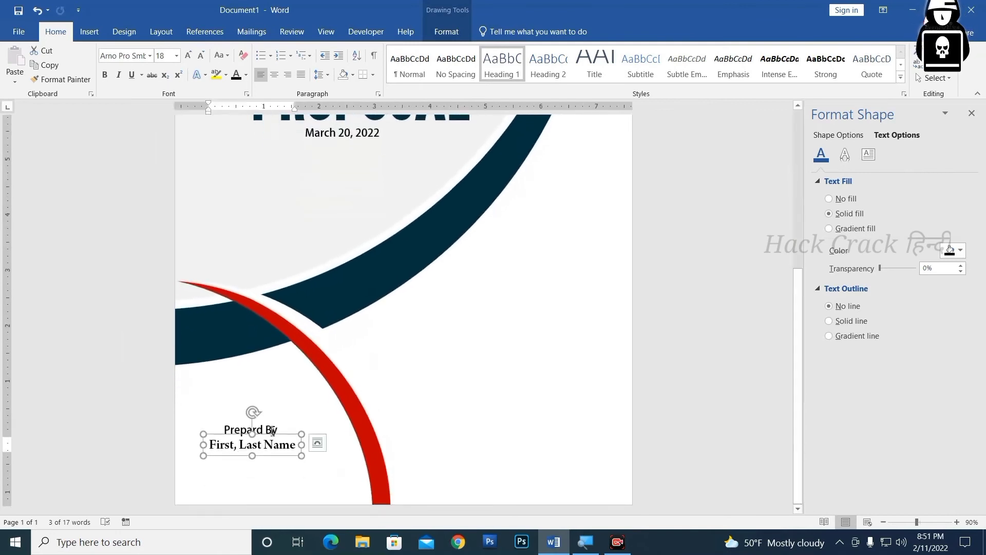
{"action": "left_click", "coordinate": [251, 433]}
{"action": "left_click_drag", "start_coordinate": [225, 433], "coordinate": [278, 433]}
{"action": "left_click", "coordinate": [151, 56]}
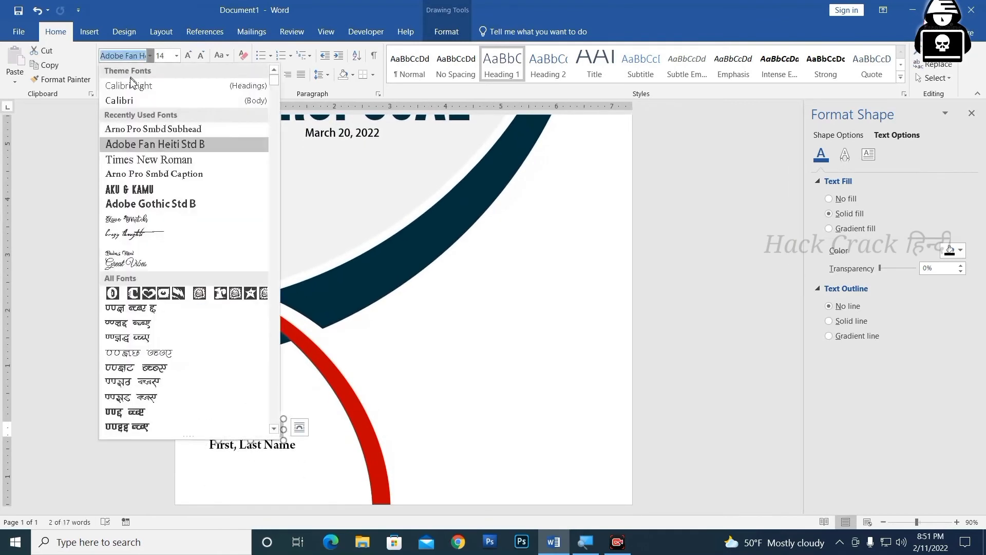
Step: Set Prepard By to Calibri (Body) and place a copy of the name box below the name line
{"action": "left_click", "coordinate": [131, 102]}
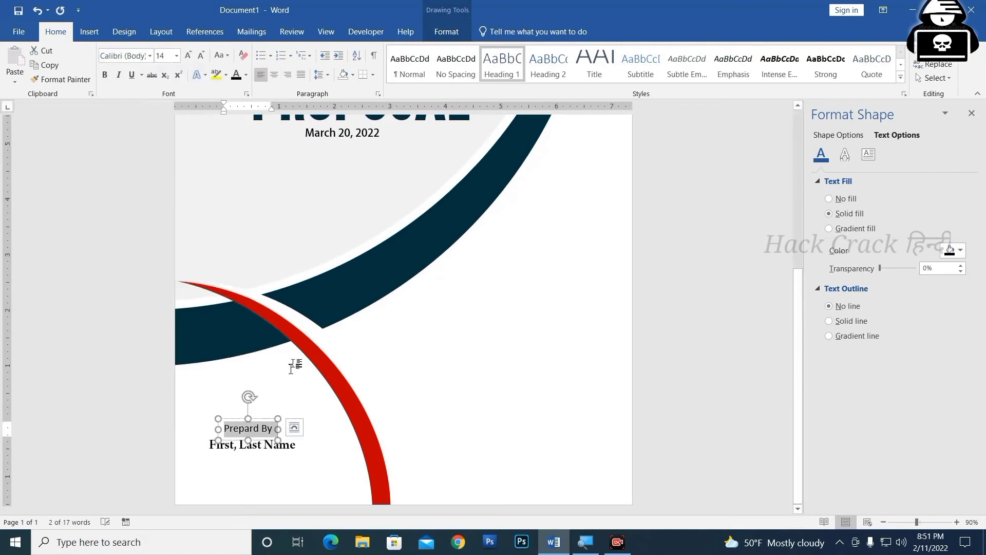
{"action": "left_click_drag", "start_coordinate": [265, 422], "coordinate": [266, 422]}
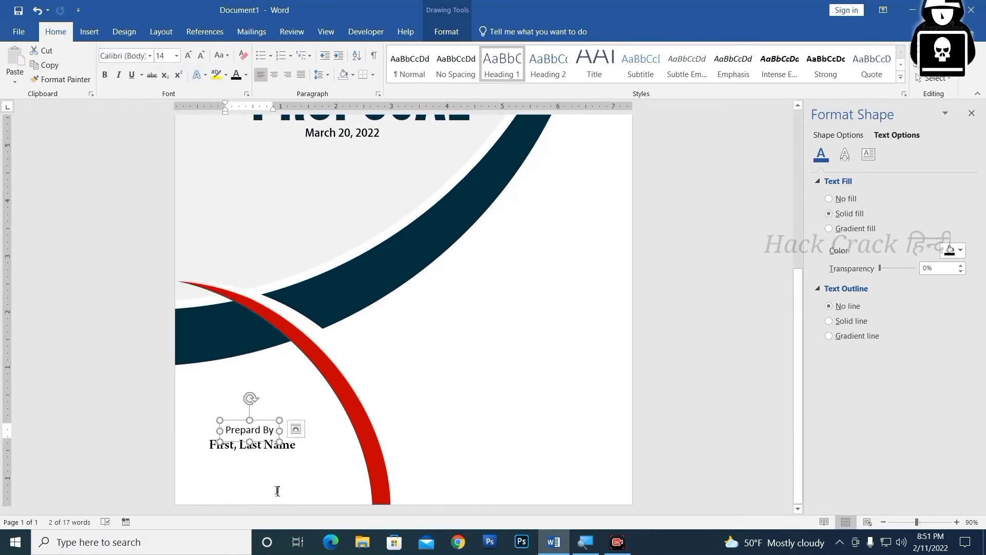
{"action": "left_click", "coordinate": [265, 450]}
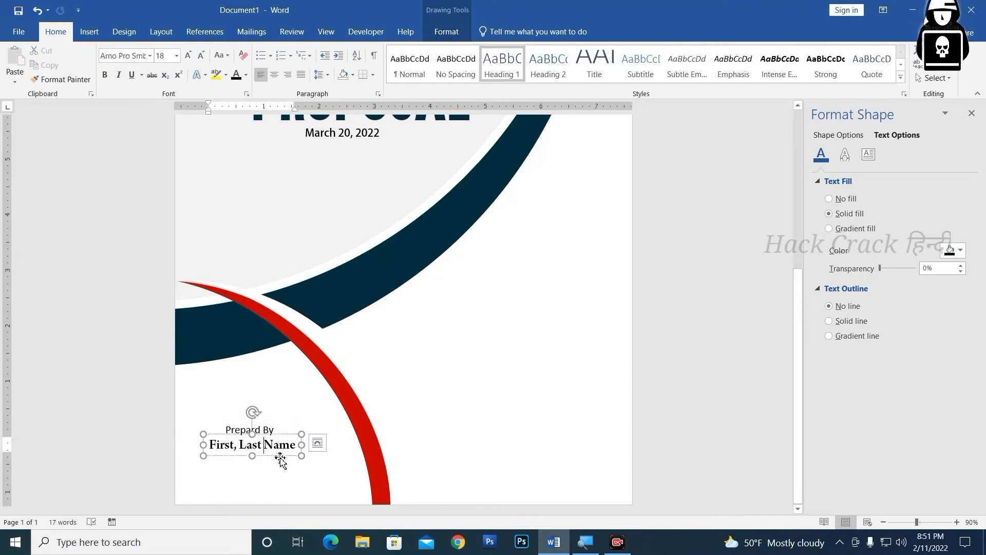
{"action": "key", "text": "ctrl+d"}
{"action": "left_click_drag", "start_coordinate": [284, 478], "coordinate": [281, 491]}
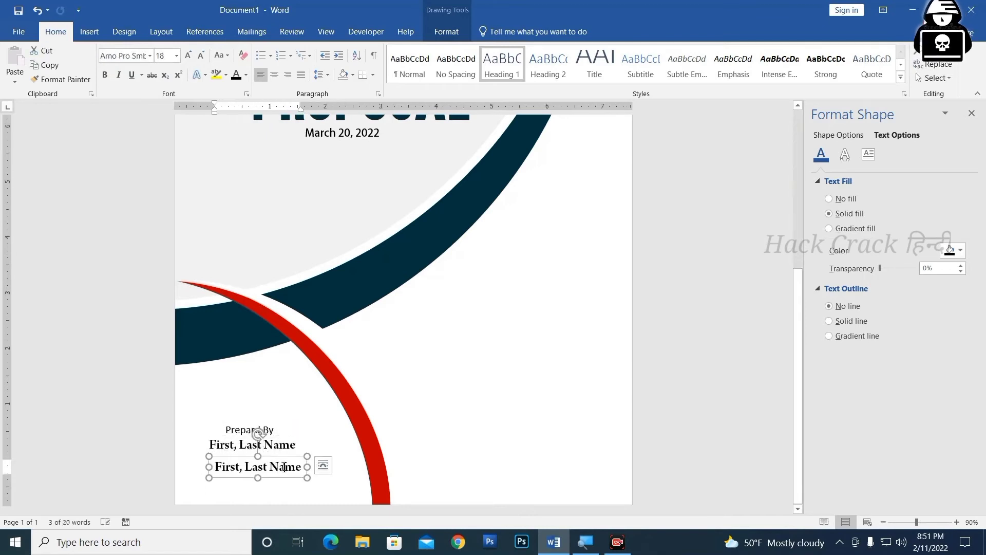
Step: Make the copy read 'Tagline Goes Here' at 12 pt, moved up close under the name
{"action": "type", "text": "Tagline G"}
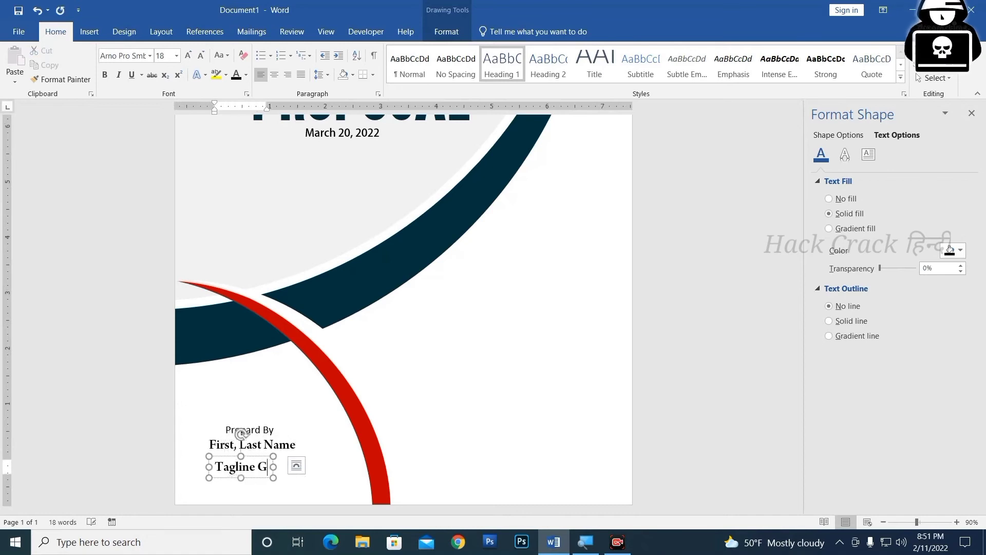
{"action": "type", "text": "oes Here"}
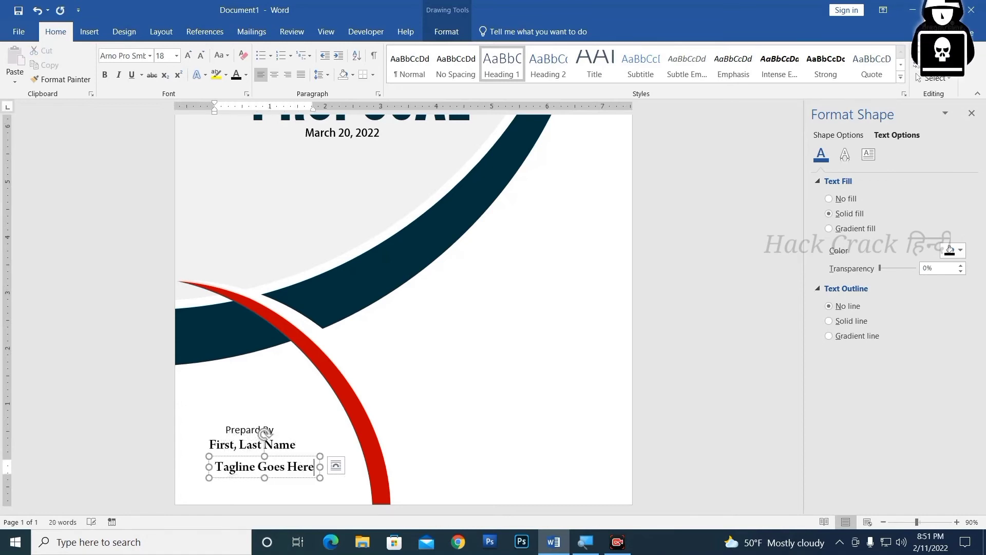
{"action": "key", "text": "ctrl+a"}
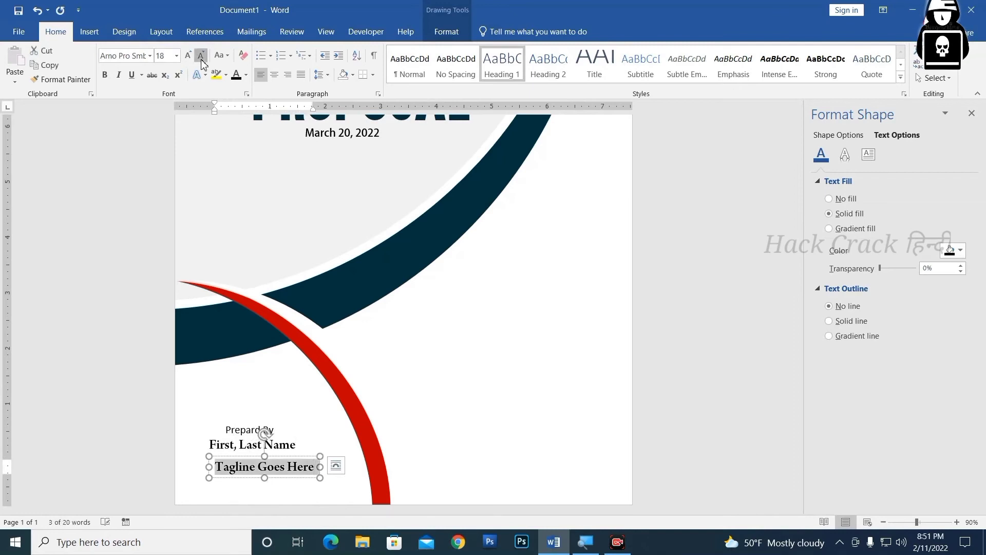
{"action": "left_click", "coordinate": [201, 56]}
{"action": "left_click", "coordinate": [201, 57]}
{"action": "left_click", "coordinate": [202, 56]}
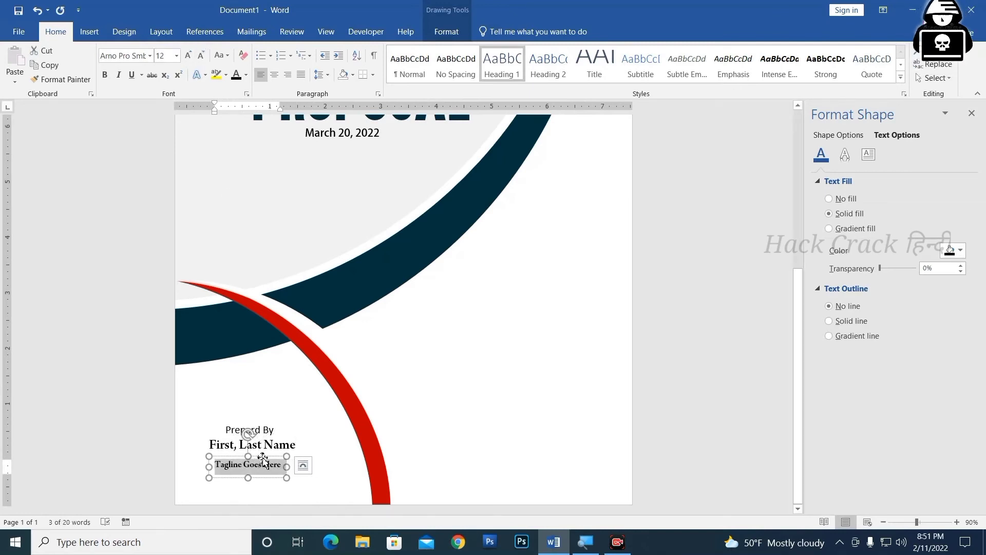
{"action": "left_click_drag", "start_coordinate": [263, 459], "coordinate": [262, 448]}
{"action": "left_click", "coordinate": [262, 426]}
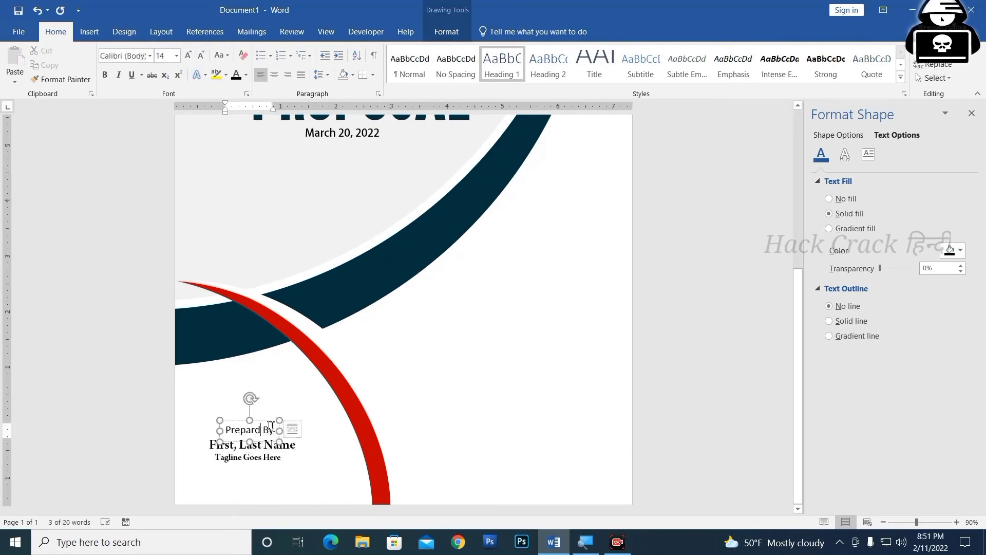
{"action": "scroll", "coordinate": [379, 355], "scroll_direction": "up", "scroll_amount": 6}
{"action": "scroll", "coordinate": [379, 355], "scroll_direction": "down", "scroll_amount": 6}
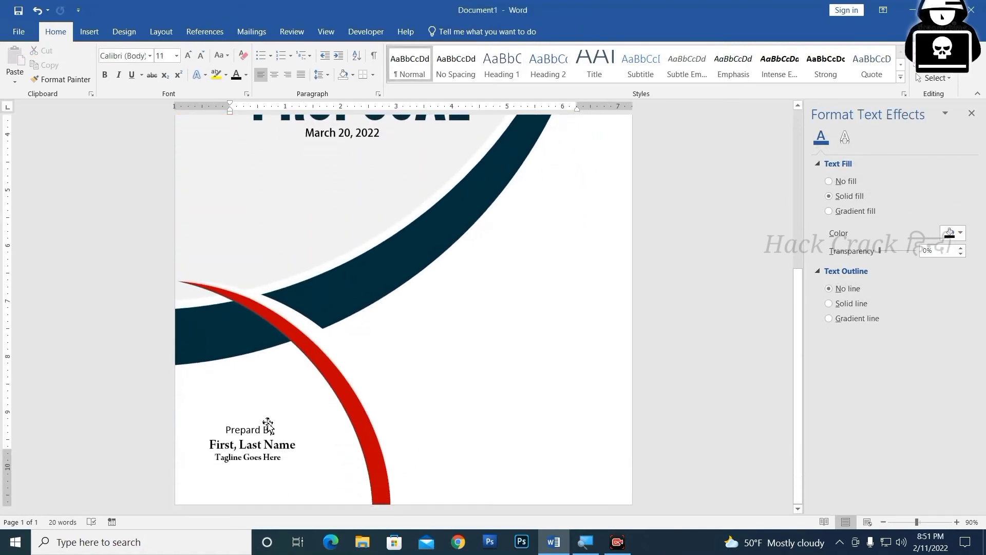
Step: Underline the Prepard By heading
{"action": "left_click", "coordinate": [265, 429]}
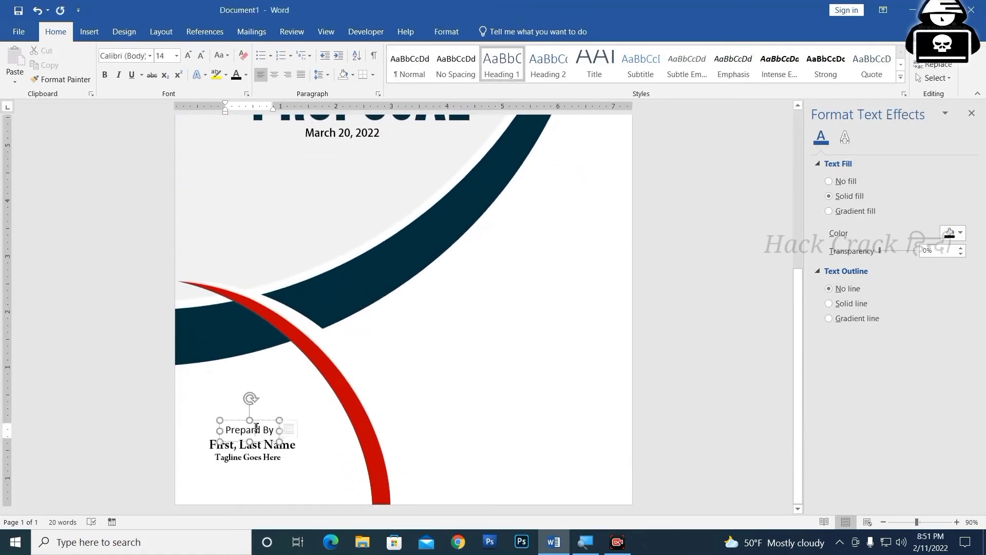
{"action": "left_click", "coordinate": [132, 74]}
{"action": "scroll", "coordinate": [565, 389], "scroll_direction": "up", "scroll_amount": 6}
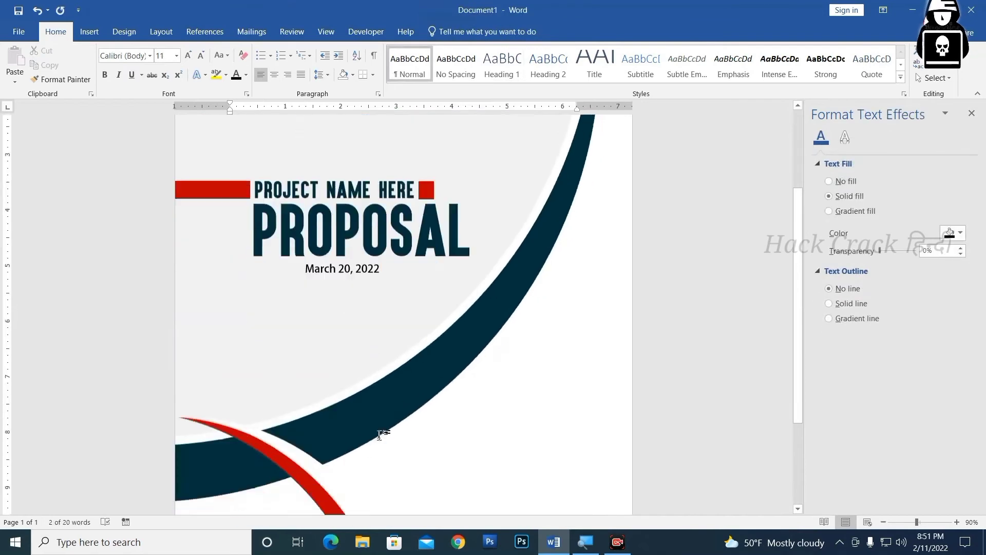
{"action": "scroll", "coordinate": [308, 447], "scroll_direction": "down", "scroll_amount": 6}
{"action": "left_click", "coordinate": [227, 462]}
{"action": "scroll", "coordinate": [288, 442], "scroll_direction": "up", "scroll_amount": 4}
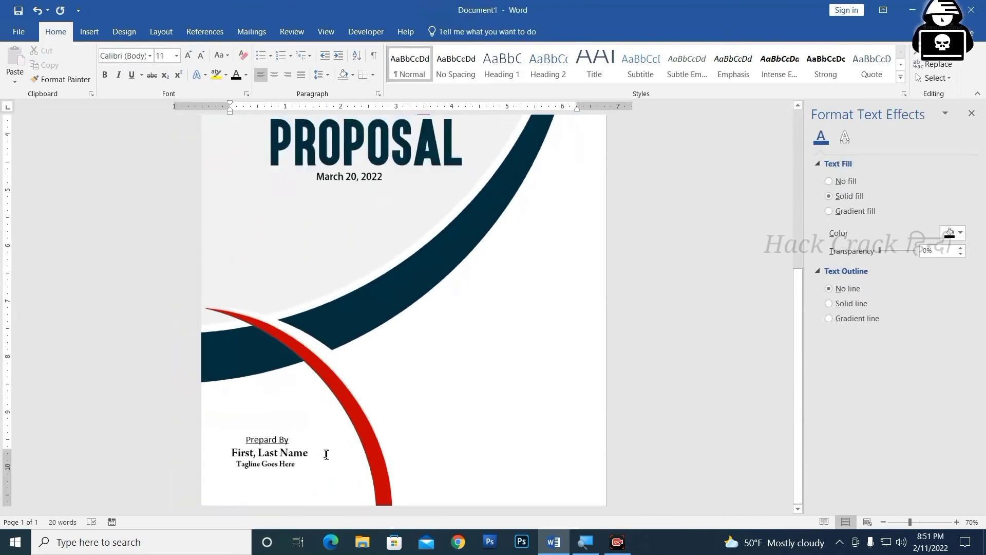
{"action": "scroll", "coordinate": [308, 452], "scroll_direction": "down", "scroll_amount": 3}
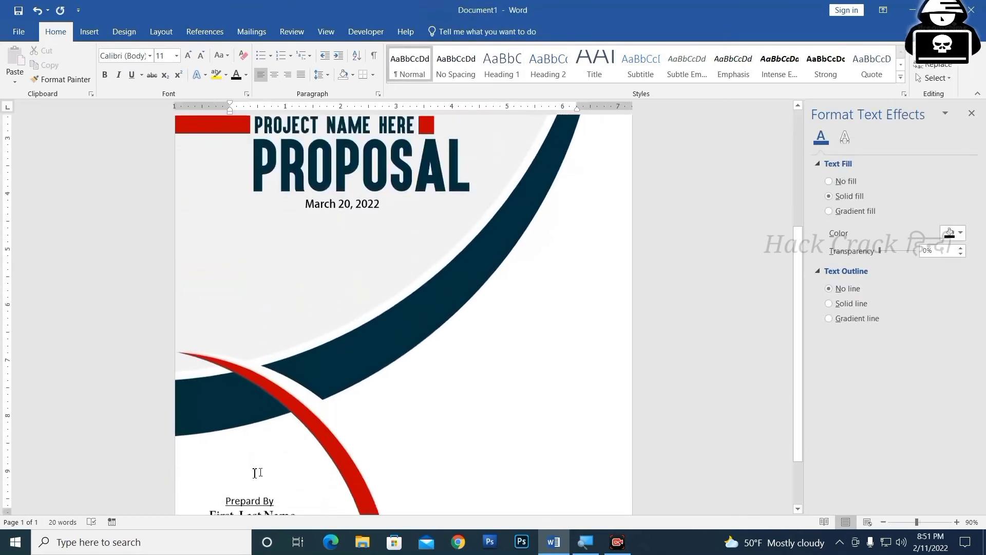
{"action": "scroll", "coordinate": [300, 488], "scroll_direction": "down", "scroll_amount": 1}
Step: Nudge the tagline slightly right so the contact block lines up
{"action": "left_click", "coordinate": [271, 457]}
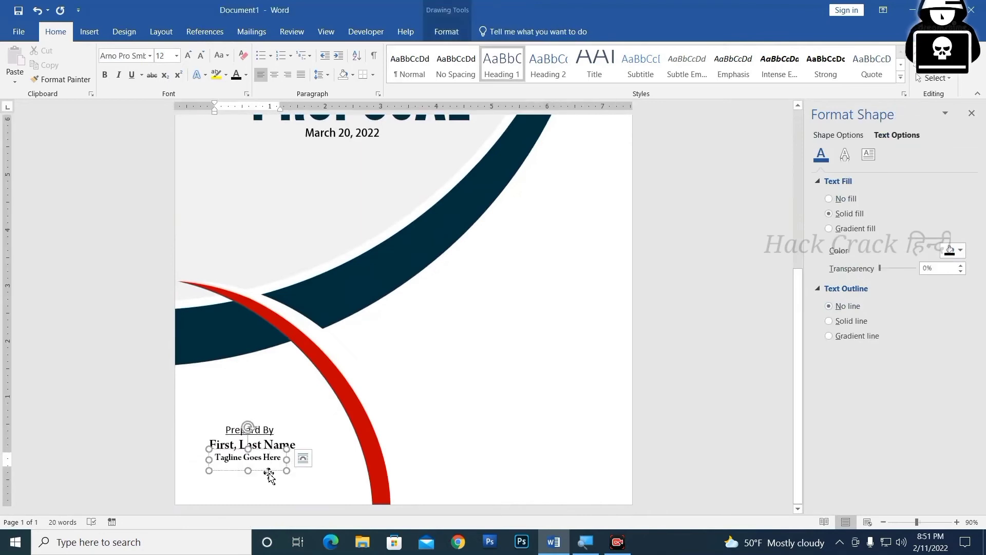
{"action": "left_click_drag", "start_coordinate": [273, 472], "coordinate": [275, 472]}
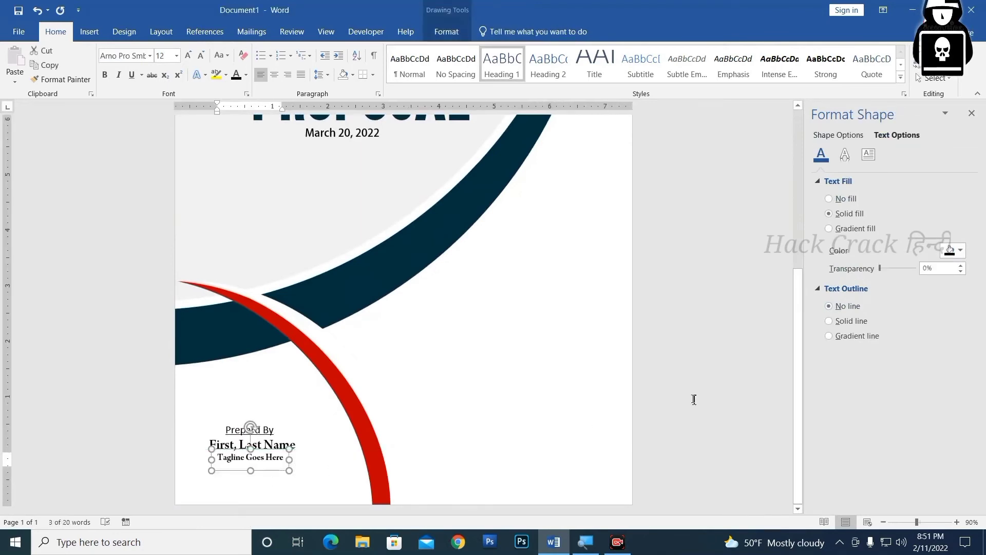
{"action": "scroll", "coordinate": [695, 400], "scroll_direction": "down", "scroll_amount": 5, "text": "ctrl"}
{"action": "left_click", "coordinate": [616, 348]}
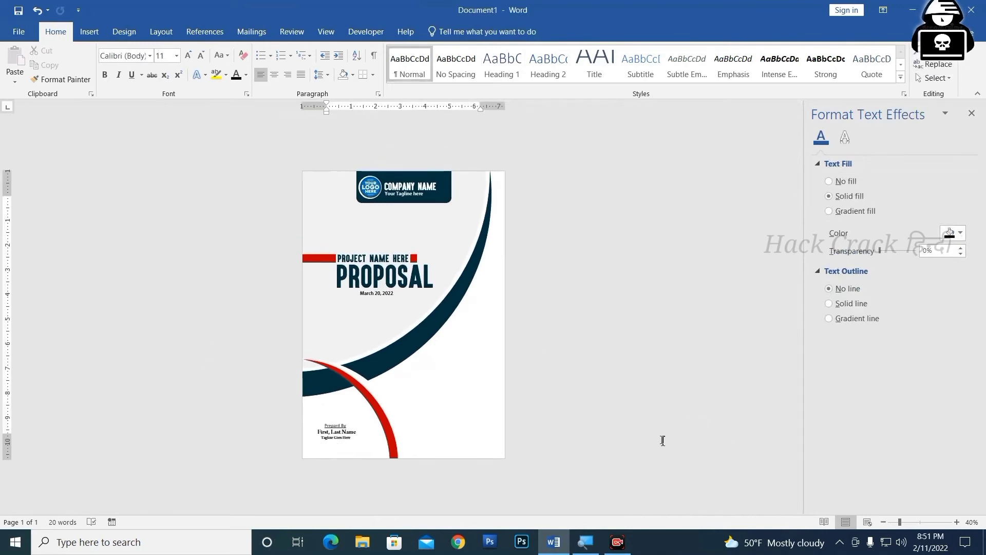
{"action": "scroll", "coordinate": [467, 389], "scroll_direction": "up", "scroll_amount": 2, "text": "ctrl"}
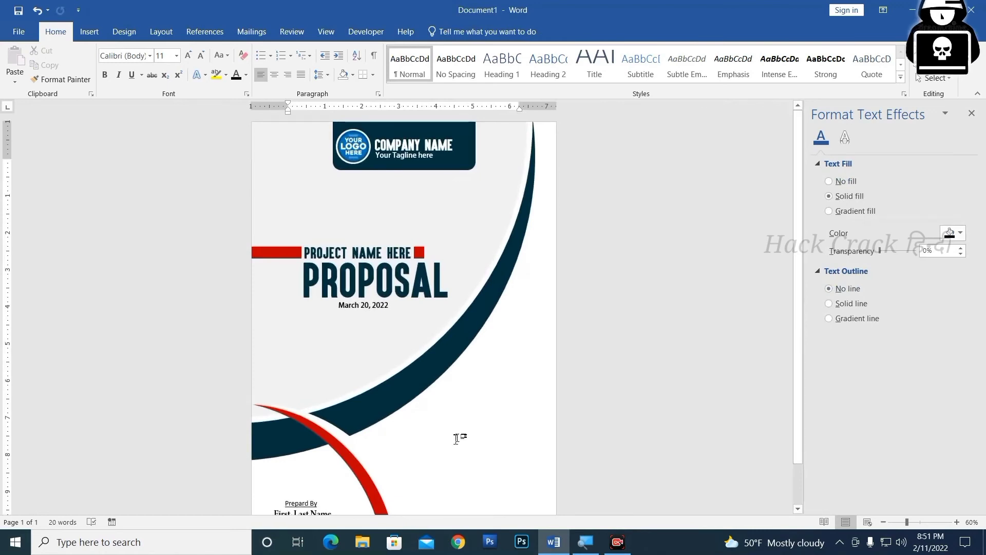
{"action": "scroll", "coordinate": [446, 430], "scroll_direction": "down", "scroll_amount": 2}
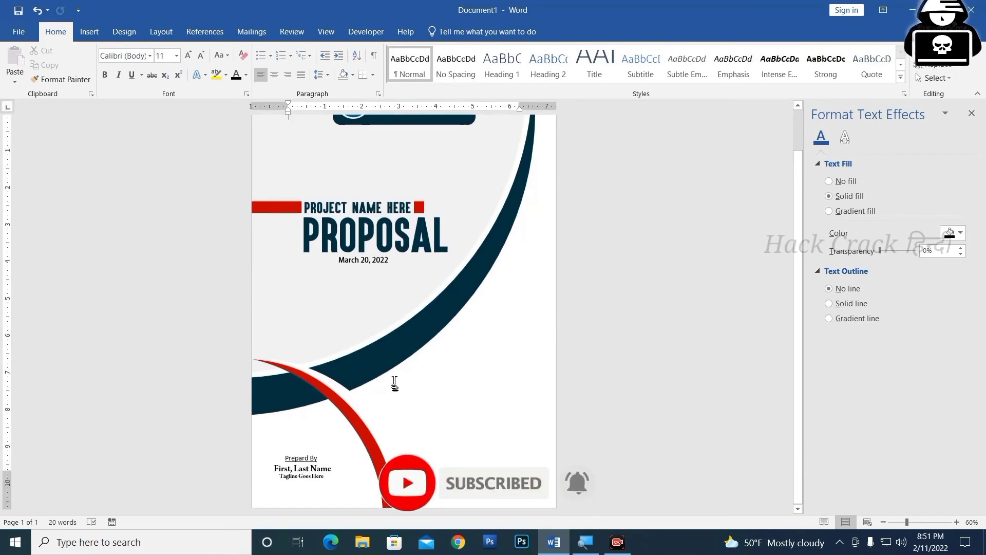
{"action": "scroll", "coordinate": [465, 404], "scroll_direction": "up", "scroll_amount": 1, "text": "ctrl"}
{"action": "scroll", "coordinate": [412, 432], "scroll_direction": "down", "scroll_amount": 2}
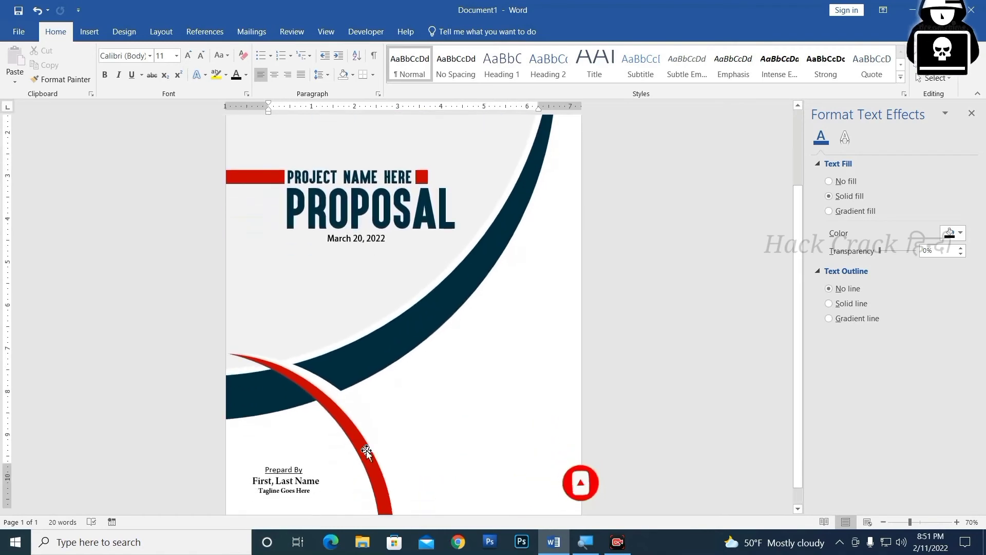
{"action": "left_click", "coordinate": [289, 447]}
Step: Copy the Prepard By box to the right side below the navy arc and retype it 'Presented For'
{"action": "mouse_move", "coordinate": [298, 437]}
{"action": "left_mouse_down"}
{"action": "mouse_move", "coordinate": [306, 444]}
{"action": "mouse_move", "coordinate": [457, 348]}
{"action": "left_mouse_up"}
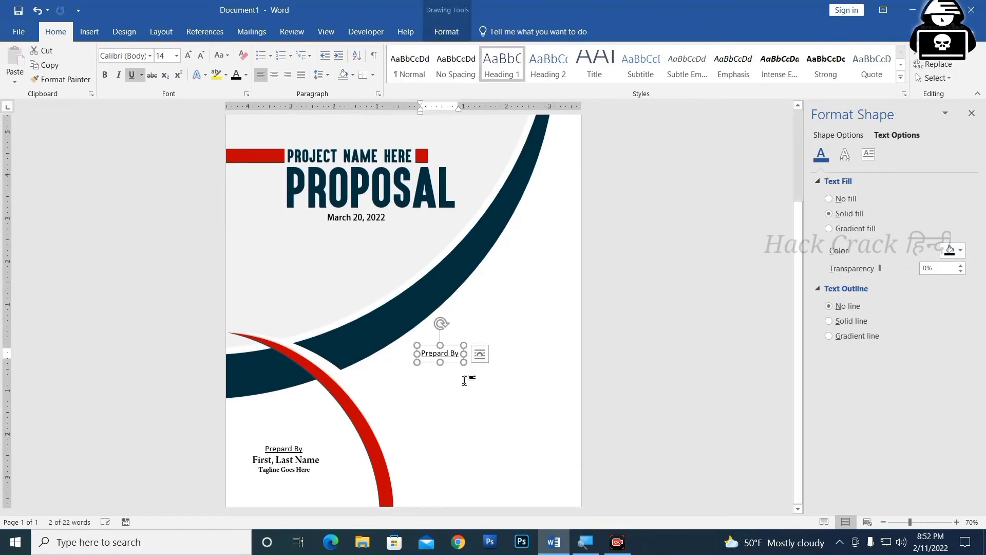
{"action": "scroll", "coordinate": [474, 367], "scroll_direction": "up", "scroll_amount": 4}
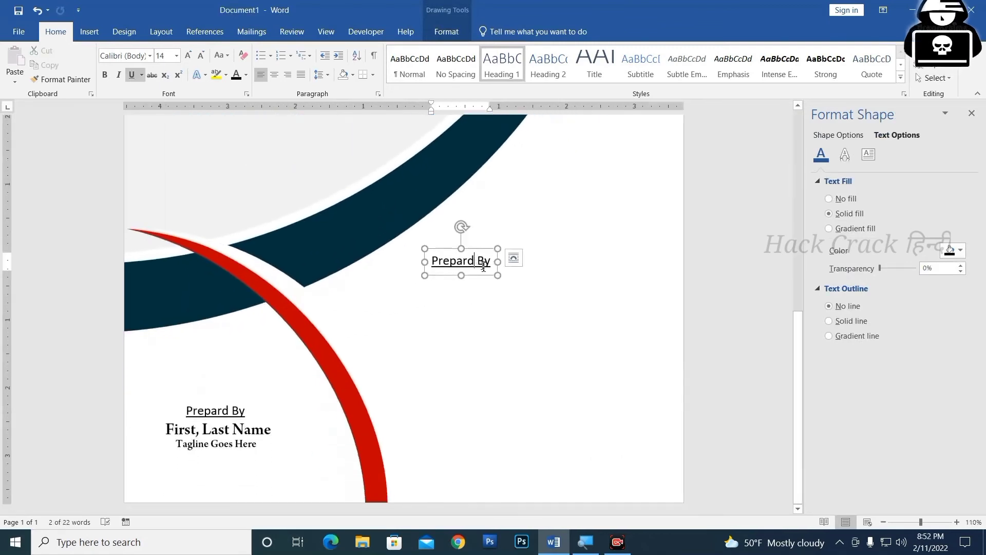
{"action": "left_click", "coordinate": [514, 258]}
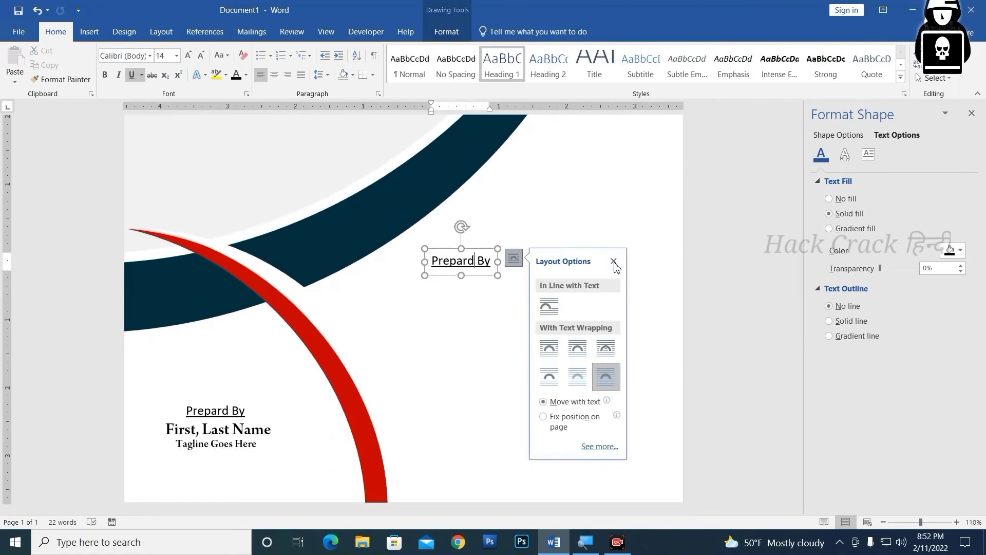
{"action": "left_click", "coordinate": [614, 261]}
{"action": "triple_click", "coordinate": [489, 267]}
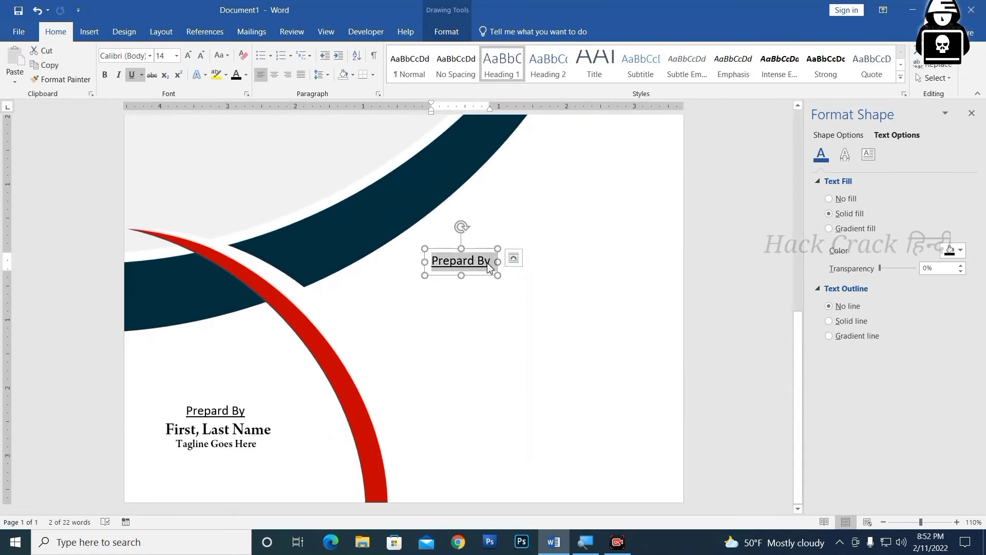
{"action": "type", "text": "Presented For"}
Step: Make Presented For bold 20 pt without underline and nudge it slightly right
{"action": "key", "text": "ctrl+a"}
{"action": "left_click", "coordinate": [132, 75]}
{"action": "left_click", "coordinate": [105, 77]}
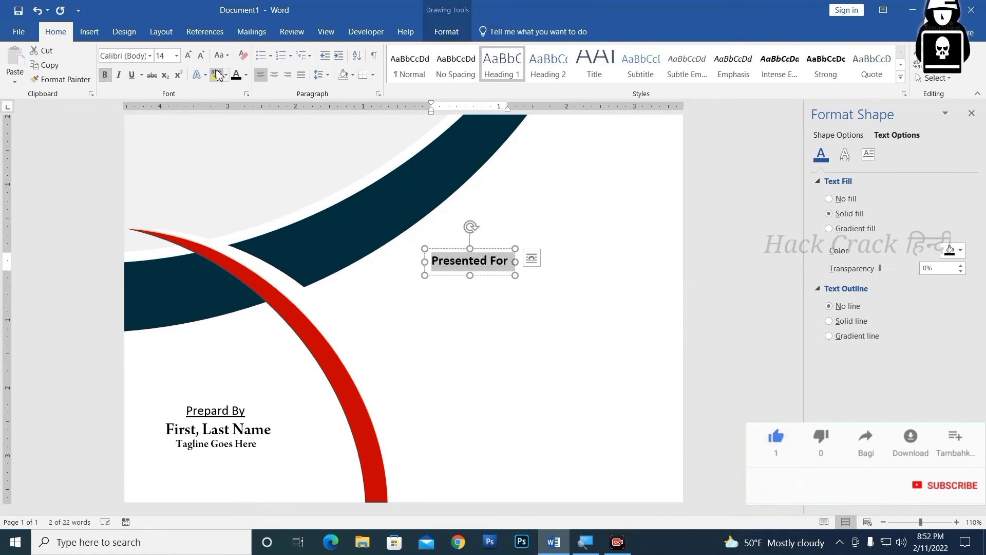
{"action": "left_click", "coordinate": [188, 57]}
{"action": "left_click", "coordinate": [189, 57]}
{"action": "left_click", "coordinate": [188, 56]}
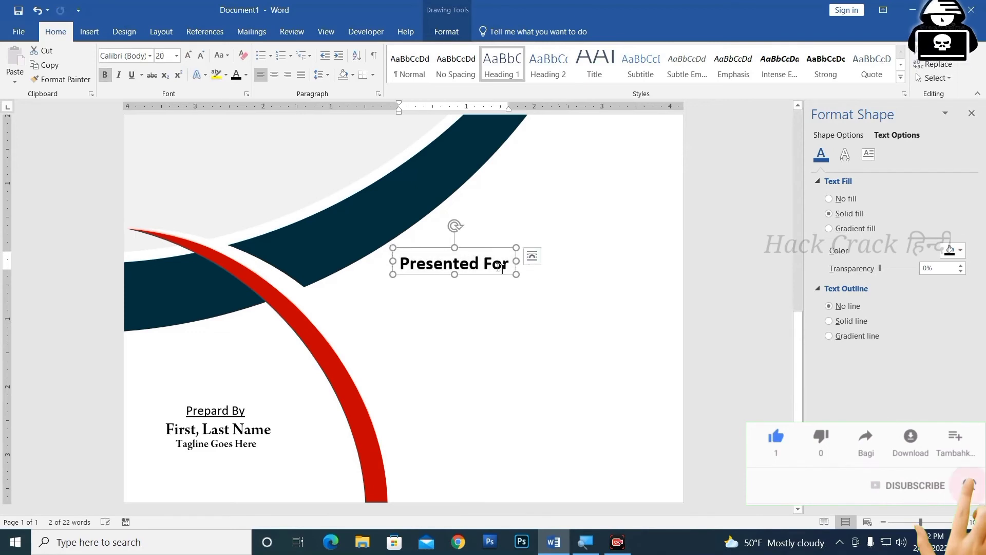
{"action": "scroll", "coordinate": [531, 315], "scroll_direction": "down", "scroll_amount": 5, "text": "ctrl"}
{"action": "scroll", "coordinate": [553, 330], "scroll_direction": "down", "scroll_amount": 5, "text": "ctrl"}
{"action": "scroll", "coordinate": [552, 329], "scroll_direction": "up", "scroll_amount": 6, "text": "ctrl"}
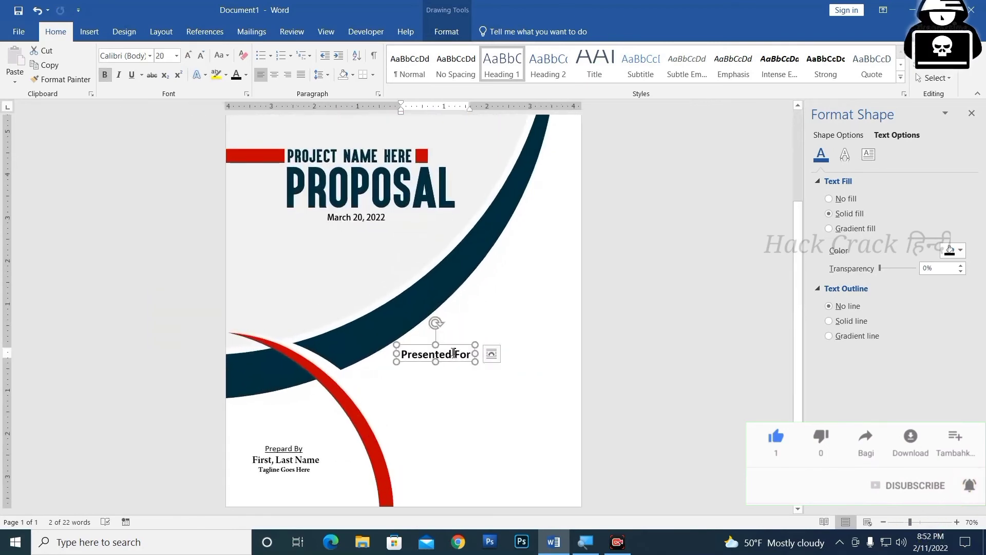
{"action": "left_click_drag", "start_coordinate": [454, 348], "coordinate": [459, 348]}
Step: Draw a straight horizontal line beneath the Presented For heading
{"action": "left_click", "coordinate": [409, 341]}
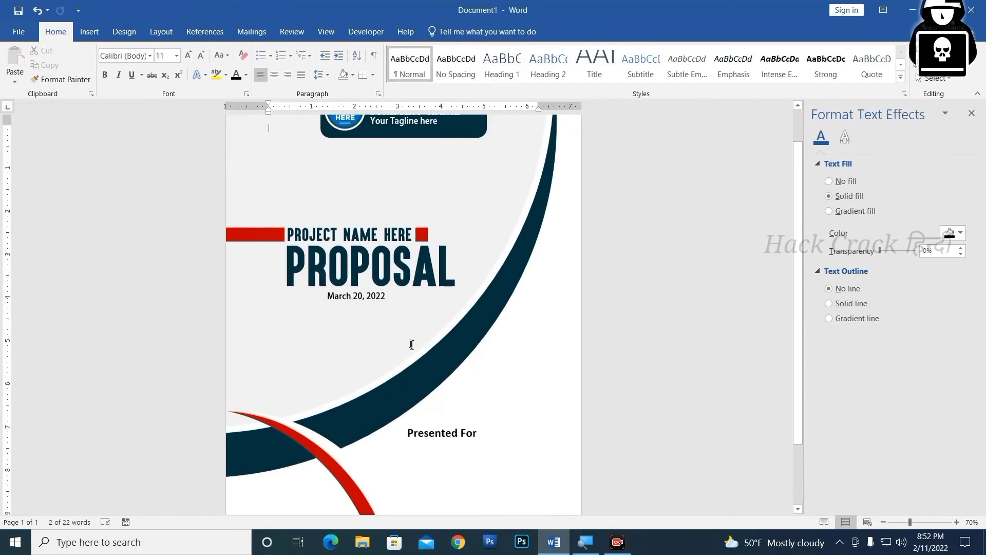
{"action": "left_click", "coordinate": [88, 31]}
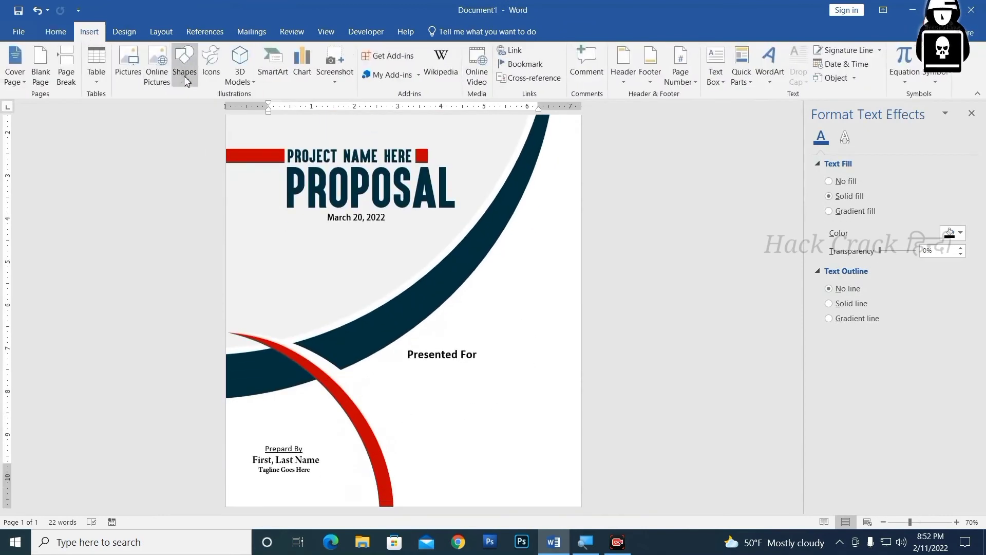
{"action": "left_click", "coordinate": [191, 76]}
{"action": "left_click", "coordinate": [206, 108]}
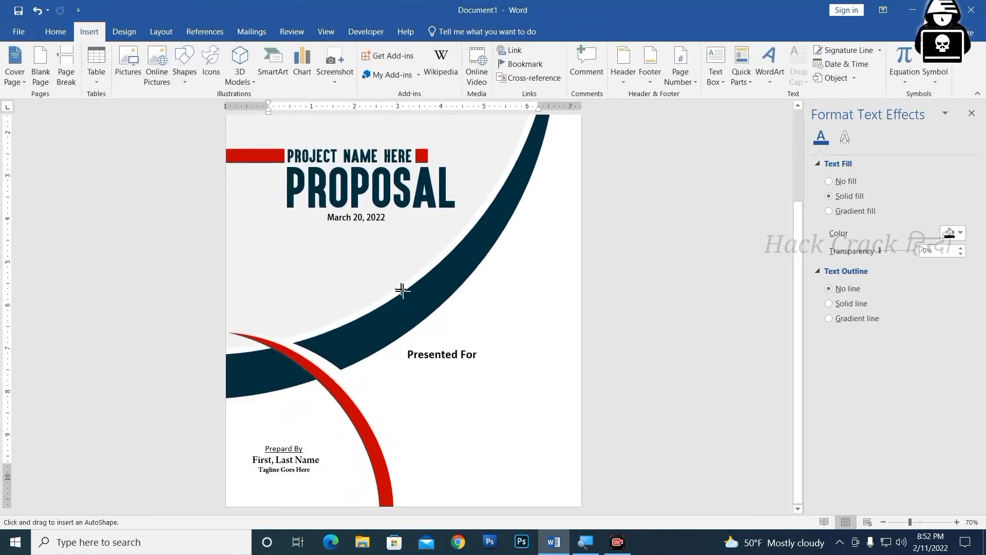
{"action": "left_click_drag", "start_coordinate": [408, 364], "coordinate": [551, 365]}
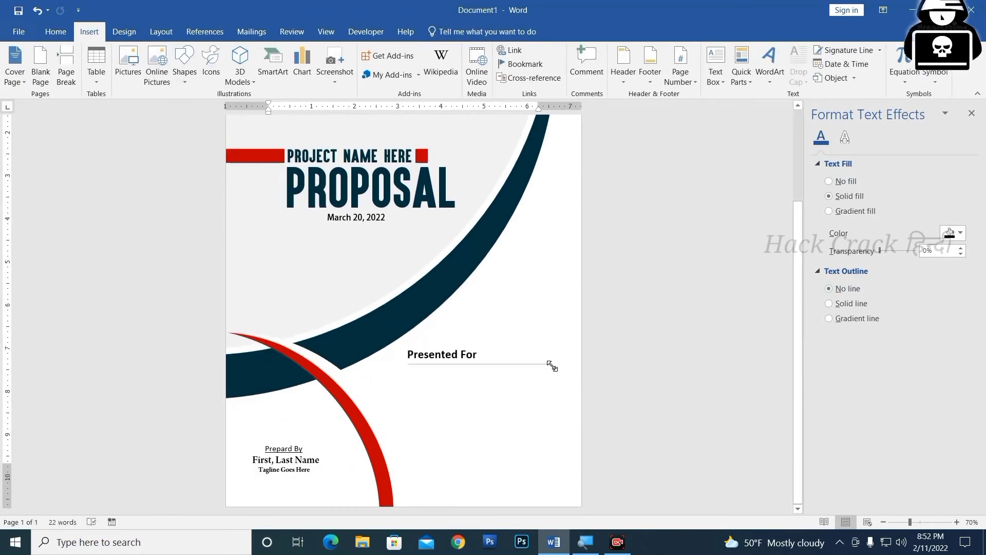
{"action": "scroll", "coordinate": [462, 359], "scroll_direction": "up", "scroll_amount": 4, "text": "ctrl"}
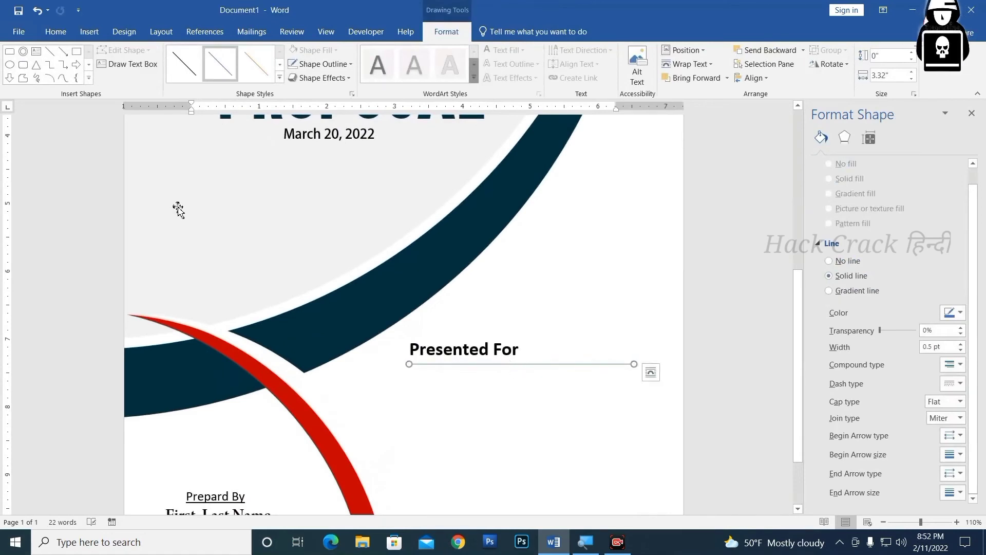
Step: Make the Presented For line 1½ pt thick and dark navy
{"action": "left_click", "coordinate": [56, 32]}
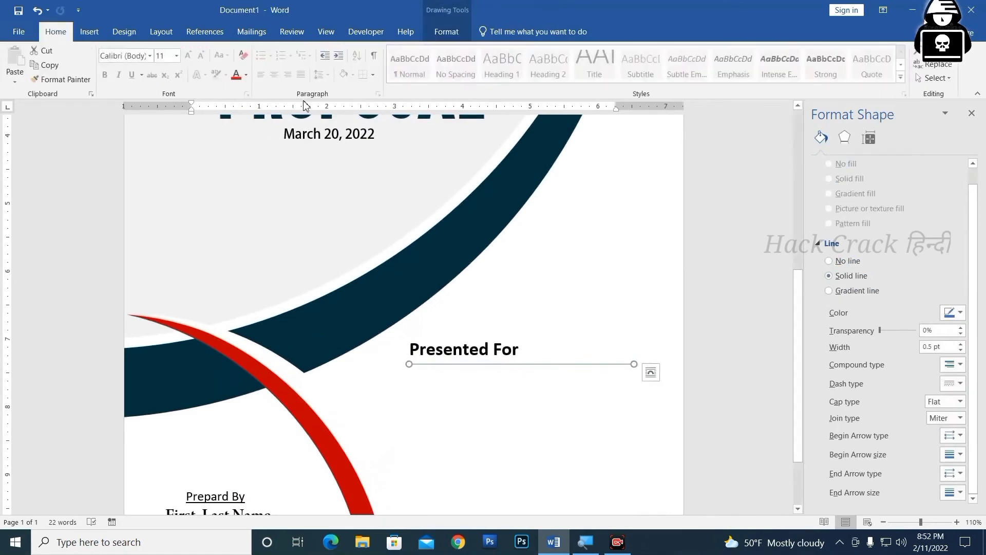
{"action": "left_click", "coordinate": [447, 32]}
{"action": "left_click", "coordinate": [324, 63]}
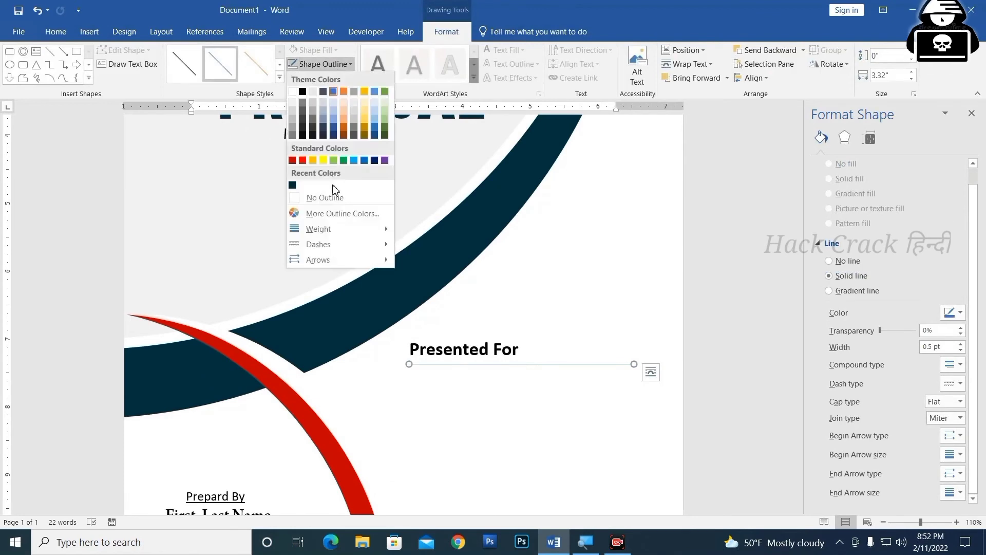
{"action": "mouse_move", "coordinate": [318, 229]}
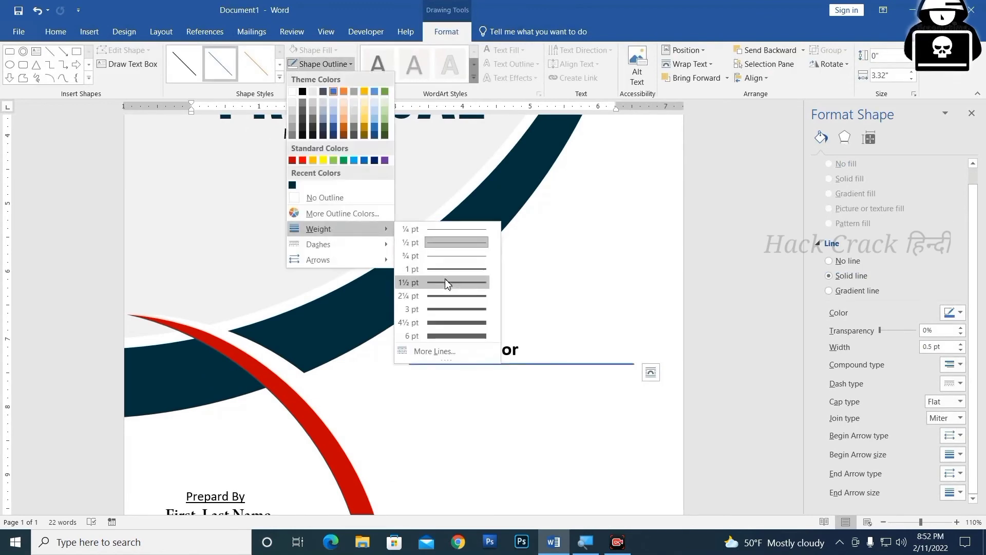
{"action": "left_click", "coordinate": [445, 282]}
{"action": "left_click", "coordinate": [339, 68]}
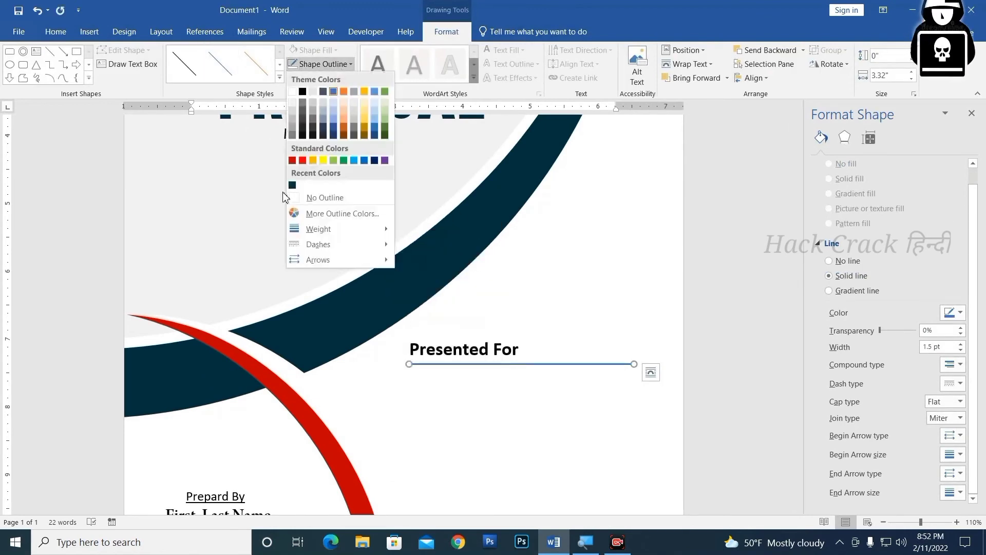
{"action": "left_click", "coordinate": [292, 186]}
{"action": "left_click", "coordinate": [601, 415]}
{"action": "scroll", "coordinate": [561, 375], "scroll_direction": "up", "scroll_amount": 5}
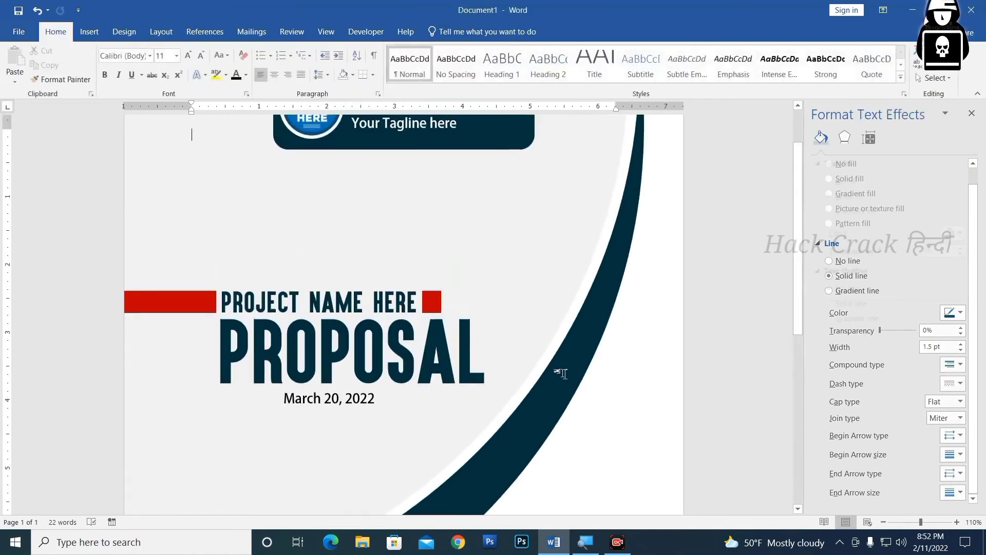
{"action": "scroll", "coordinate": [563, 379], "scroll_direction": "down", "scroll_amount": 6, "text": "ctrl"}
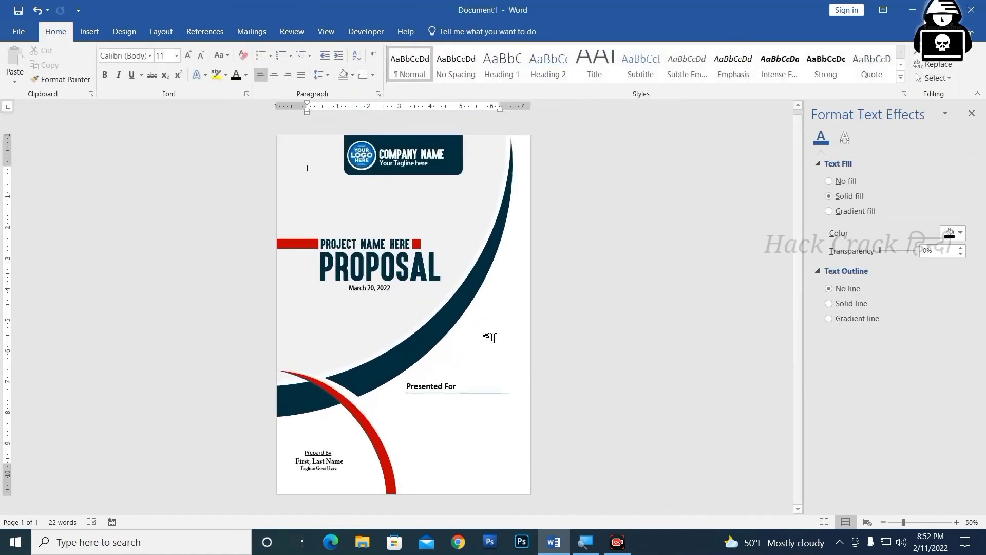
{"action": "scroll", "coordinate": [496, 335], "scroll_direction": "up", "scroll_amount": 3, "text": "ctrl"}
{"action": "scroll", "coordinate": [498, 335], "scroll_direction": "down", "scroll_amount": 1}
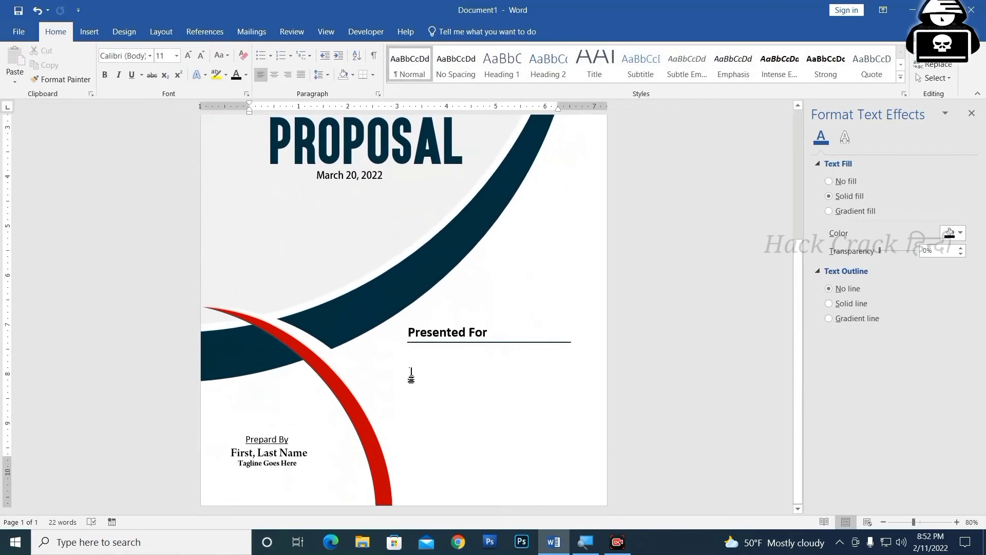
Step: Draw a text box below the Presented For line
{"action": "left_click", "coordinate": [89, 31]}
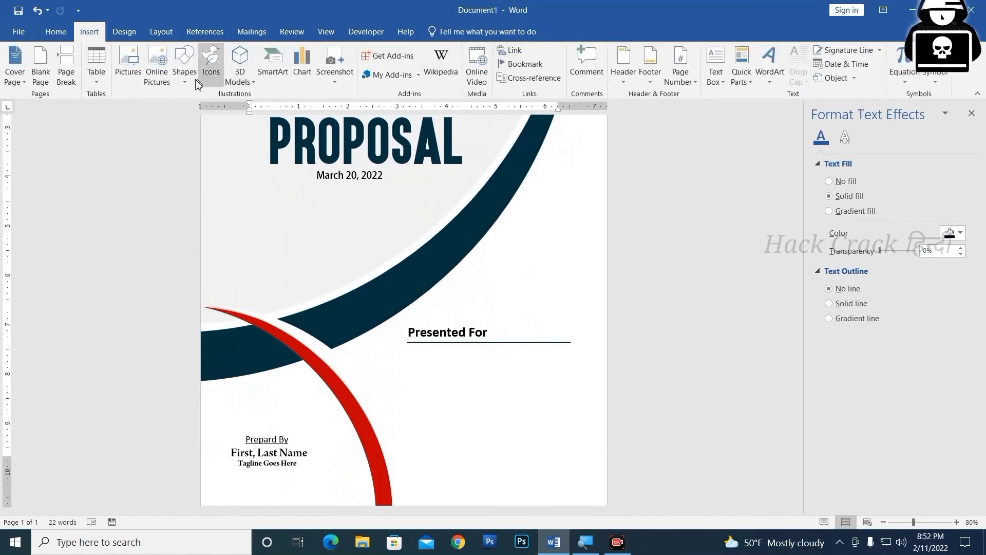
{"action": "left_click", "coordinate": [190, 82]}
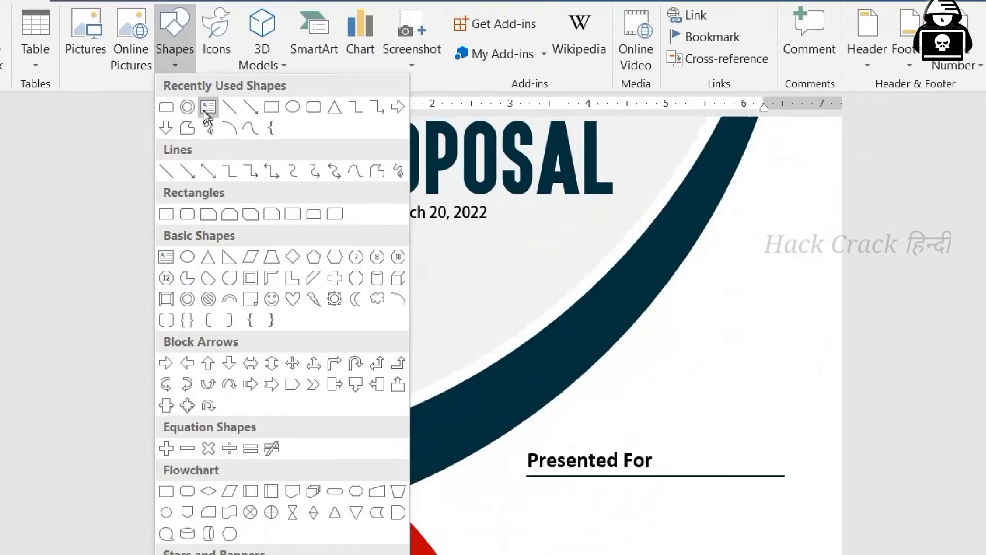
{"action": "left_click", "coordinate": [205, 109]}
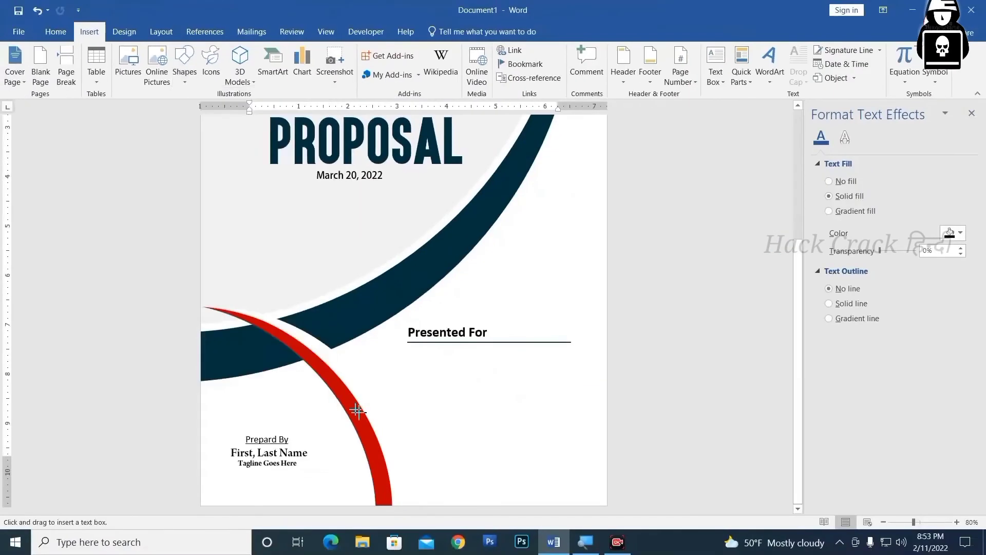
{"action": "left_click_drag", "start_coordinate": [410, 350], "coordinate": [587, 480]}
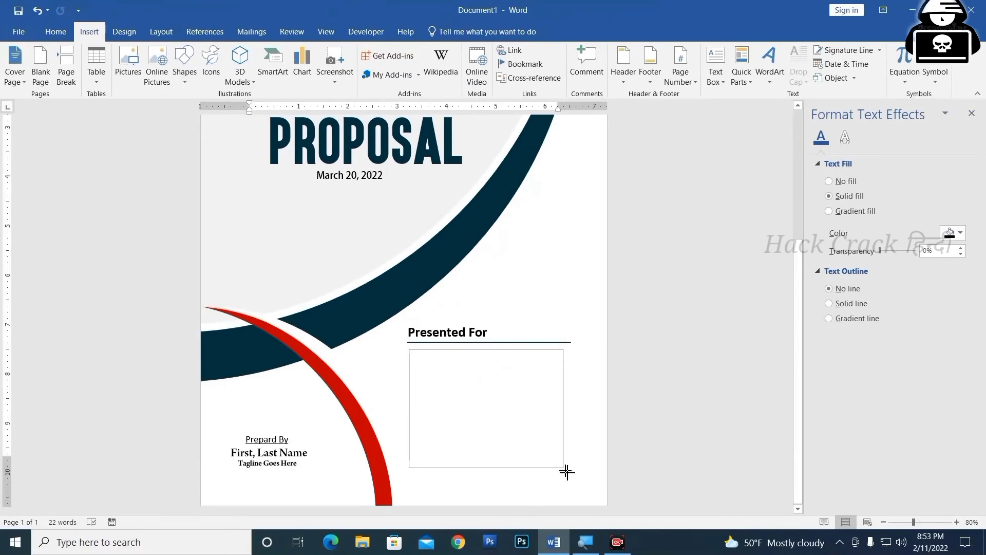
{"action": "left_click_drag", "start_coordinate": [587, 480], "coordinate": [567, 472]}
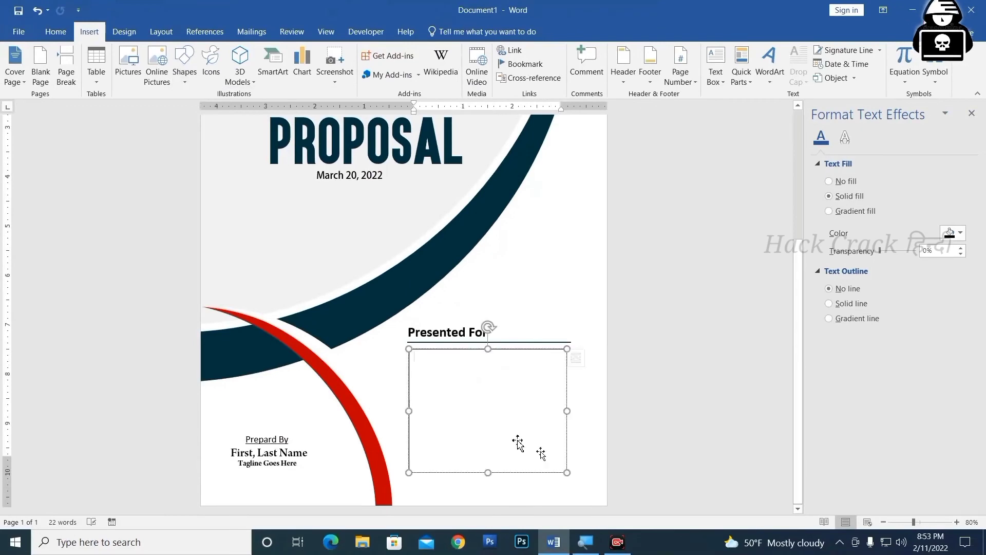
Step: Apply No Spacing and type name, job title, company, address, city, phone, website and e-mail placeholders
{"action": "left_click", "coordinate": [55, 31]}
{"action": "left_click", "coordinate": [459, 72]}
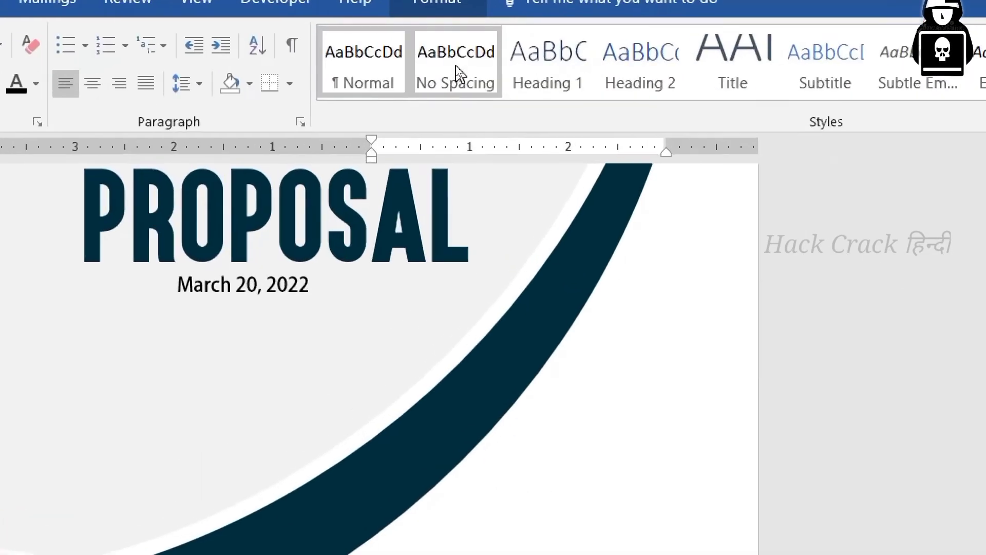
{"action": "scroll", "coordinate": [461, 386], "scroll_direction": "up", "scroll_amount": 3}
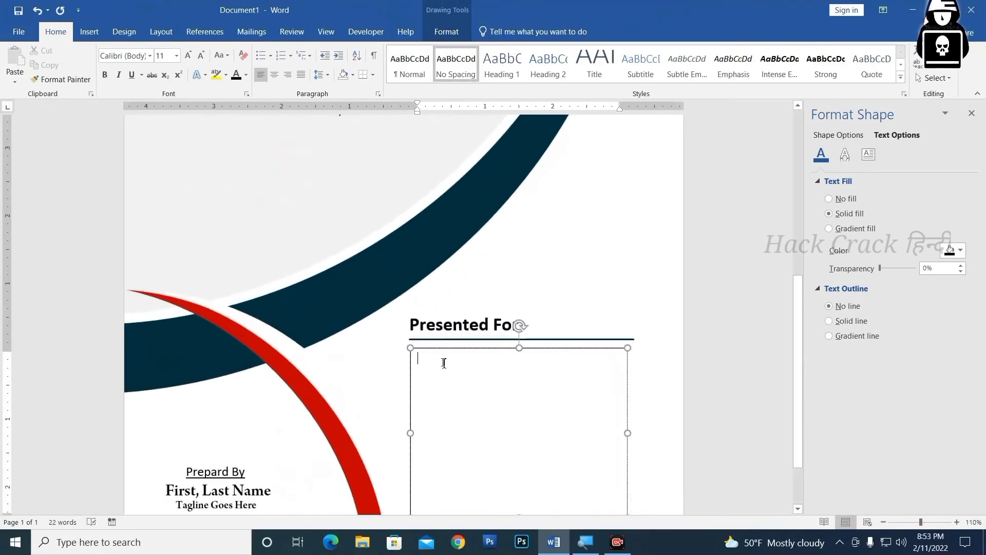
{"action": "type", "text": "First, Last Name"}
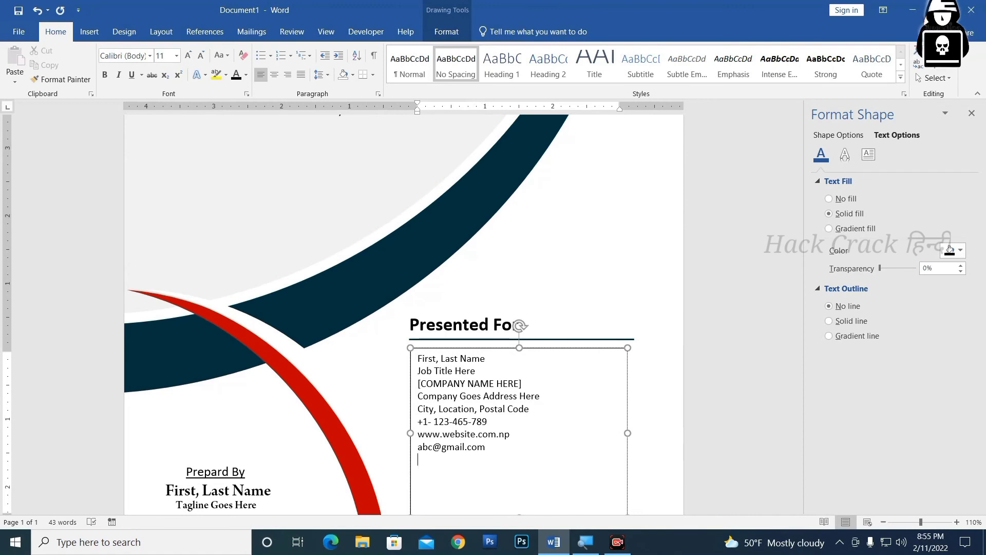
{"action": "scroll", "coordinate": [497, 330], "scroll_direction": "down", "scroll_amount": 1}
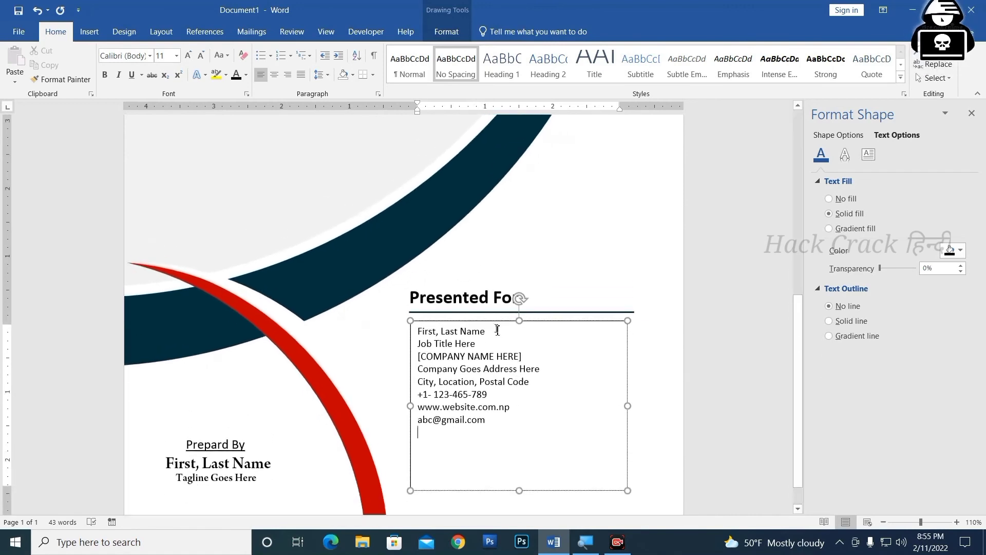
Step: Make the contact name 18 pt bold and enlarge the company line to 14 pt
{"action": "left_click_drag", "start_coordinate": [494, 333], "coordinate": [417, 332]}
{"action": "left_click", "coordinate": [188, 55]}
{"action": "left_click", "coordinate": [188, 55]}
{"action": "left_click", "coordinate": [188, 56]}
{"action": "left_click", "coordinate": [188, 55]}
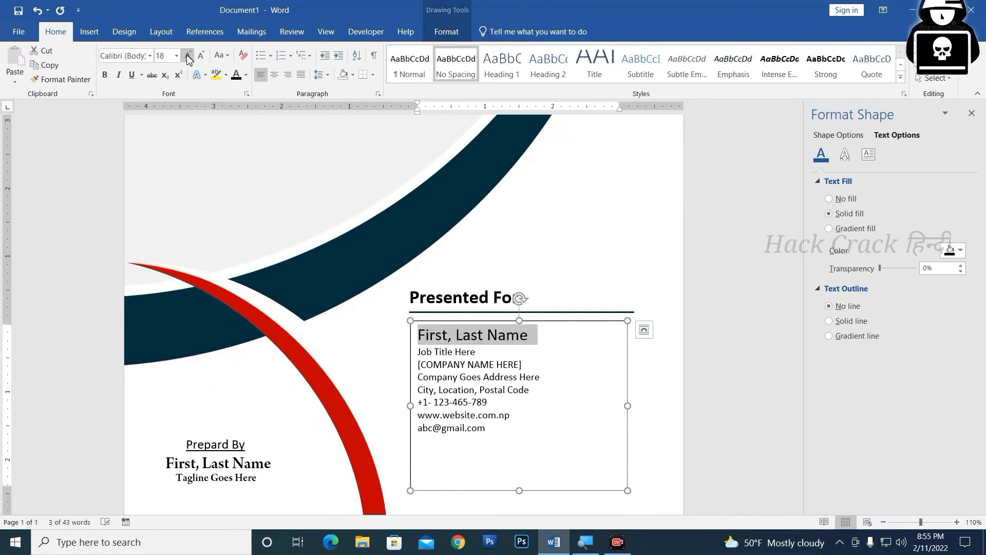
{"action": "left_click", "coordinate": [105, 75]}
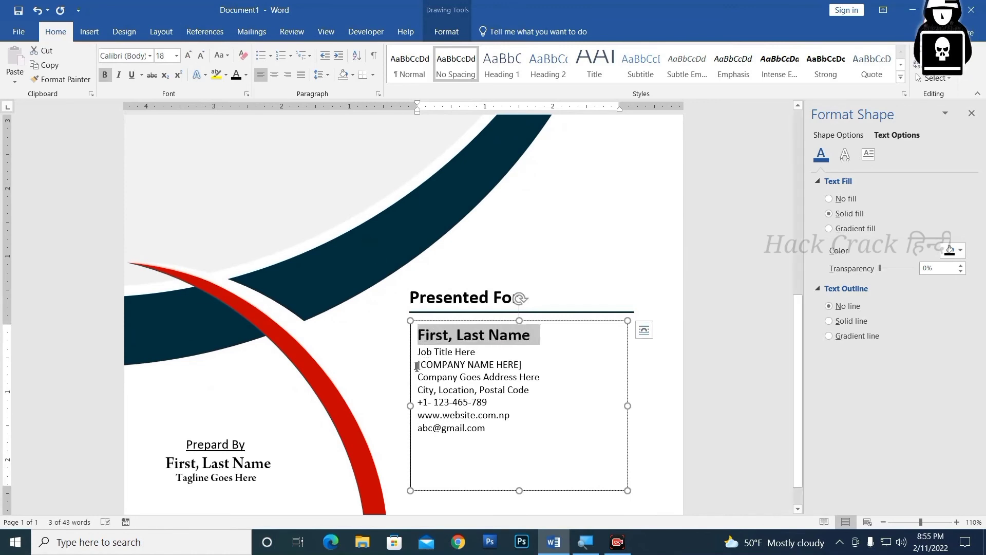
{"action": "left_click_drag", "start_coordinate": [416, 366], "coordinate": [528, 364]}
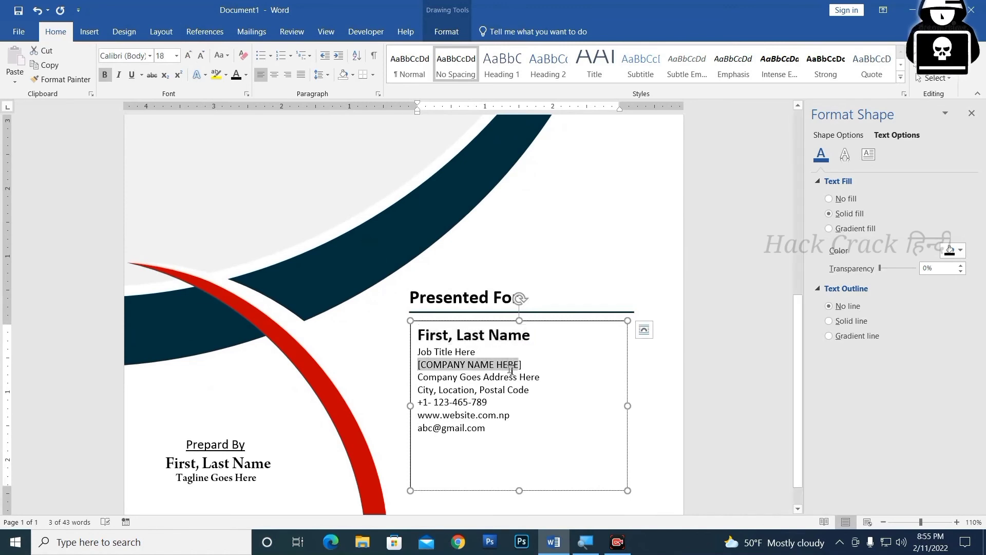
{"action": "left_click", "coordinate": [188, 55]}
{"action": "left_click", "coordinate": [188, 56]}
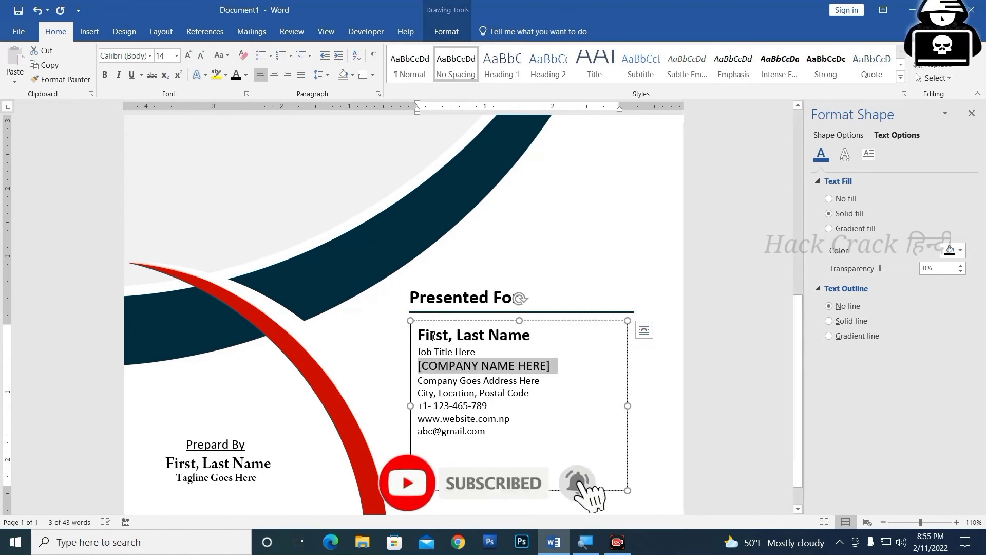
Step: Move the contact box up under the rule, remove its outline, and shorten it
{"action": "left_click_drag", "start_coordinate": [424, 335], "coordinate": [534, 335]}
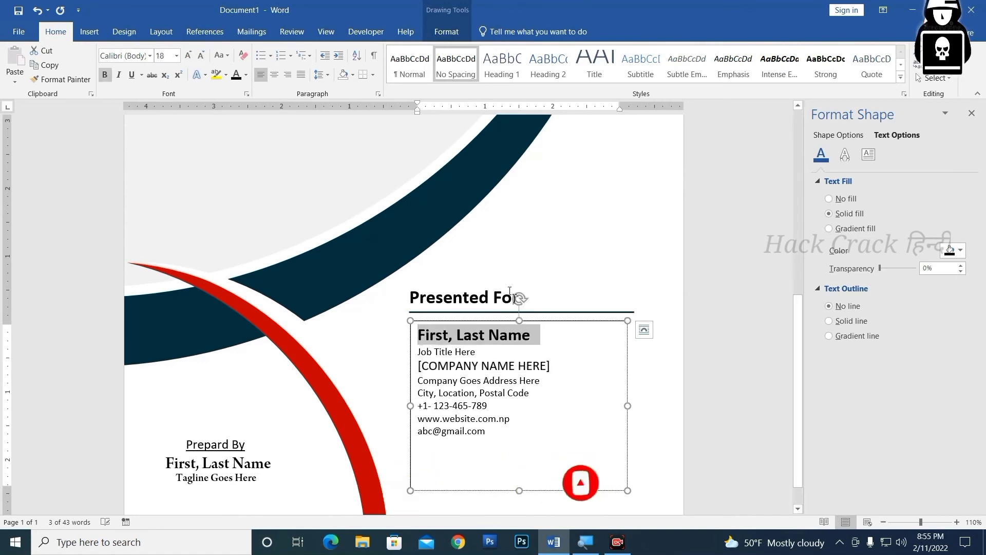
{"action": "left_click_drag", "start_coordinate": [544, 323], "coordinate": [536, 316]}
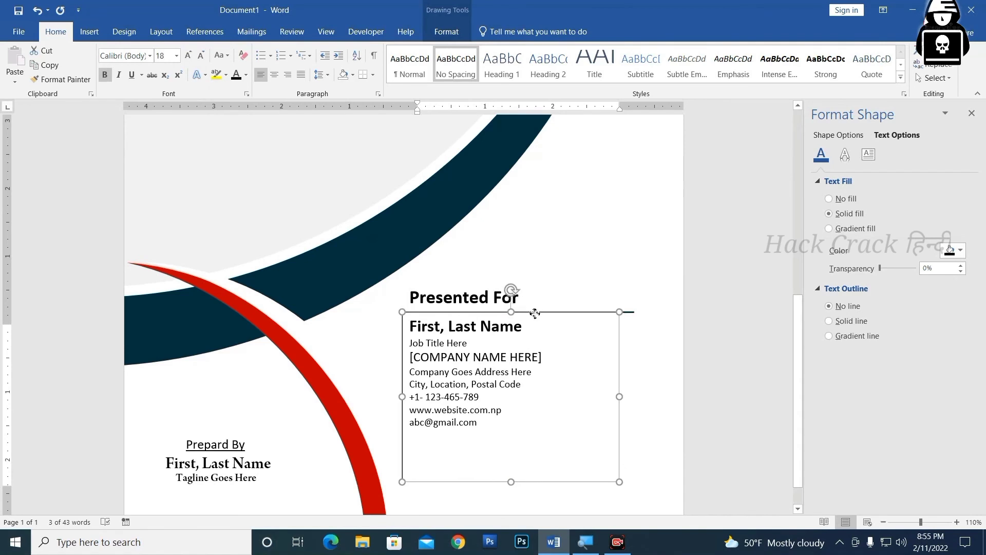
{"action": "left_click", "coordinate": [446, 31]}
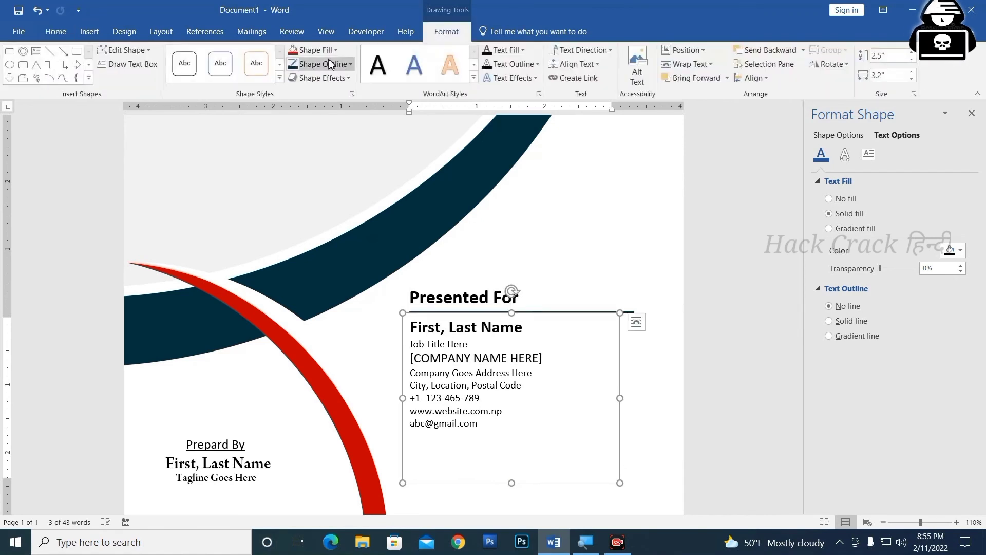
{"action": "left_click", "coordinate": [324, 63]}
{"action": "left_click", "coordinate": [321, 198]}
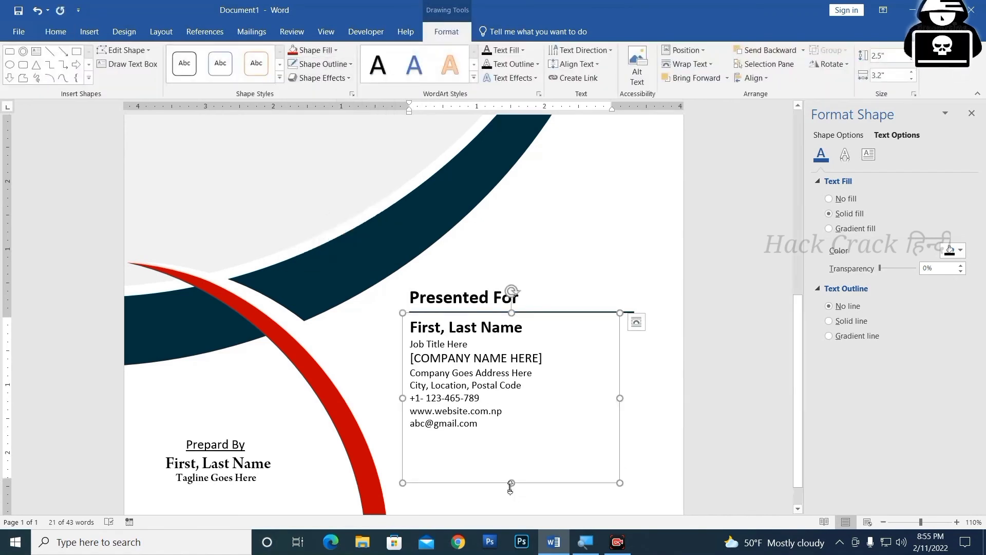
{"action": "left_click_drag", "start_coordinate": [511, 488], "coordinate": [508, 436]}
Step: Bold the [COMPANY NAME HERE] line in the contact box
{"action": "left_click", "coordinate": [526, 476]}
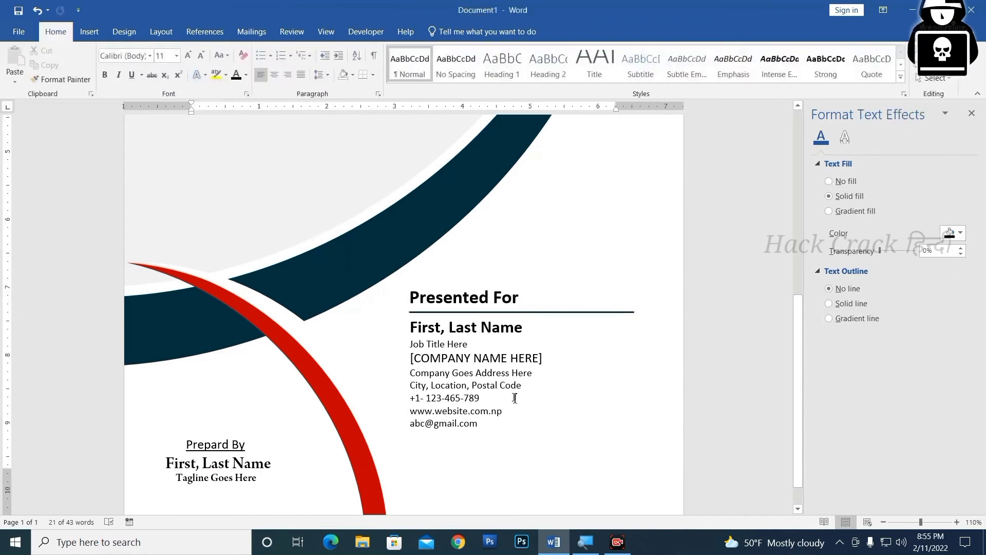
{"action": "scroll", "coordinate": [515, 398], "scroll_direction": "down", "scroll_amount": 6}
{"action": "scroll", "coordinate": [529, 421], "scroll_direction": "up", "scroll_amount": 1}
{"action": "scroll", "coordinate": [540, 416], "scroll_direction": "up", "scroll_amount": 1}
{"action": "scroll", "coordinate": [526, 429], "scroll_direction": "up", "scroll_amount": 1}
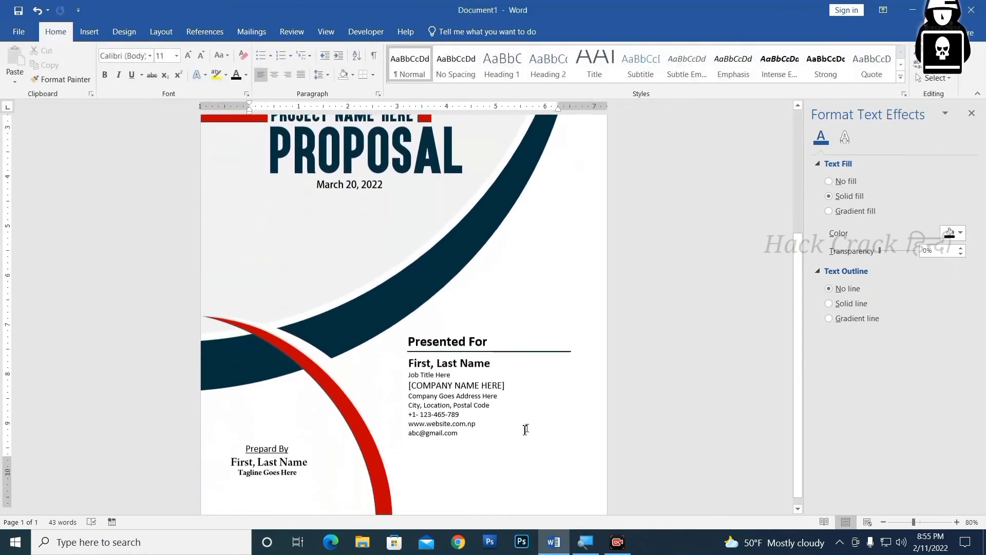
{"action": "scroll", "coordinate": [526, 429], "scroll_direction": "down", "scroll_amount": 1}
{"action": "left_click", "coordinate": [479, 402]}
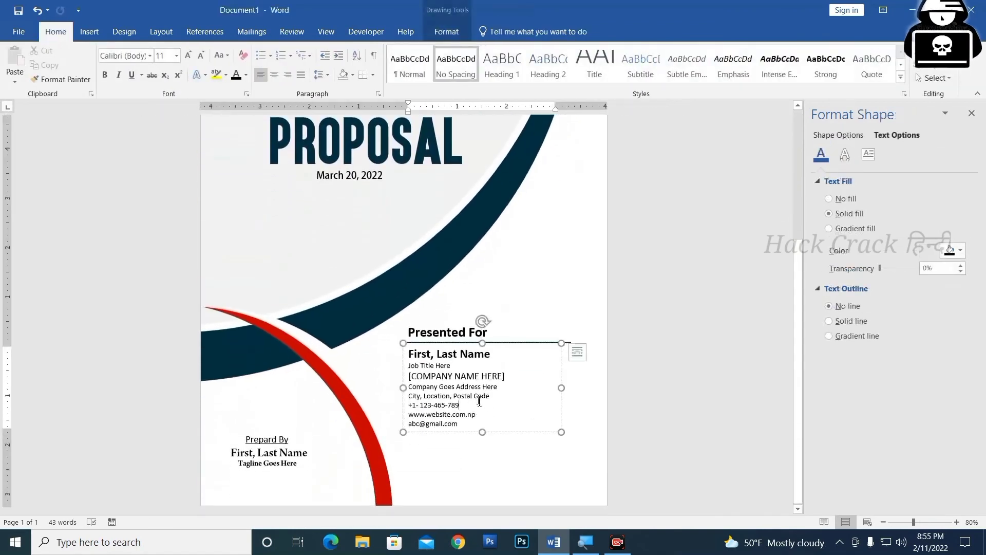
{"action": "left_click", "coordinate": [414, 374], "text": "shift"}
{"action": "key", "text": "ctrl+b"}
{"action": "left_click", "coordinate": [463, 406]}
Step: Enlarge the address, phone, website and e-mail lines to 12 pt and lengthen the box
{"action": "left_click_drag", "start_coordinate": [410, 387], "coordinate": [484, 428]}
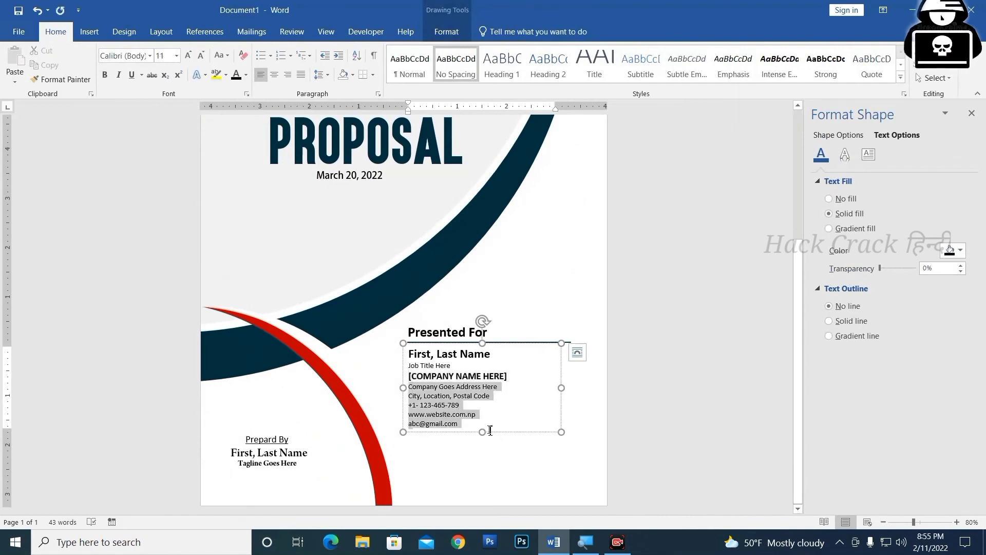
{"action": "left_click", "coordinate": [189, 56]}
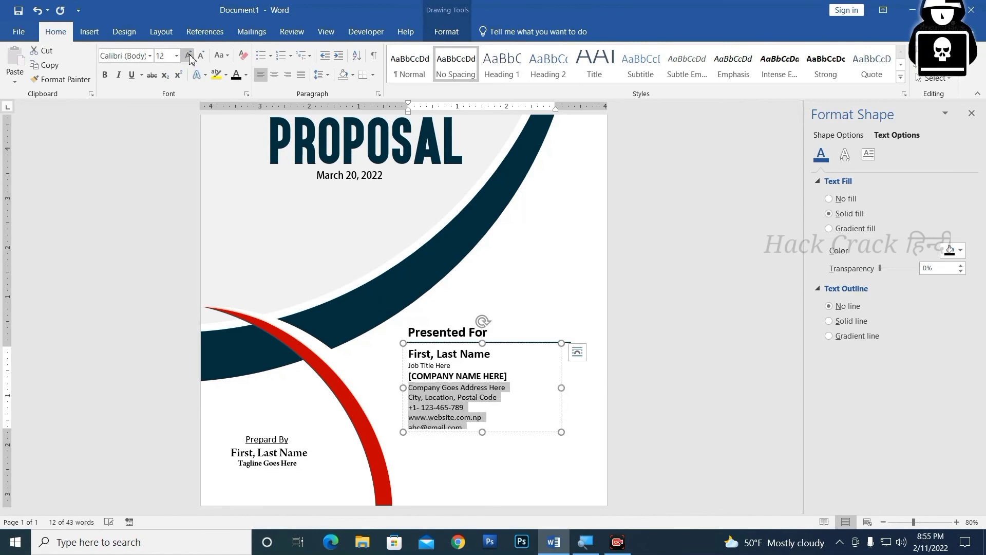
{"action": "left_click_drag", "start_coordinate": [483, 432], "coordinate": [482, 441]}
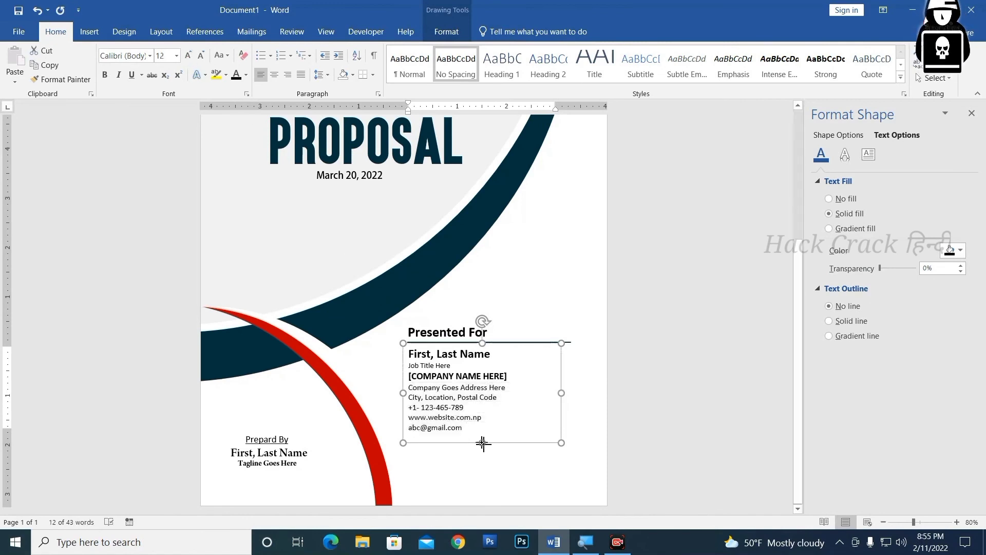
{"action": "left_click", "coordinate": [689, 435]}
{"action": "scroll", "coordinate": [538, 388], "scroll_direction": "up", "scroll_amount": 2}
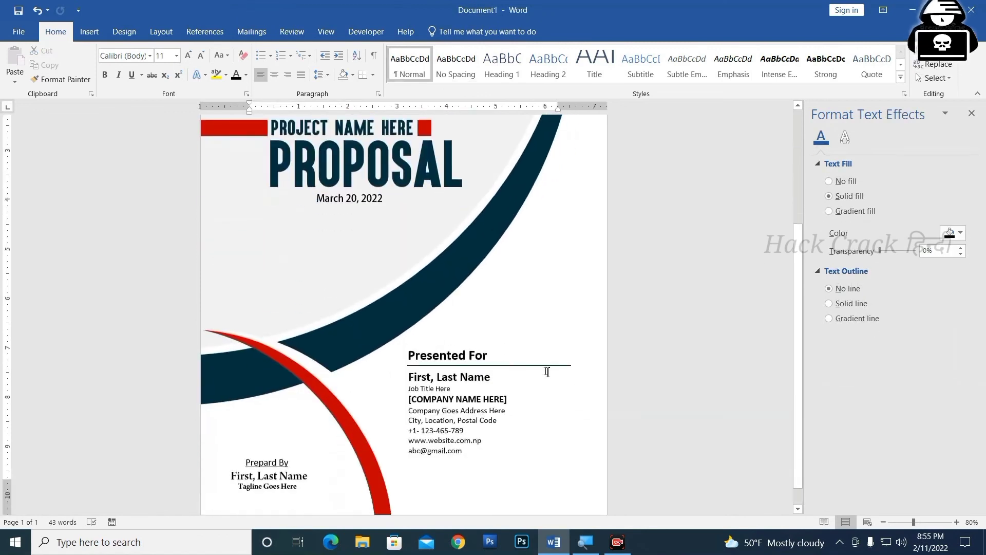
Step: Recolour the rule under Presented For dark red
{"action": "left_click", "coordinate": [561, 367]}
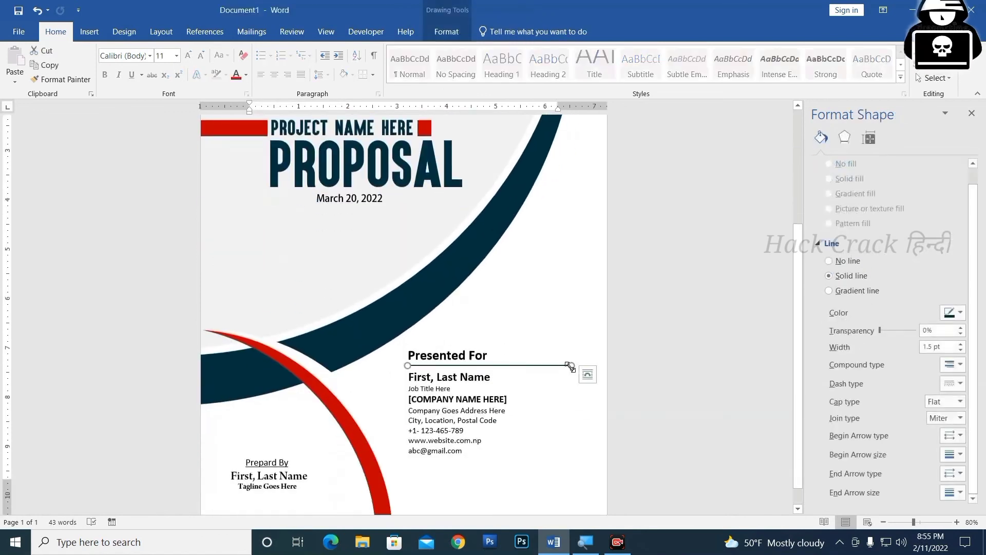
{"action": "left_click", "coordinate": [952, 312]}
{"action": "left_click", "coordinate": [887, 410]}
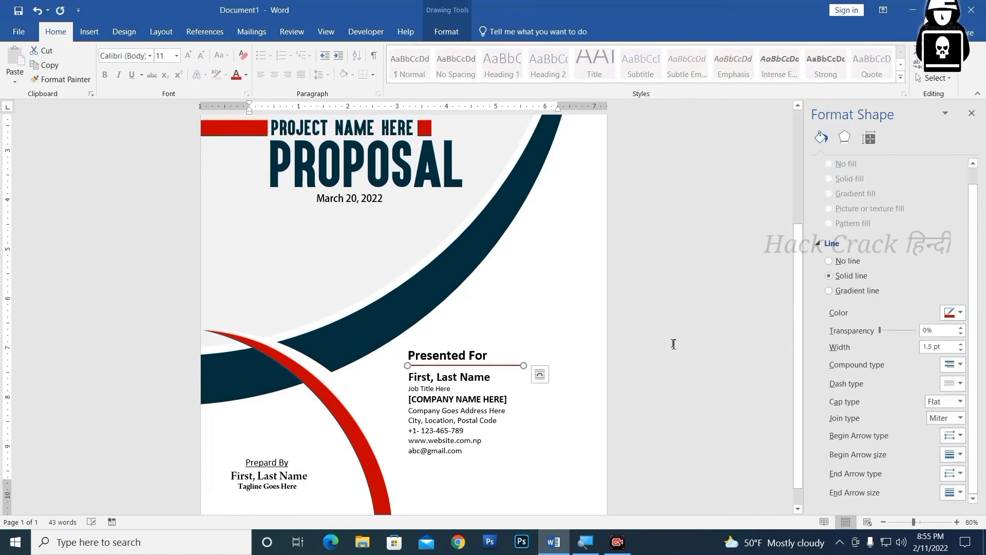
{"action": "left_click", "coordinate": [671, 280]}
{"action": "scroll", "coordinate": [515, 388], "scroll_direction": "up", "scroll_amount": 3}
{"action": "scroll", "coordinate": [516, 401], "scroll_direction": "down", "scroll_amount": 3}
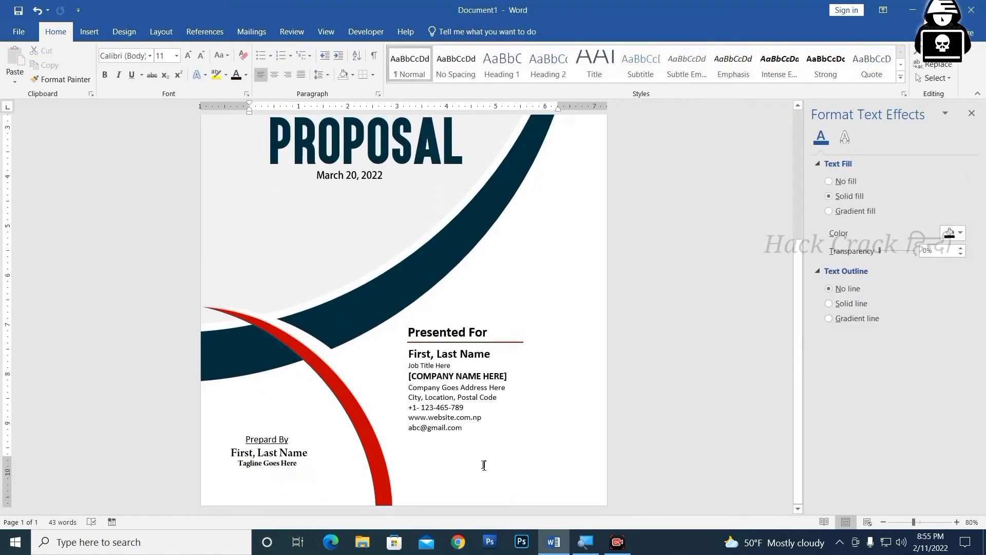
{"action": "scroll", "coordinate": [511, 450], "scroll_direction": "down", "scroll_amount": 5}
{"action": "scroll", "coordinate": [509, 436], "scroll_direction": "up", "scroll_amount": 2}
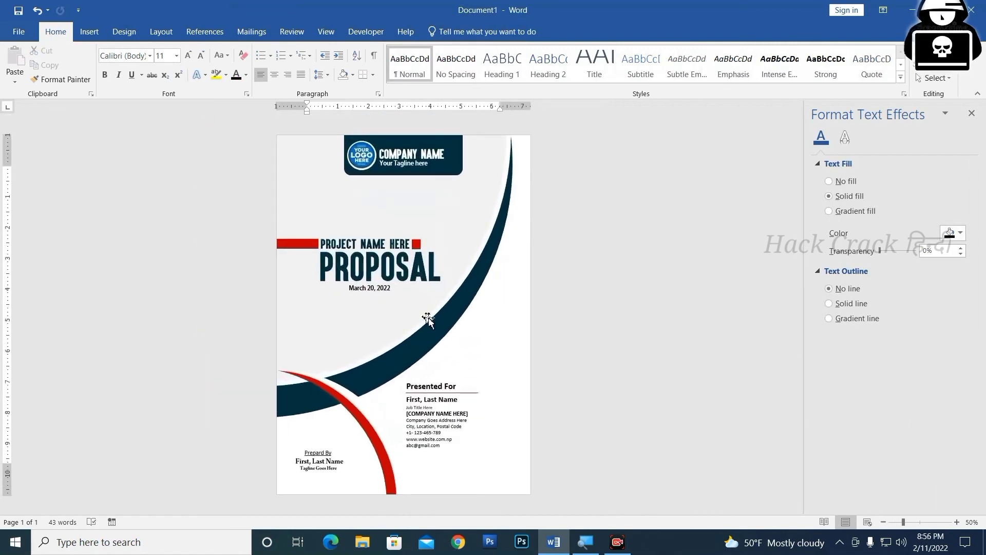
Step: Draw an empty text box below the March 20, 2022 date, then show the desktop
{"action": "scroll", "coordinate": [391, 367], "scroll_direction": "up", "scroll_amount": 3}
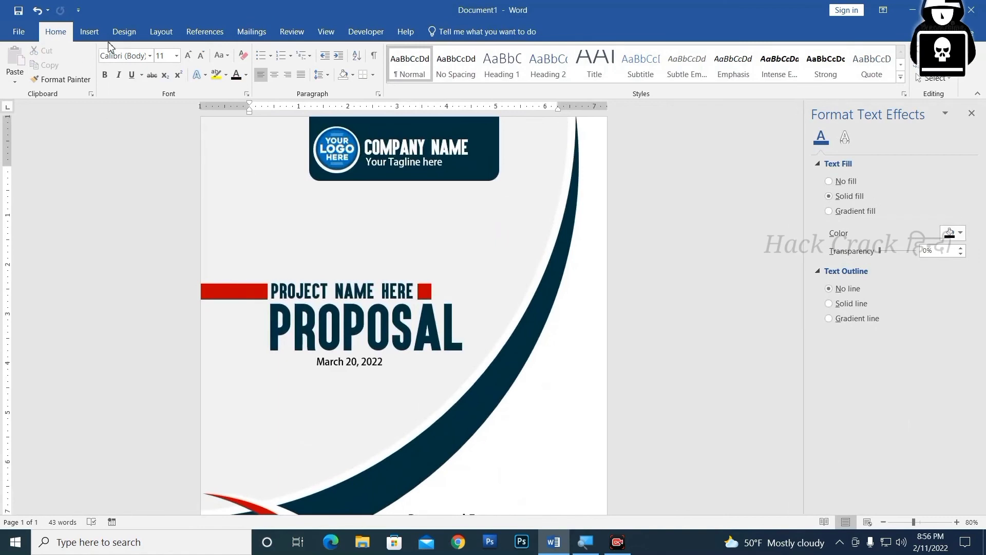
{"action": "left_click", "coordinate": [89, 32]}
{"action": "left_click", "coordinate": [185, 76]}
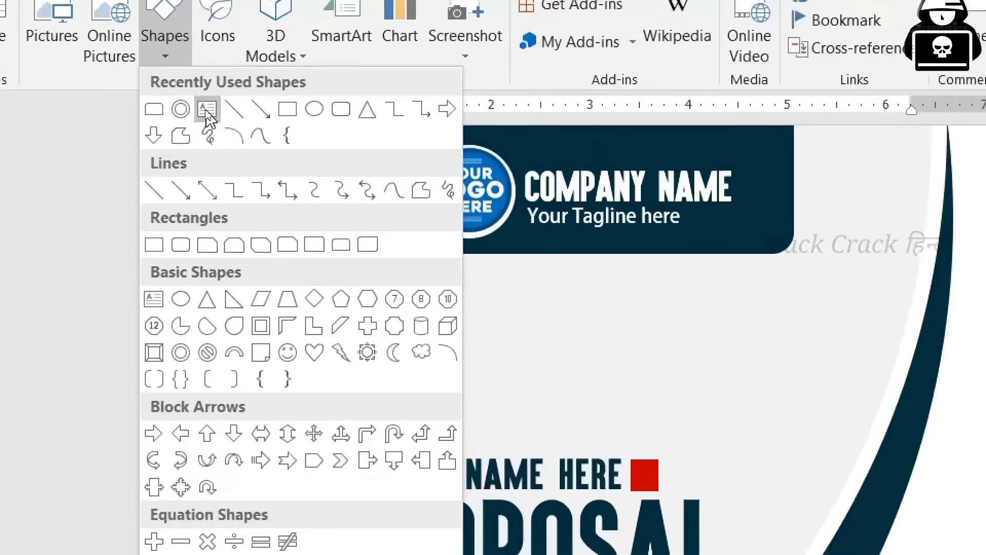
{"action": "left_click", "coordinate": [206, 110]}
{"action": "left_click_drag", "start_coordinate": [205, 383], "coordinate": [459, 448]}
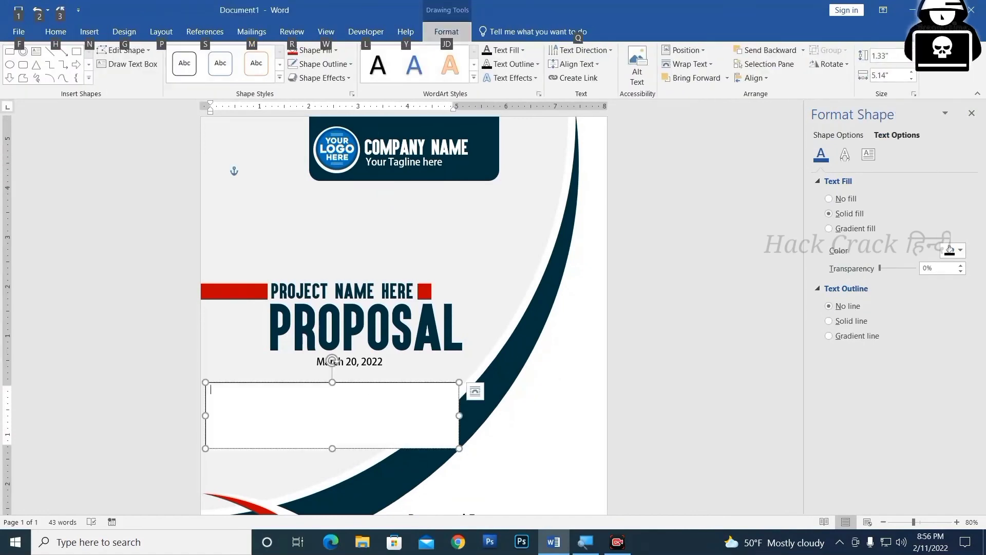
{"action": "key", "text": "super+d"}
Step: Open Lorem Text in a maximized Notepad and select its first line
{"action": "double_click", "coordinate": [183, 235]}
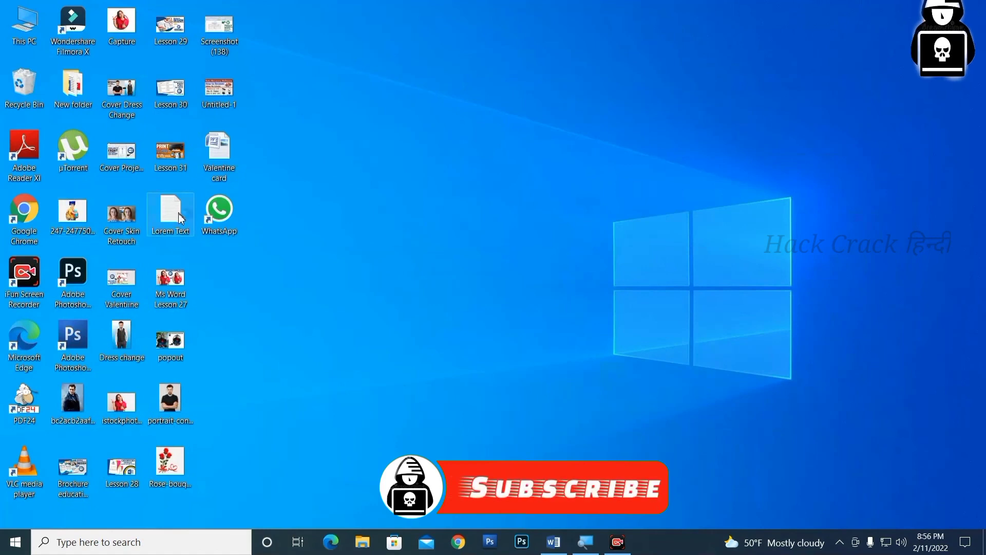
{"action": "left_click", "coordinate": [802, 103]}
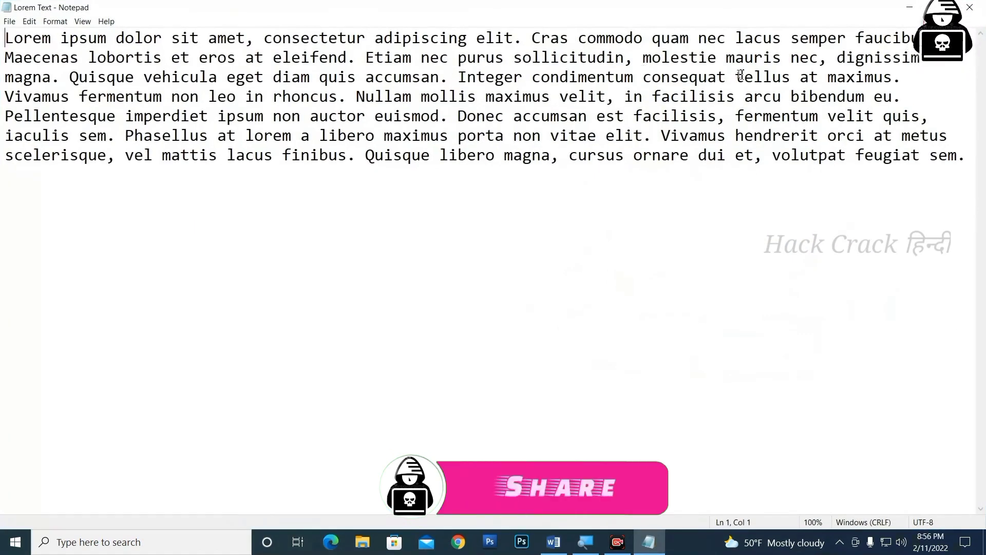
{"action": "mouse_move", "coordinate": [915, 40]}
{"action": "left_mouse_down"}
{"action": "mouse_move", "coordinate": [803, 4]}
{"action": "mouse_move", "coordinate": [12, 25]}
{"action": "left_mouse_up"}
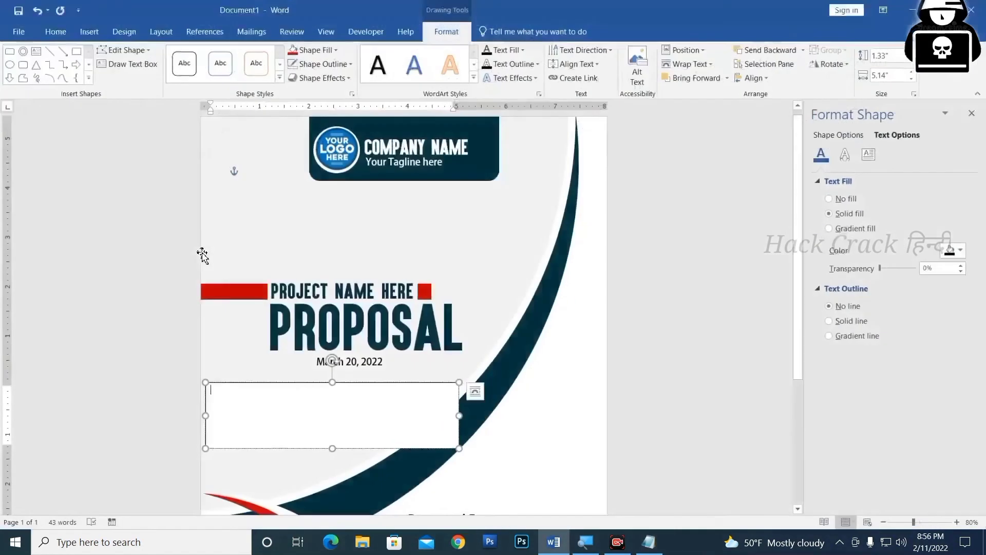
Step: Fill the box below the date with the lorem ipsum paragraph ending at 'accumsan.'
{"action": "type", "text": "Lorem ipsum dolor sit amet, consectetur adipiscing elit. Cras commodo quam nec lacus semper faucibus."}
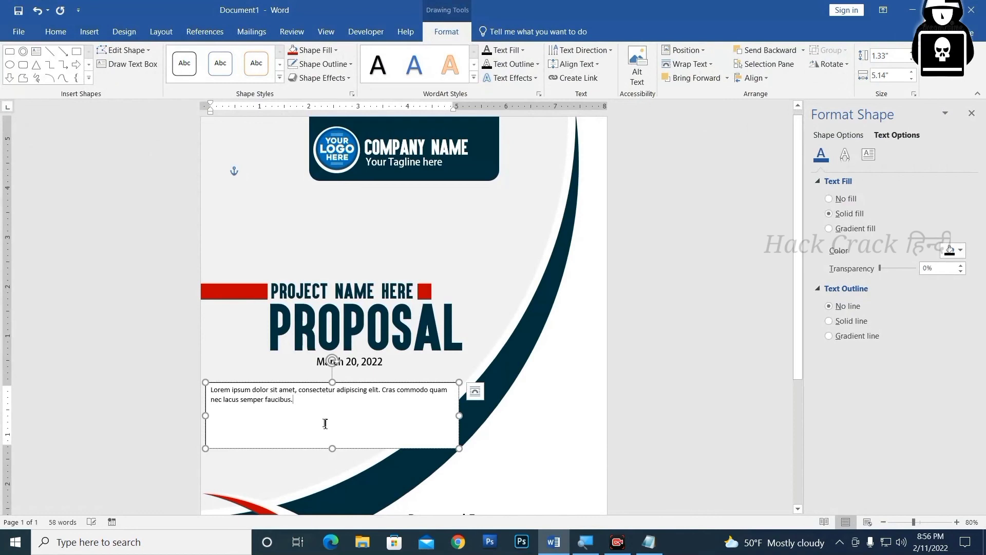
{"action": "key", "text": "alt+Tab"}
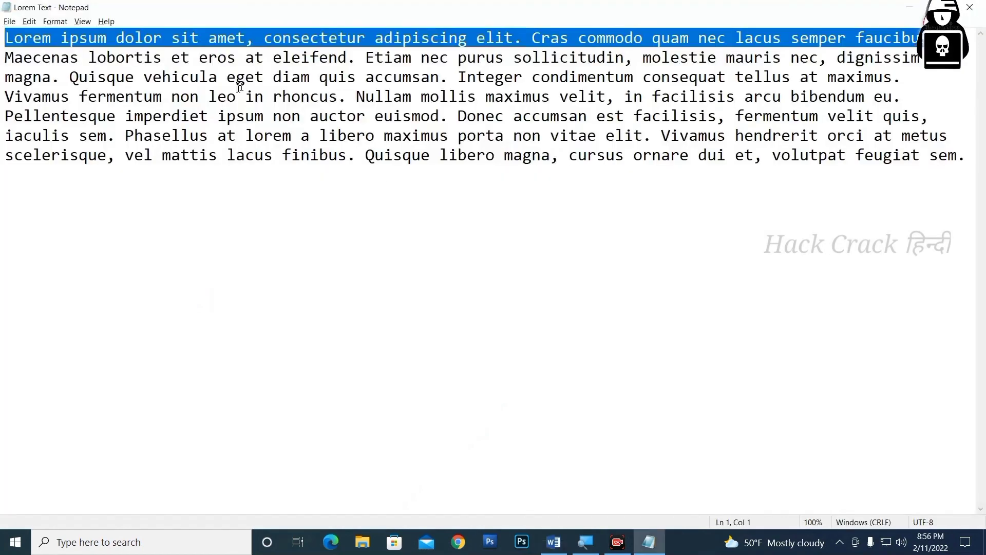
{"action": "left_click", "coordinate": [457, 82], "text": "shift"}
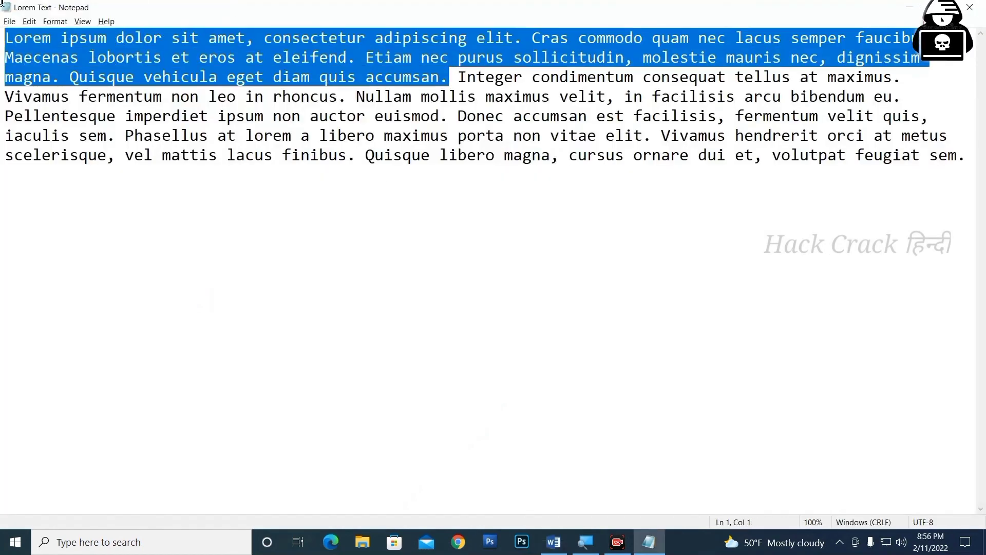
{"action": "key", "text": "alt+Tab"}
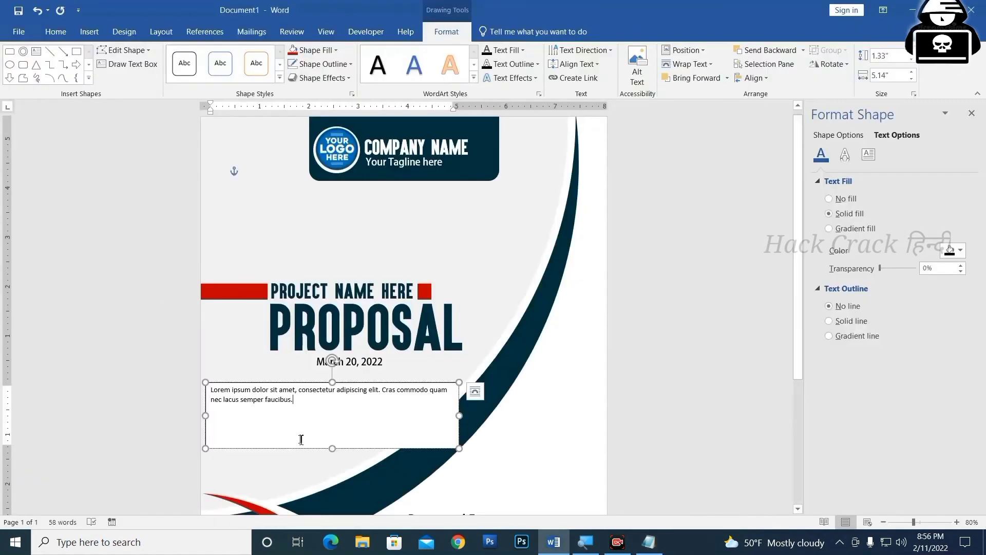
{"action": "key", "text": "ctrl+a"}
{"action": "type", "text": "Lorem ipsum dolor sit amet, consectetur adipiscing elit. Cras commodo quam nec lacus semper faucibus. Maecenas lobortis et eros at eleifend. Etiam nec purus sollicitudin, molestie mauris nec, dignissim magna. Quisque vehicula eget diam quis accumsan."}
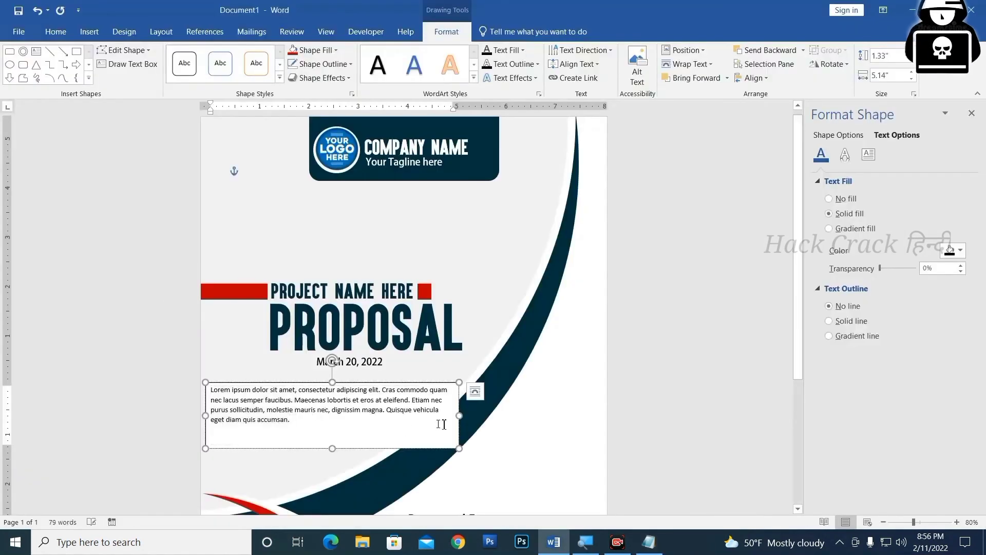
Step: Narrow the lorem text box to 4.69 inches and remove its outline and fill
{"action": "mouse_move", "coordinate": [459, 414]}
{"action": "left_mouse_down"}
{"action": "mouse_move", "coordinate": [424, 407]}
{"action": "mouse_move", "coordinate": [437, 408]}
{"action": "mouse_move", "coordinate": [410, 375]}
{"action": "left_mouse_up"}
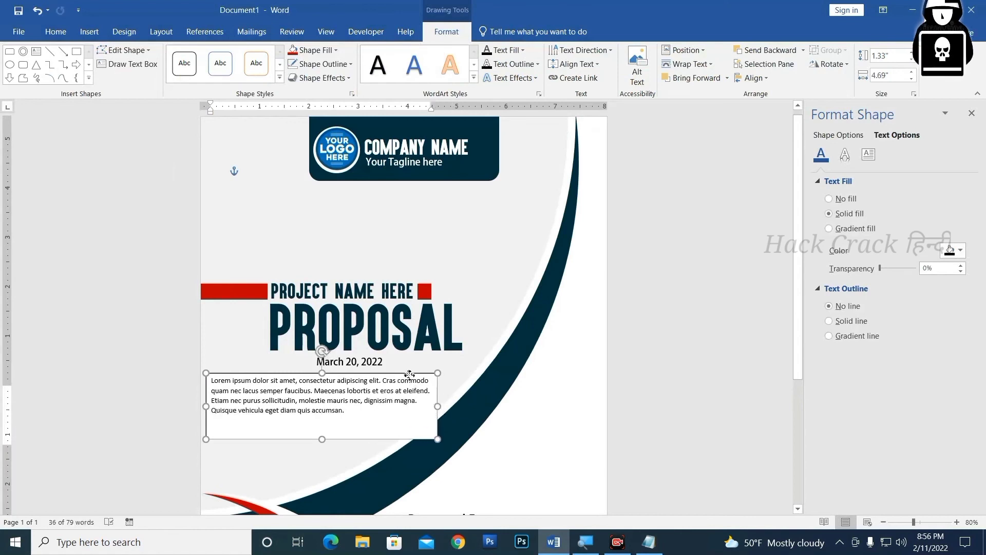
{"action": "left_click", "coordinate": [318, 78]}
{"action": "left_click", "coordinate": [322, 63]}
{"action": "left_click", "coordinate": [328, 202]}
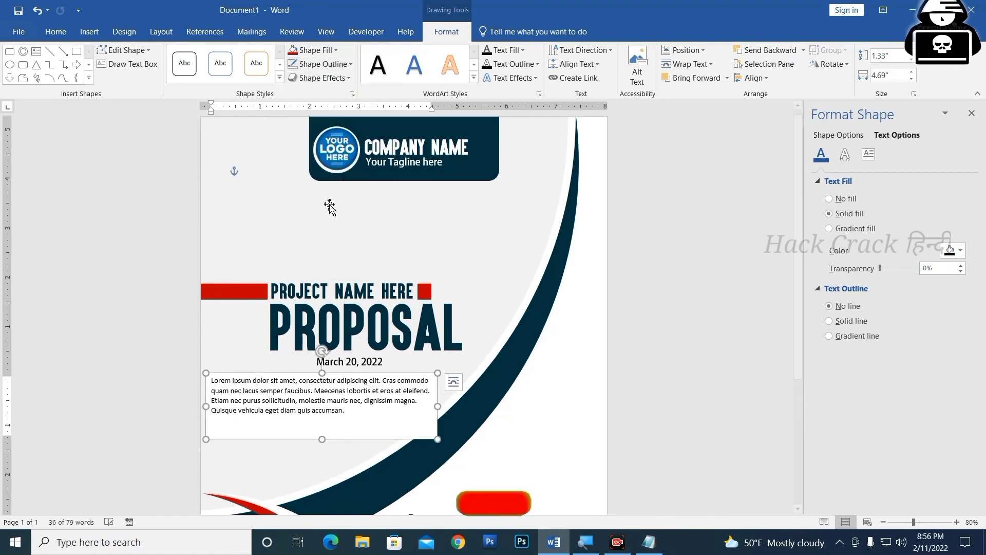
{"action": "left_click", "coordinate": [314, 50]}
{"action": "left_click", "coordinate": [330, 186]}
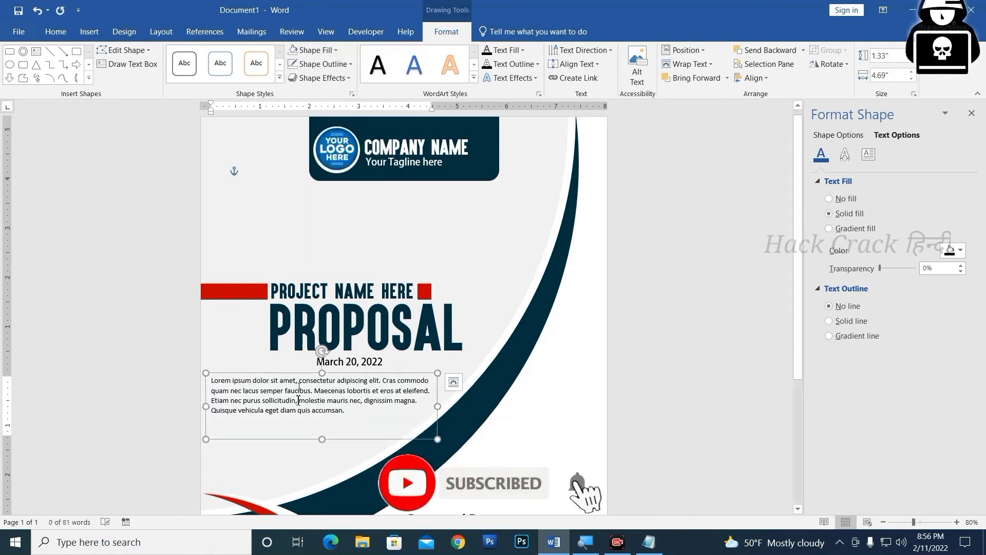